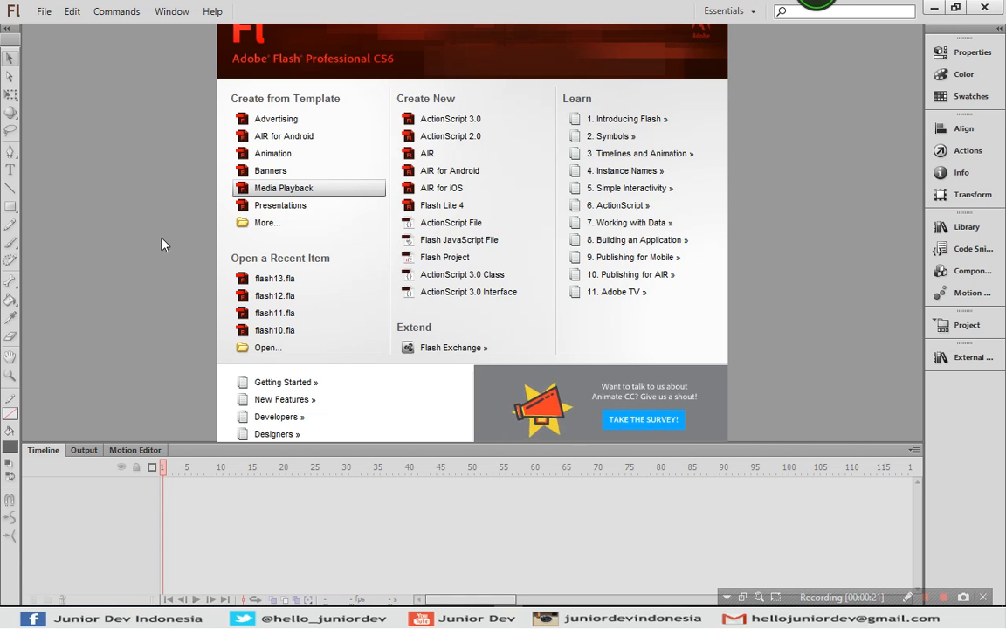
Step: Create a new ActionScript 2.0 document and check its document properties
{"action": "left_click", "coordinate": [449, 140]}
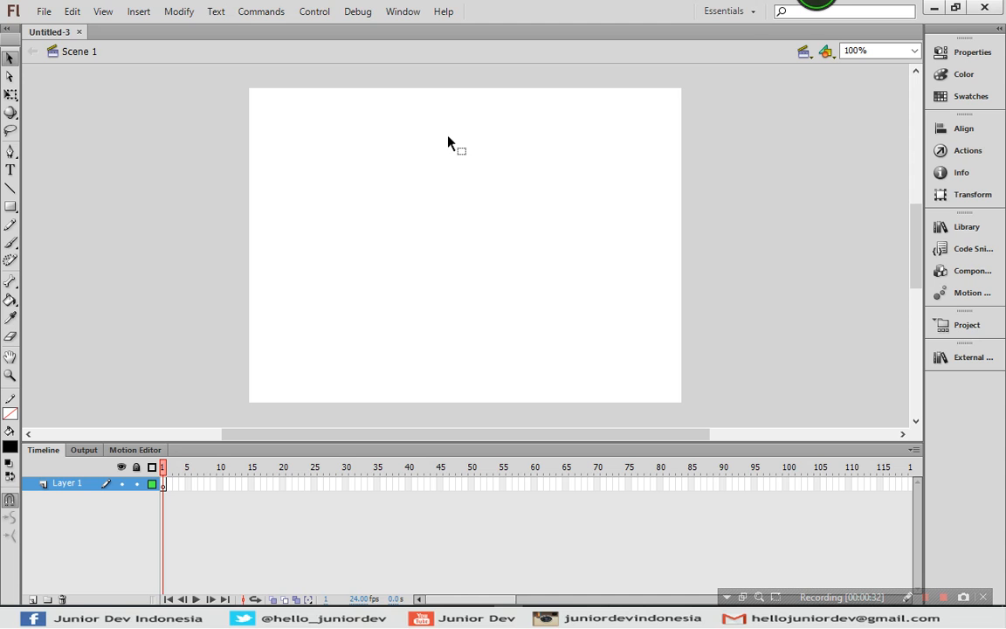
{"action": "left_click", "coordinate": [965, 51]}
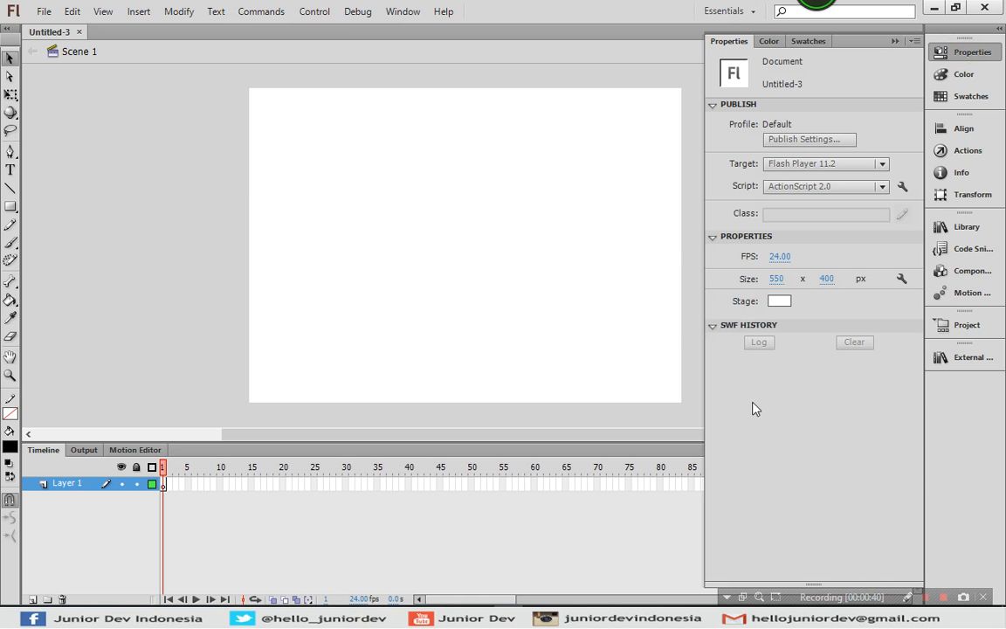
{"action": "left_click", "coordinate": [401, 169]}
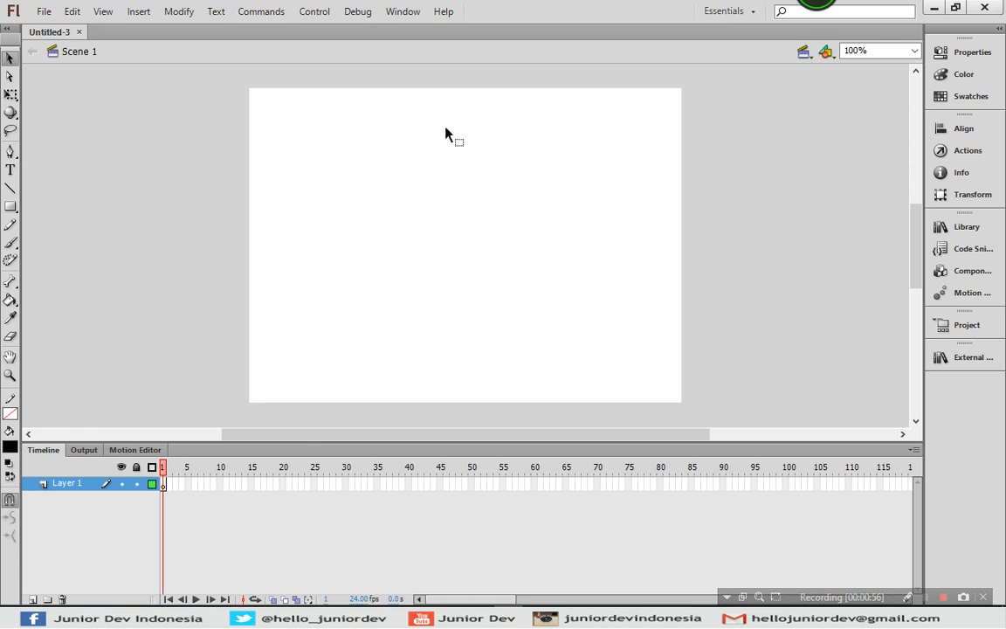
Step: Import all the images from the icon folder onto the stage and deselect them
{"action": "left_click", "coordinate": [43, 11]}
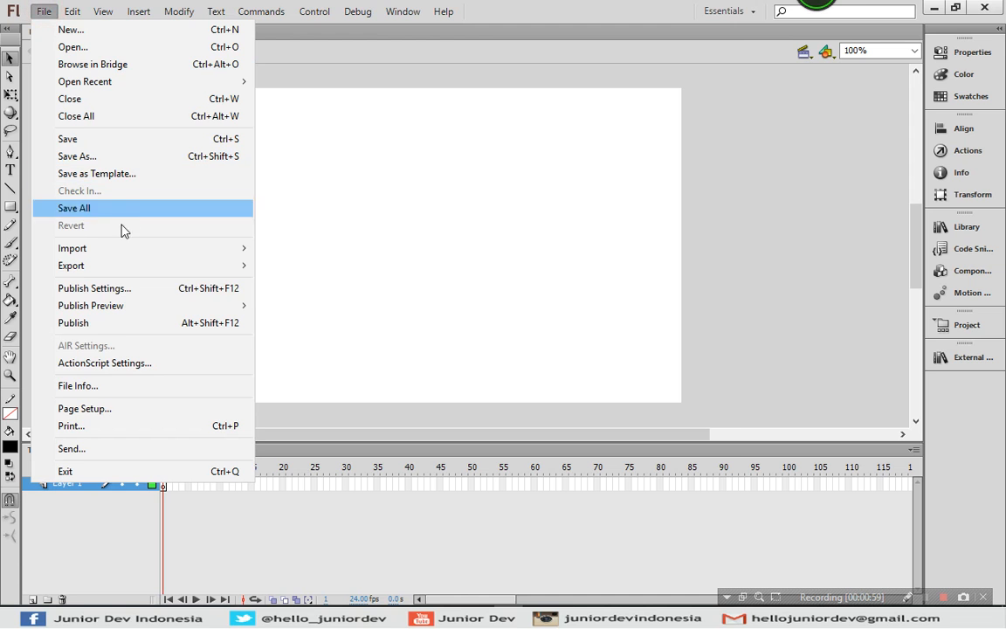
{"action": "mouse_move", "coordinate": [122, 248]}
{"action": "left_click", "coordinate": [290, 249]}
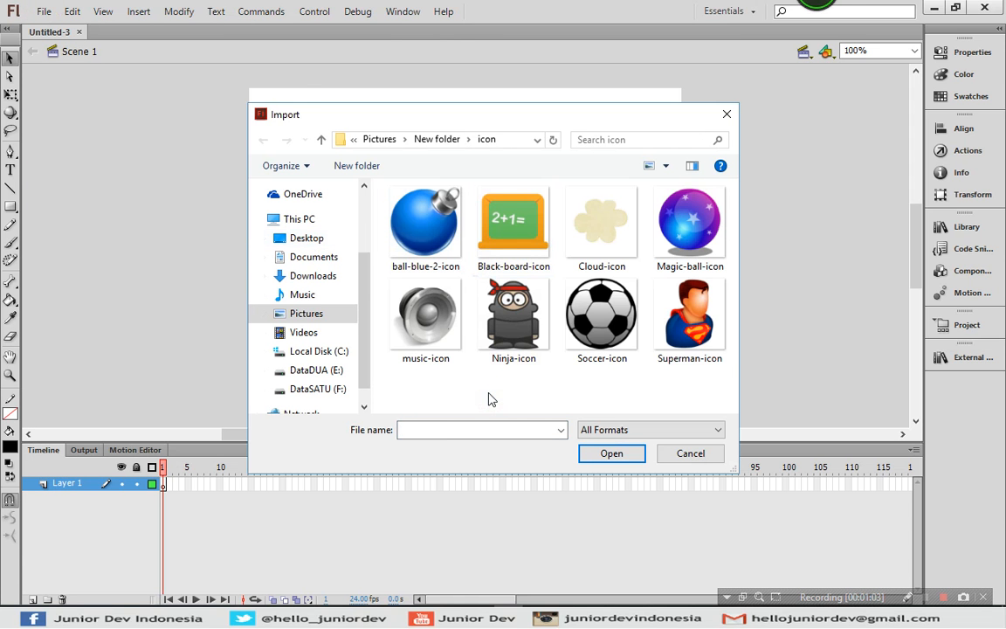
{"action": "key", "text": "ctrl+a"}
{"action": "left_click", "coordinate": [602, 453]}
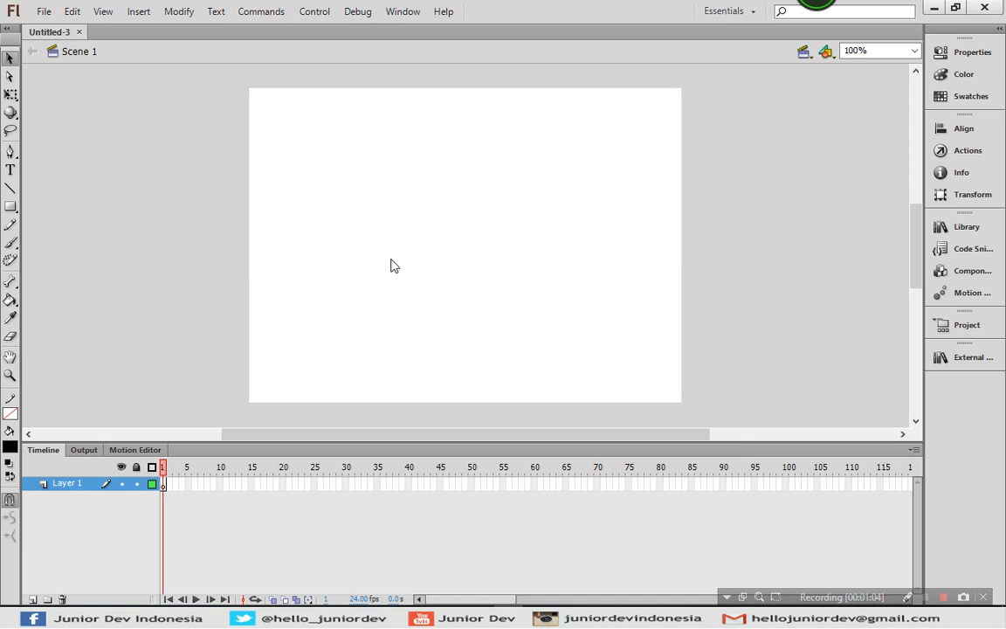
{"action": "left_click", "coordinate": [337, 260]}
Step: Spread the stacked images off the stage: Superman and the soccer ball to its right, the ninja, speaker and magic ball to its left
{"action": "left_click_drag", "start_coordinate": [454, 244], "coordinate": [802, 152]}
{"action": "left_click_drag", "start_coordinate": [509, 273], "coordinate": [814, 295]}
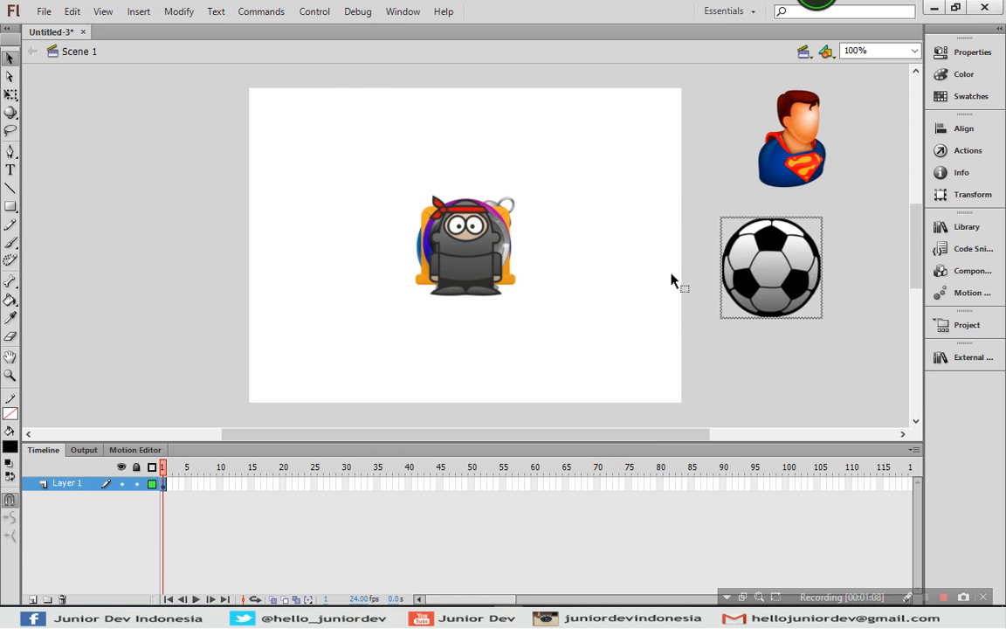
{"action": "left_click_drag", "start_coordinate": [502, 240], "coordinate": [193, 153]}
{"action": "left_click_drag", "start_coordinate": [424, 247], "coordinate": [156, 304]}
{"action": "left_click_drag", "start_coordinate": [490, 266], "coordinate": [244, 402]}
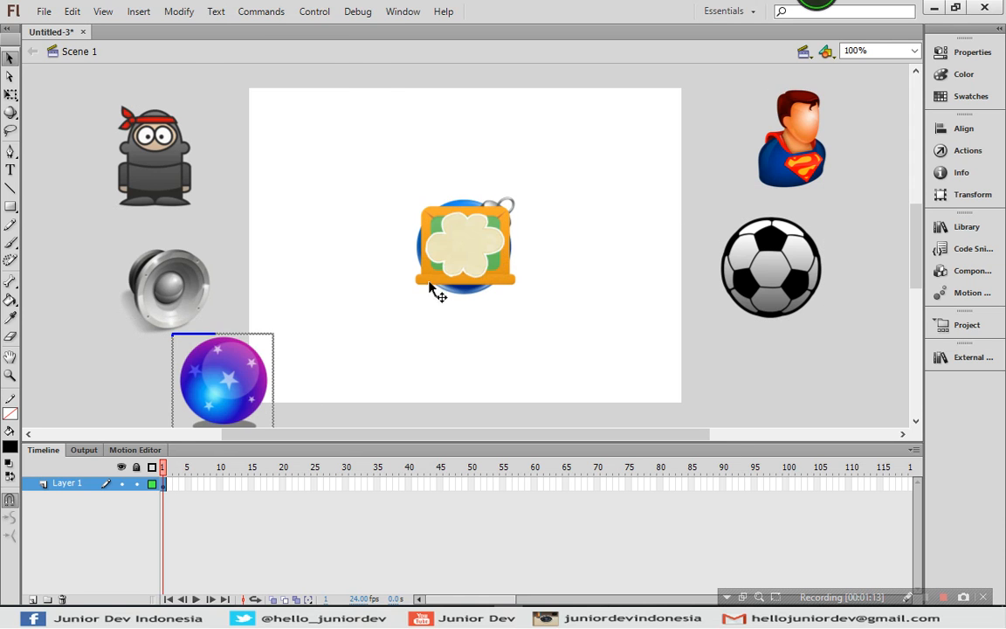
Step: Delete the cloud, blackboard, blue ball and magic ball images from the document
{"action": "left_click_drag", "start_coordinate": [468, 249], "coordinate": [568, 331]}
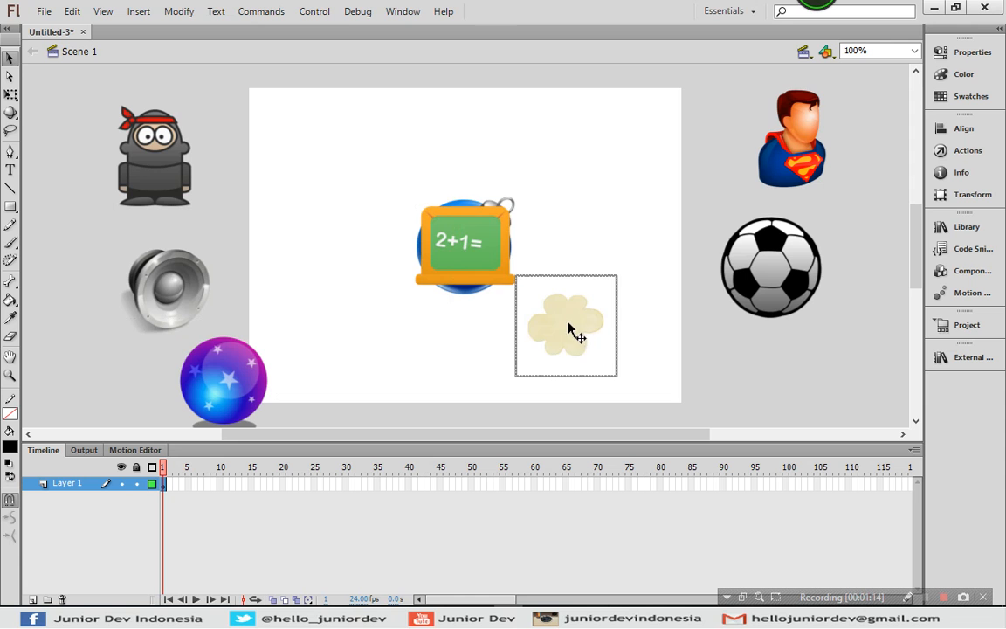
{"action": "key", "text": "Delete"}
{"action": "left_click", "coordinate": [494, 263]}
{"action": "key", "text": "Delete"}
{"action": "left_click", "coordinate": [473, 252]}
{"action": "key", "text": "Delete"}
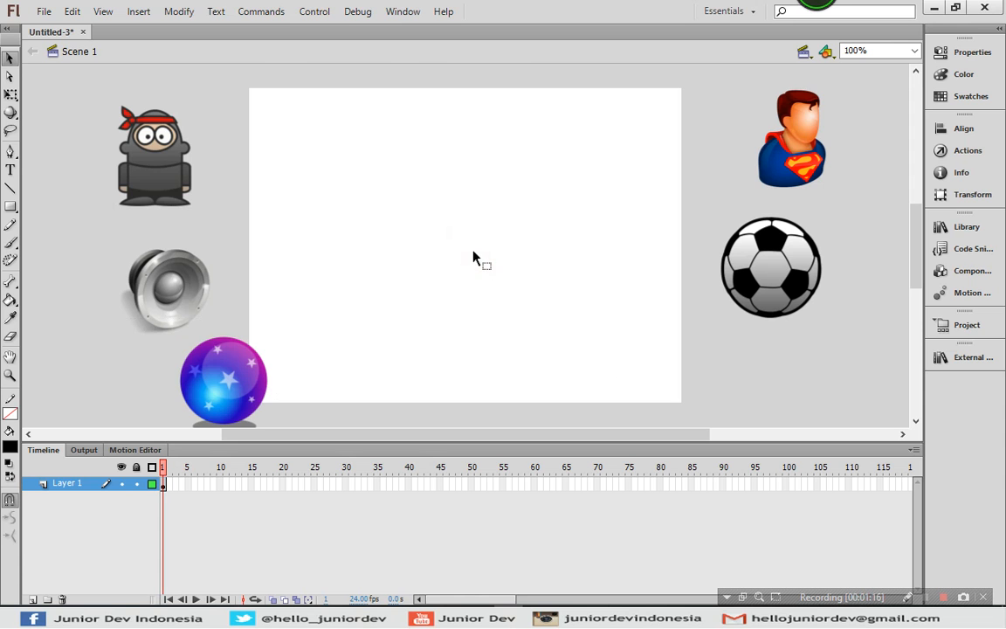
{"action": "left_click", "coordinate": [232, 383]}
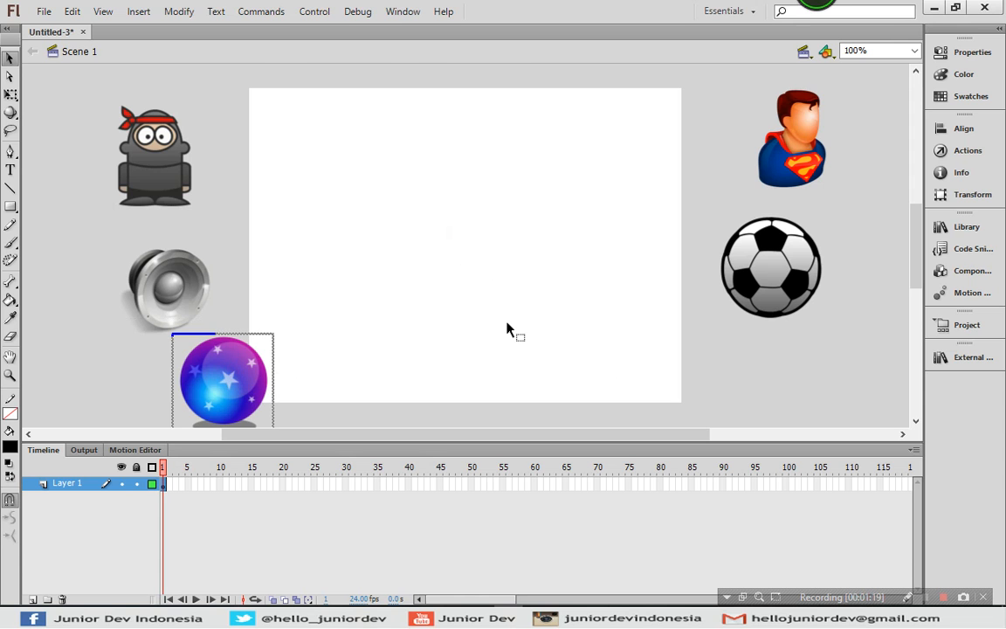
{"action": "key", "text": "Delete"}
Step: Reposition Superman above the soccer ball right of the stage and the ninja above the speaker left of it, with wider vertical gaps
{"action": "left_click_drag", "start_coordinate": [778, 161], "coordinate": [751, 171]}
{"action": "left_click_drag", "start_coordinate": [784, 246], "coordinate": [769, 298]}
{"action": "left_click_drag", "start_coordinate": [203, 295], "coordinate": [202, 333]}
{"action": "left_click_drag", "start_coordinate": [128, 113], "coordinate": [143, 130]}
{"action": "left_click", "coordinate": [350, 197]}
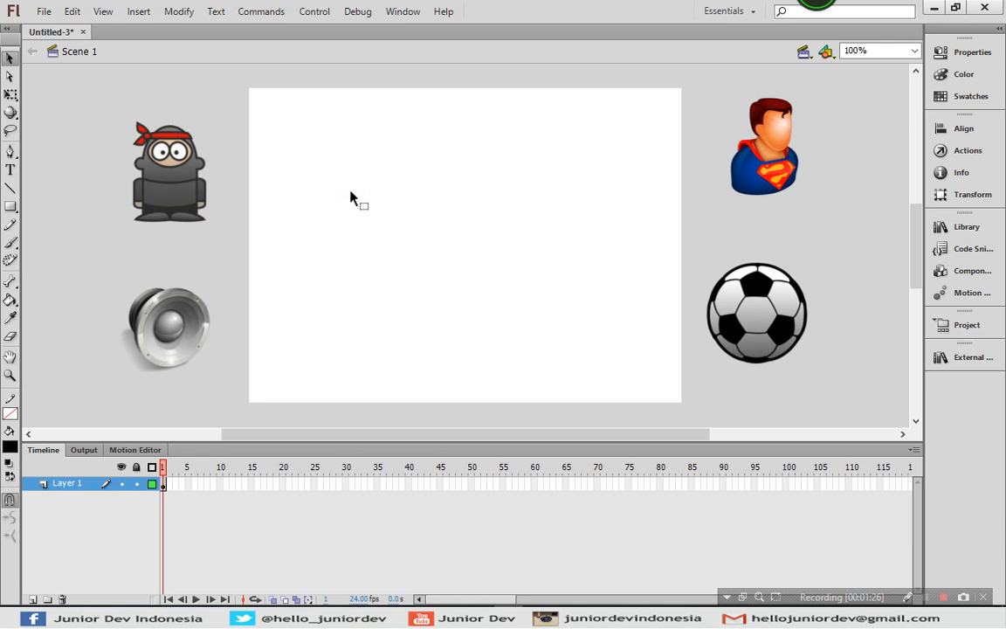
Step: Move the ninja image onto its own new layer, pasting it in place
{"action": "left_click", "coordinate": [165, 155]}
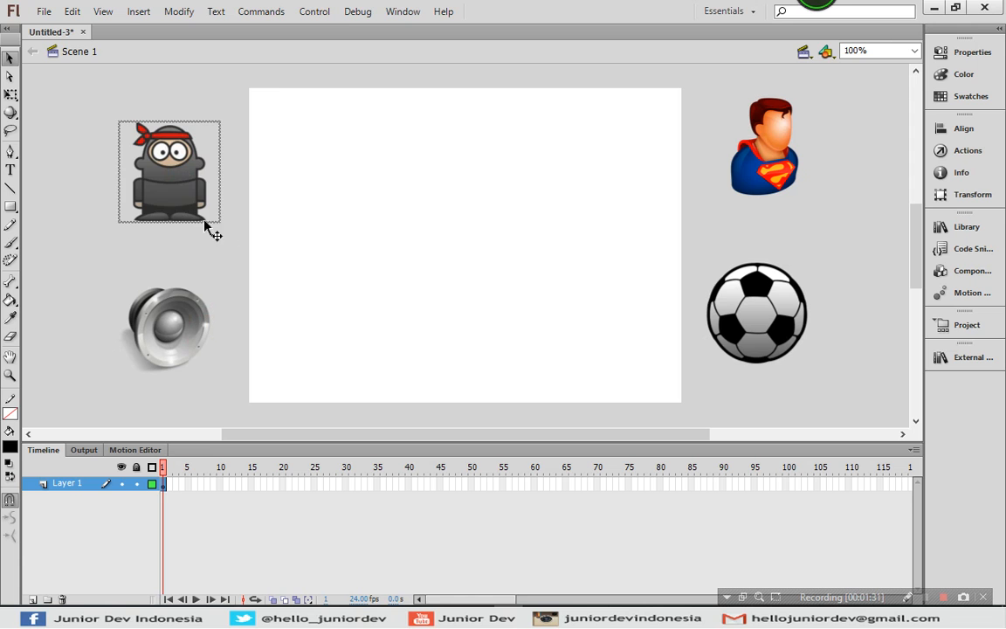
{"action": "key", "text": "ctrl+x"}
{"action": "left_click", "coordinate": [32, 599]}
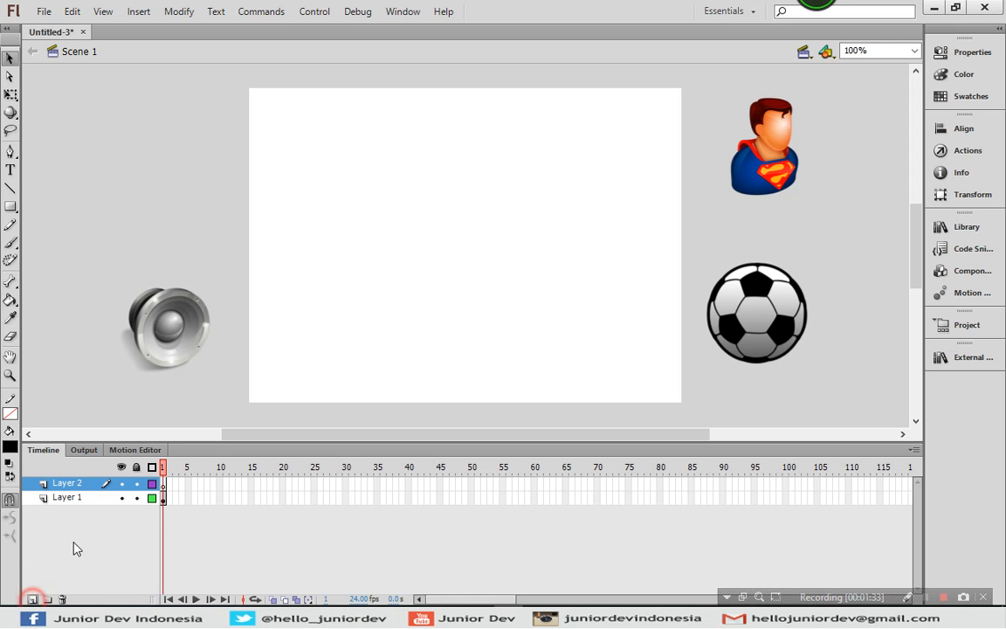
{"action": "right_click", "coordinate": [165, 218]}
{"action": "right_click", "coordinate": [174, 103]}
{"action": "left_click", "coordinate": [218, 166]}
{"action": "left_click", "coordinate": [496, 202]}
Step: Move the Superman image onto its own new layer, pasting it in place
{"action": "left_click", "coordinate": [749, 135]}
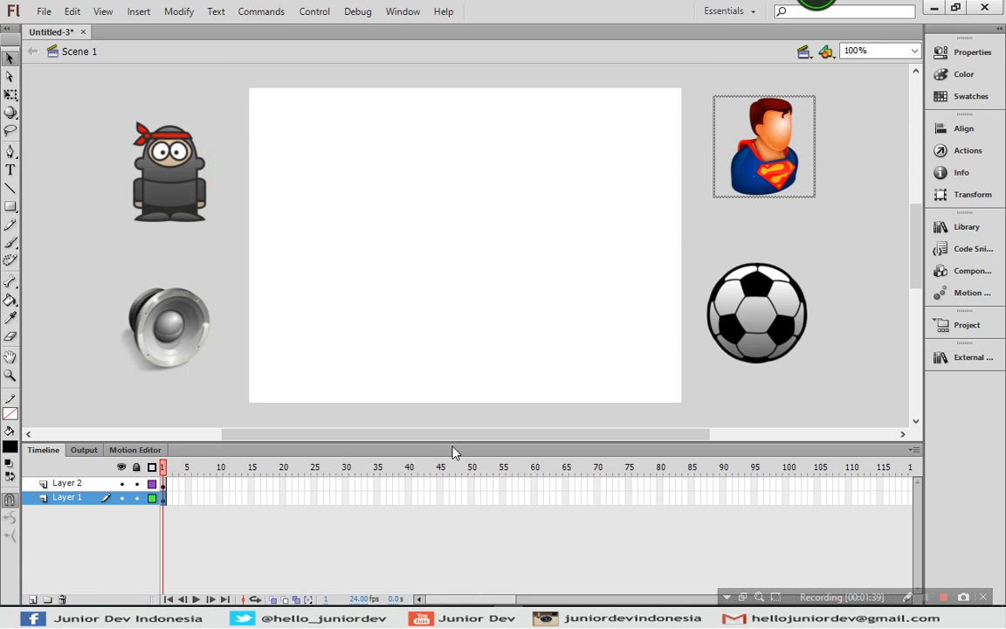
{"action": "key", "text": "ctrl+x"}
{"action": "left_click", "coordinate": [32, 599]}
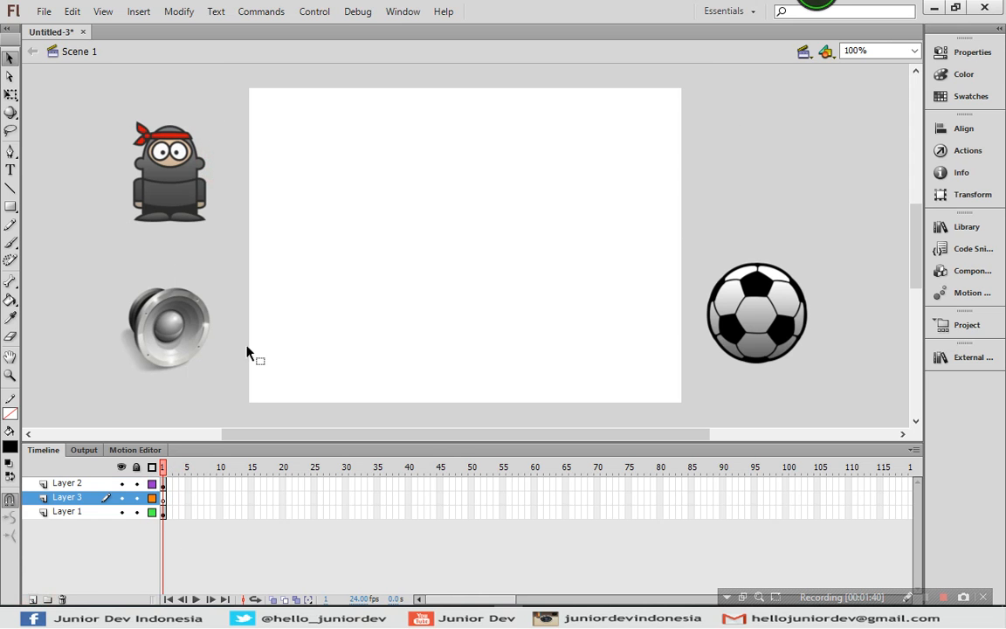
{"action": "right_click", "coordinate": [403, 140]}
{"action": "left_click", "coordinate": [483, 211]}
{"action": "left_click", "coordinate": [506, 277]}
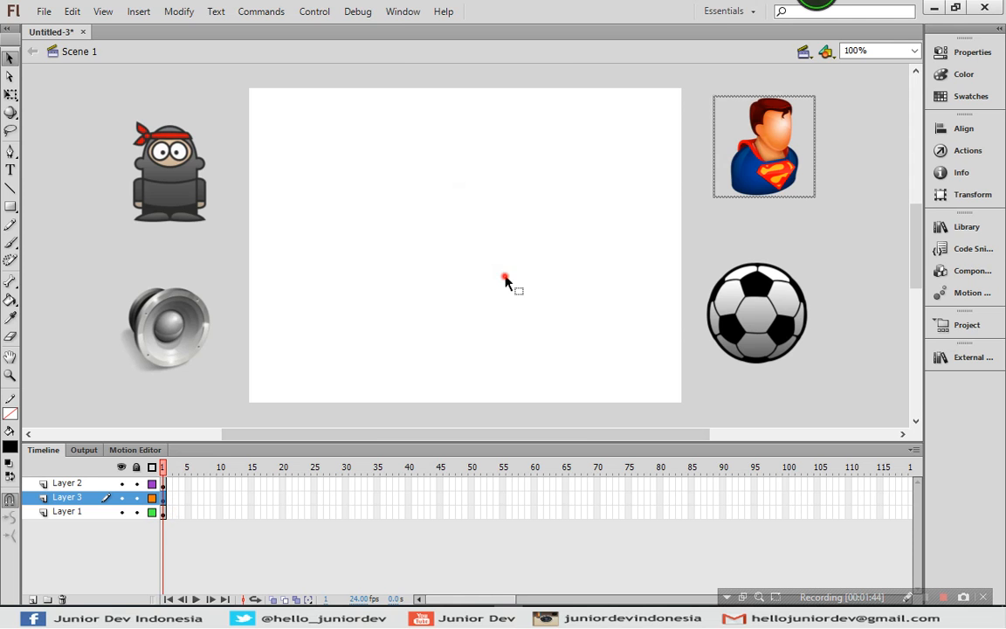
Step: Move the soccer ball image onto its own new layer, pasting it in place
{"action": "left_click", "coordinate": [752, 315]}
{"action": "key", "text": "ctrl+x"}
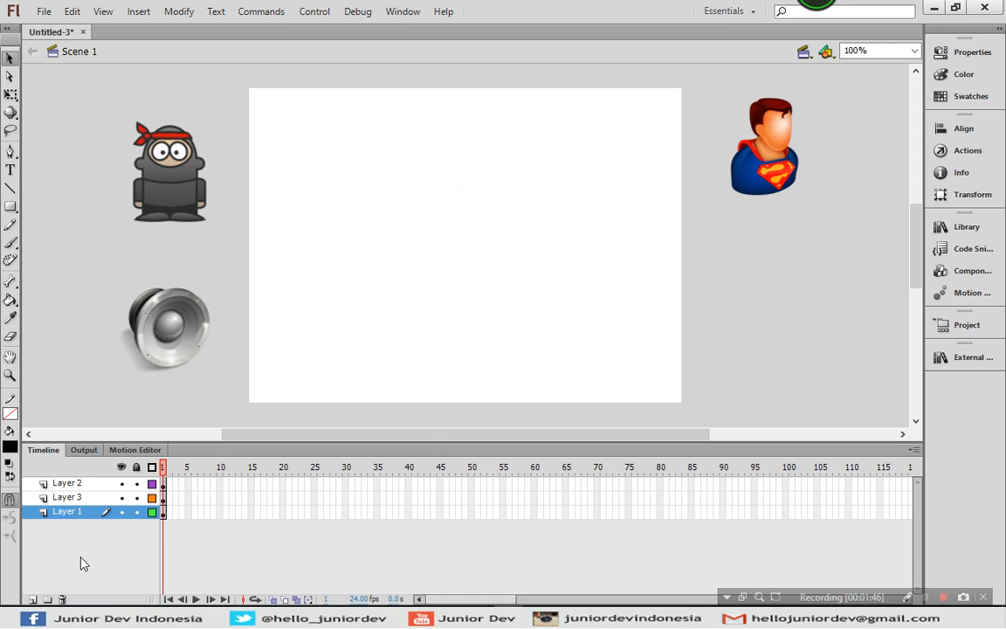
{"action": "left_click", "coordinate": [32, 599]}
{"action": "right_click", "coordinate": [416, 251]}
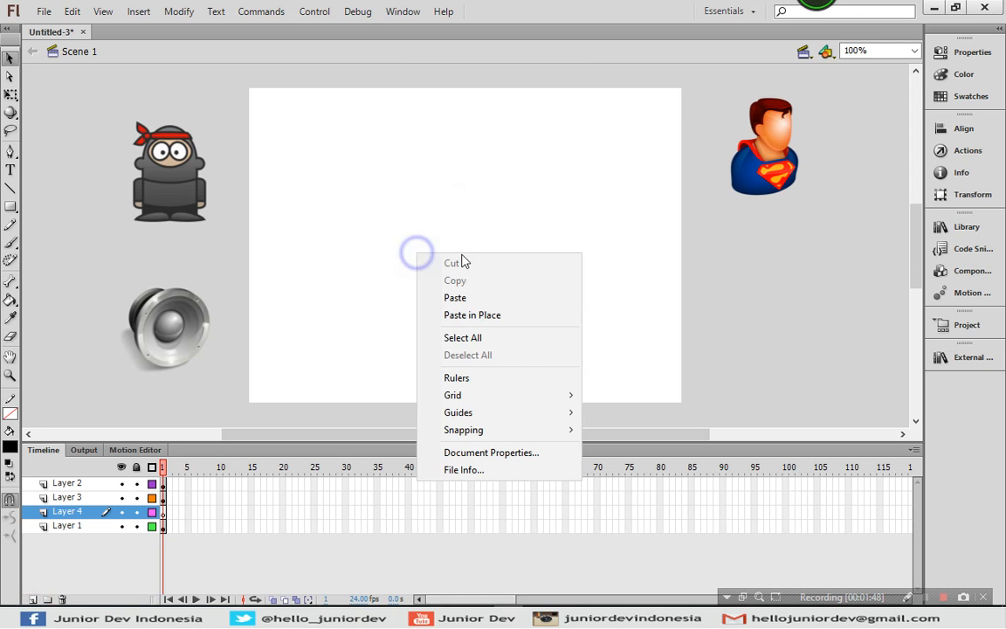
{"action": "left_click", "coordinate": [481, 318]}
{"action": "left_click", "coordinate": [503, 174]}
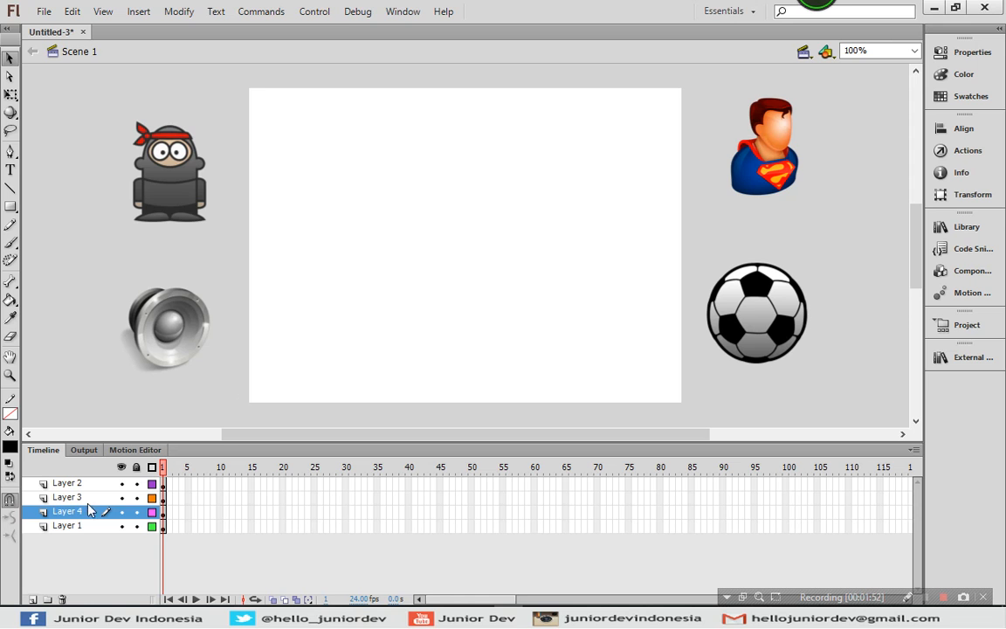
Step: Add two new empty layers above the ninja's layer
{"action": "left_click", "coordinate": [71, 483]}
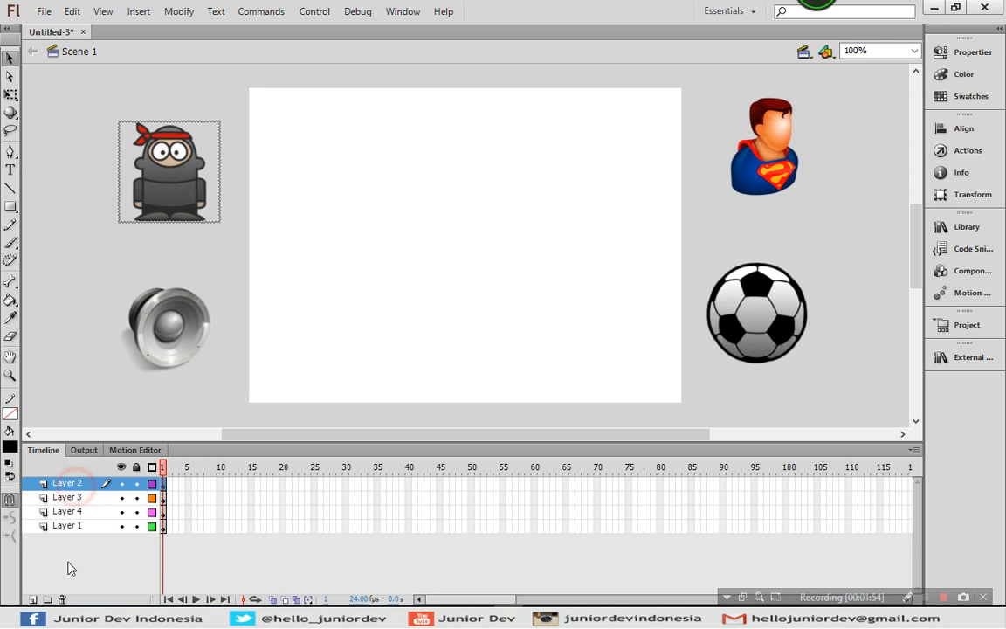
{"action": "left_click", "coordinate": [31, 599]}
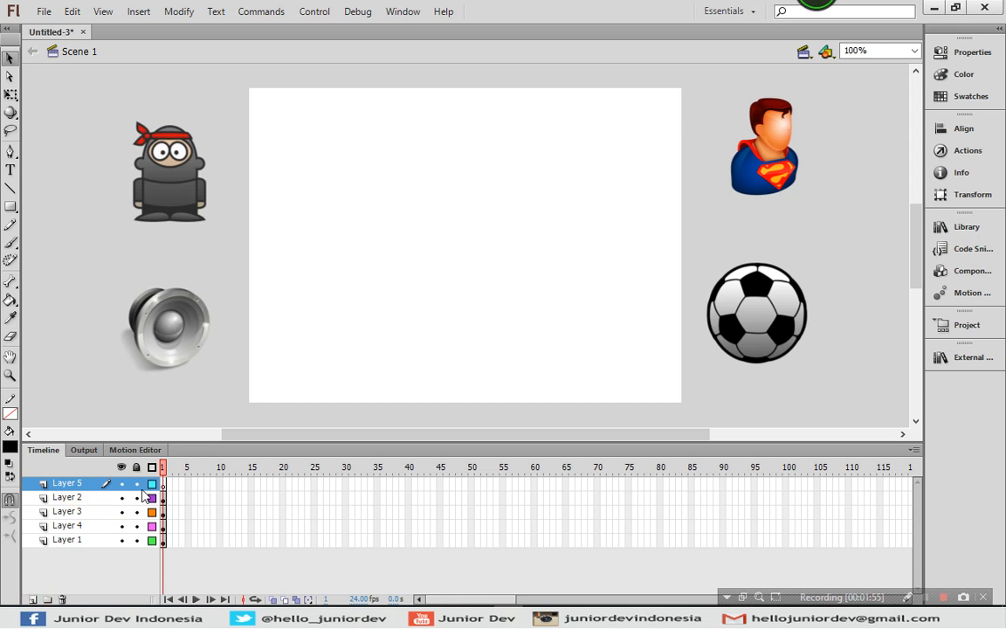
{"action": "left_click", "coordinate": [33, 599]}
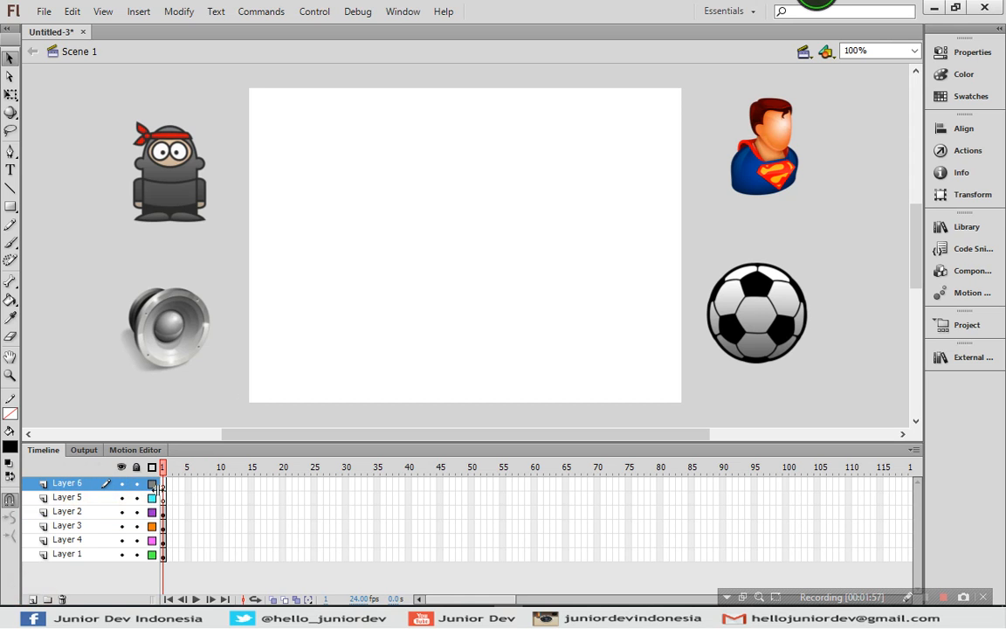
Step: Add a text box reading "Text 1" on the topmost layer, in the upper part of the stage
{"action": "left_click", "coordinate": [9, 169]}
{"action": "left_click_drag", "start_coordinate": [337, 182], "coordinate": [496, 213]}
{"action": "type", "text": "Text 1"}
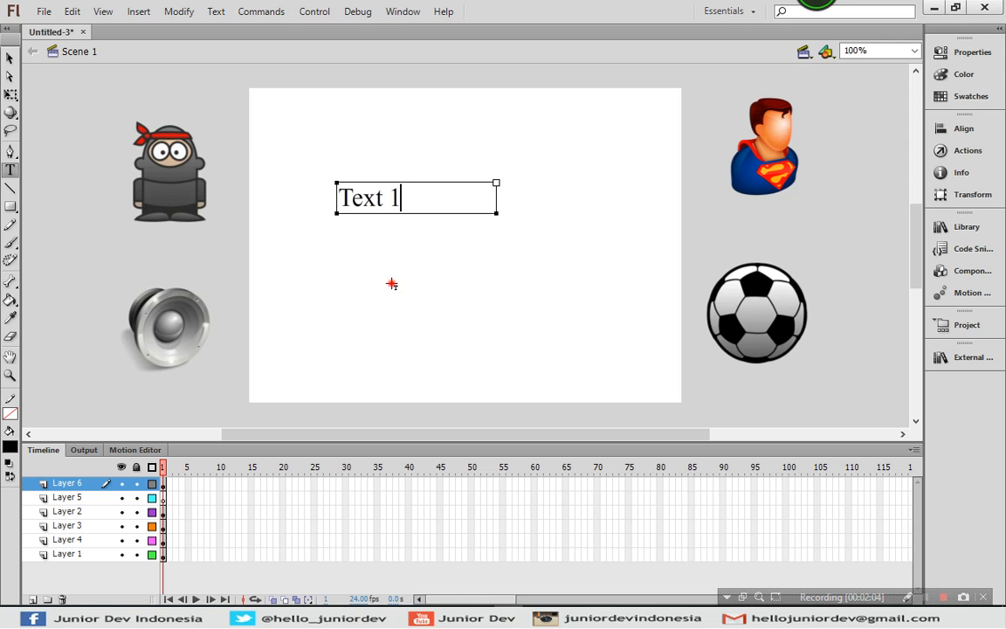
{"action": "left_click", "coordinate": [353, 255]}
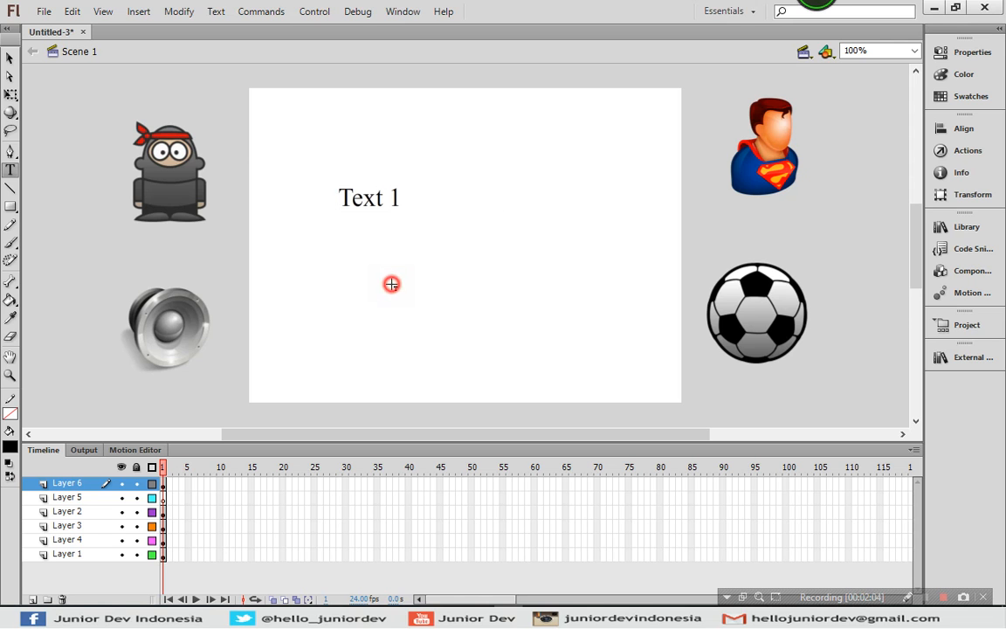
Step: Add a text reading "Text 2" on Layer 5, in the lower part of the stage
{"action": "left_click", "coordinate": [114, 497]}
{"action": "left_click", "coordinate": [359, 332]}
{"action": "type", "text": "Text"}
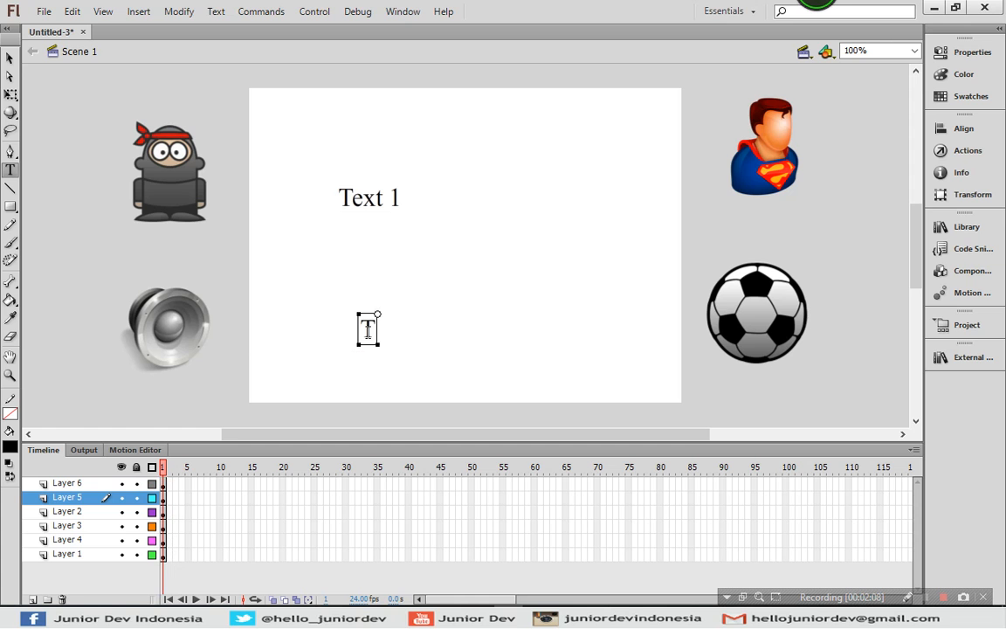
{"action": "type", "text": " 2"}
Step: Move Text 1 up near the stage's top edge and Text 2 down to its bottom edge, right of centre
{"action": "left_click", "coordinate": [10, 58]}
{"action": "left_click_drag", "start_coordinate": [366, 202], "coordinate": [357, 130]}
{"action": "left_click_drag", "start_coordinate": [389, 330], "coordinate": [541, 400]}
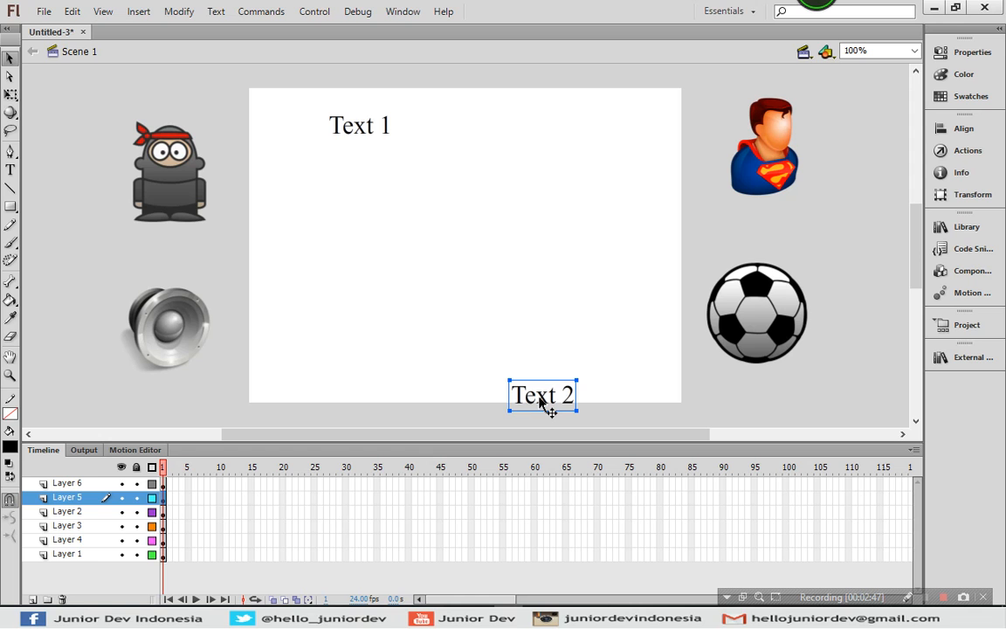
{"action": "left_click", "coordinate": [315, 214]}
Step: Convert the ninja image to a symbol of type Graphic
{"action": "left_click", "coordinate": [177, 176]}
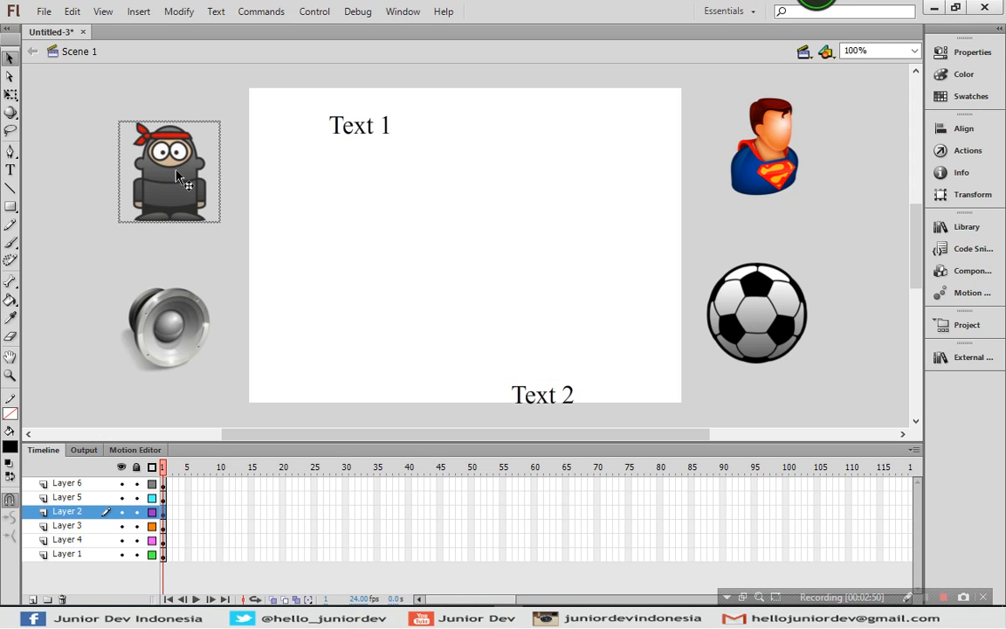
{"action": "right_click", "coordinate": [176, 173]}
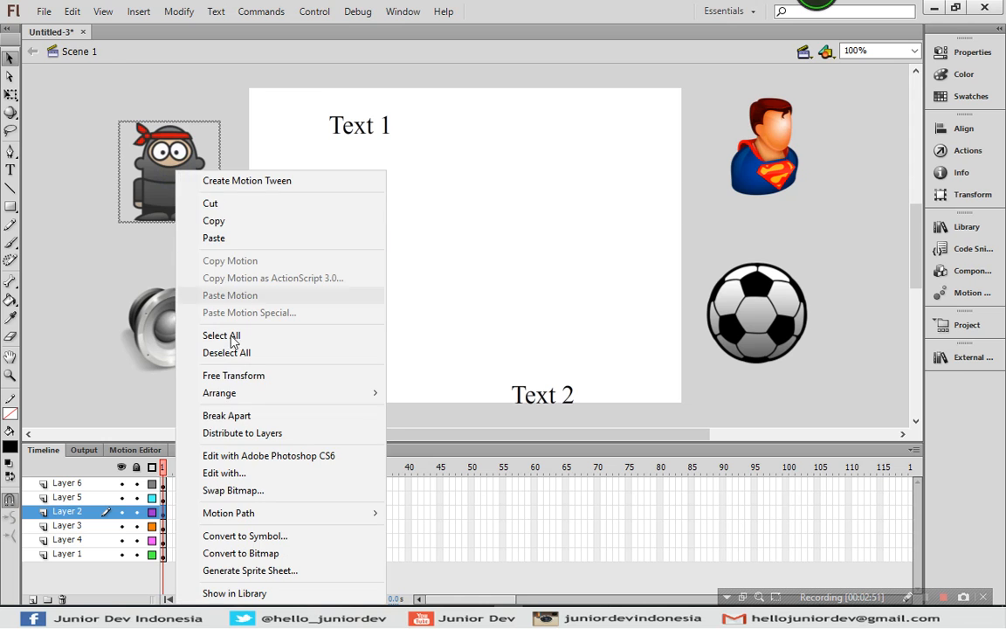
{"action": "left_click", "coordinate": [232, 536]}
{"action": "left_click", "coordinate": [375, 247]}
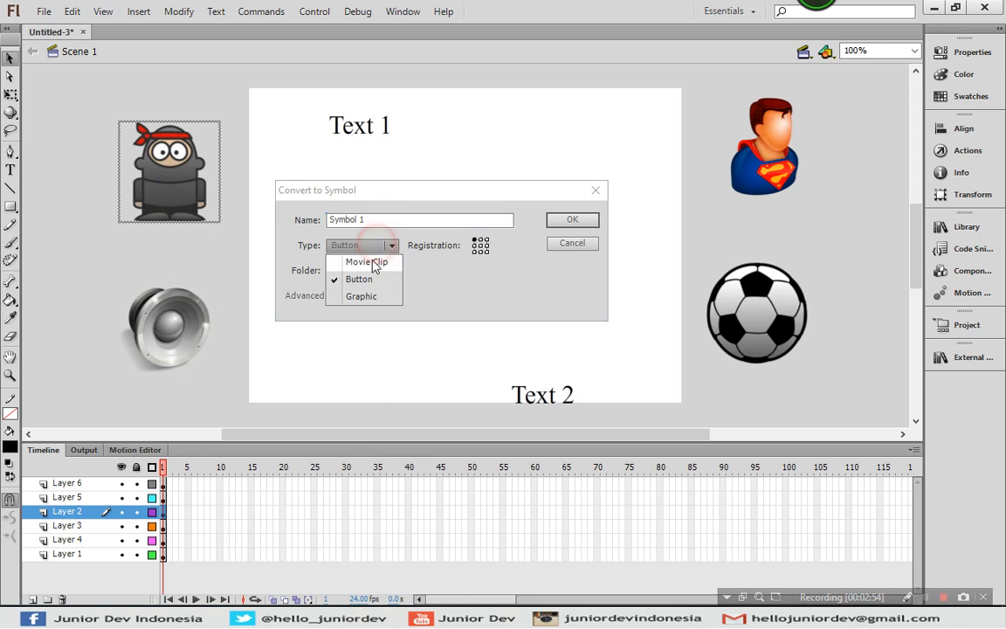
{"action": "left_click", "coordinate": [363, 296]}
{"action": "left_click", "coordinate": [572, 220]}
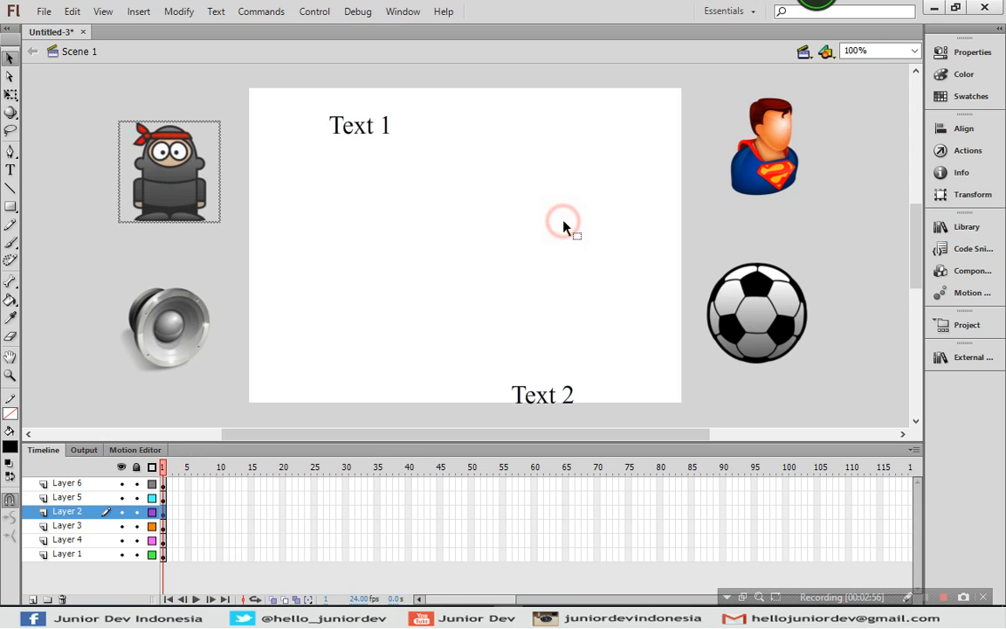
Step: Convert the speaker image to a symbol of type Movie Clip
{"action": "left_click", "coordinate": [174, 325]}
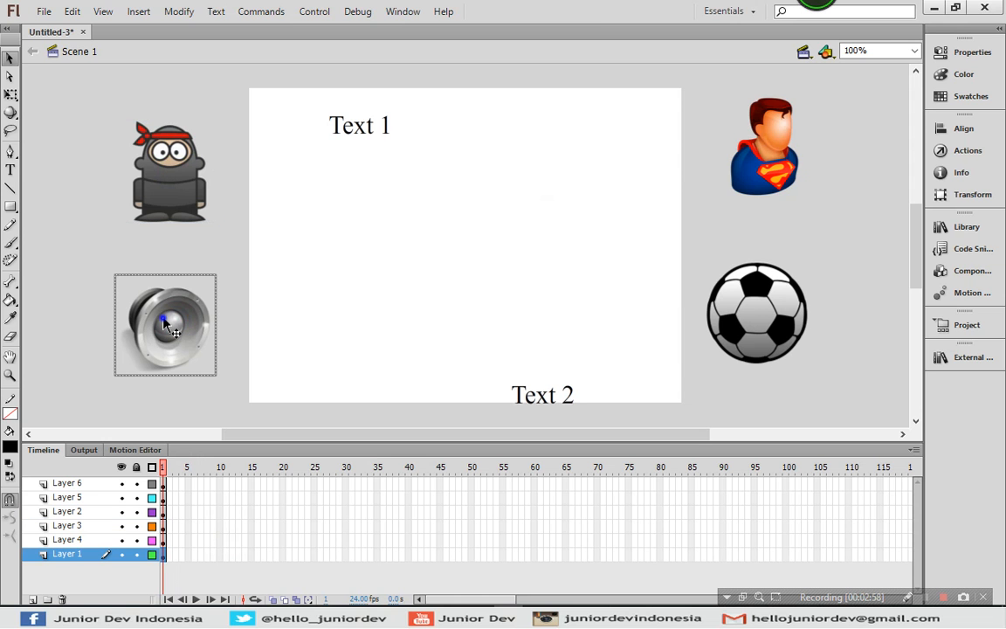
{"action": "right_click", "coordinate": [166, 325]}
{"action": "left_click", "coordinate": [232, 535]}
{"action": "left_click", "coordinate": [360, 245]}
{"action": "left_click", "coordinate": [363, 265]}
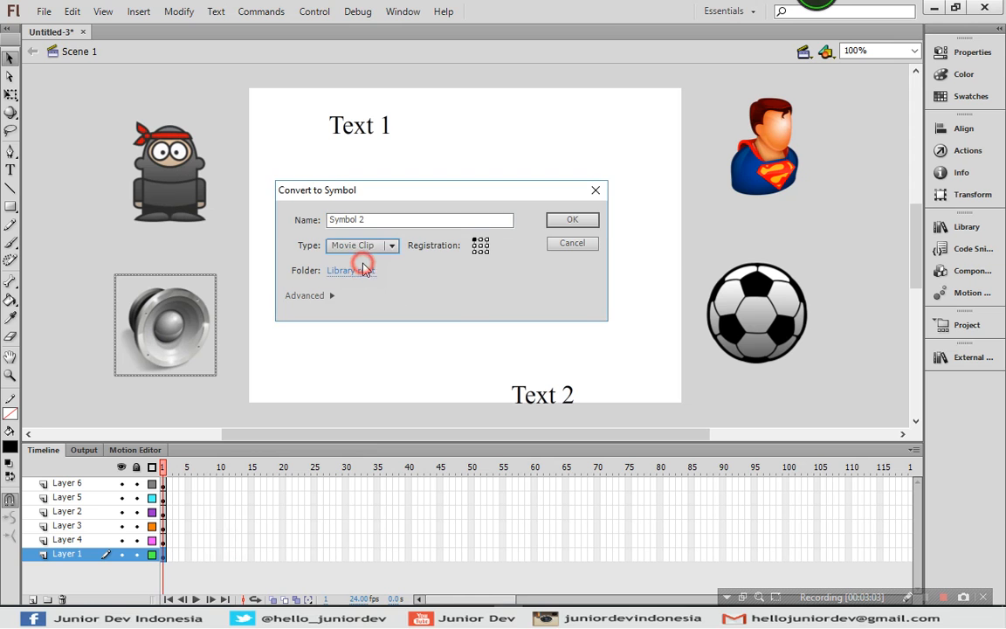
{"action": "left_click", "coordinate": [587, 221]}
Step: Convert the soccer ball image to a symbol of type Button
{"action": "left_click", "coordinate": [758, 312]}
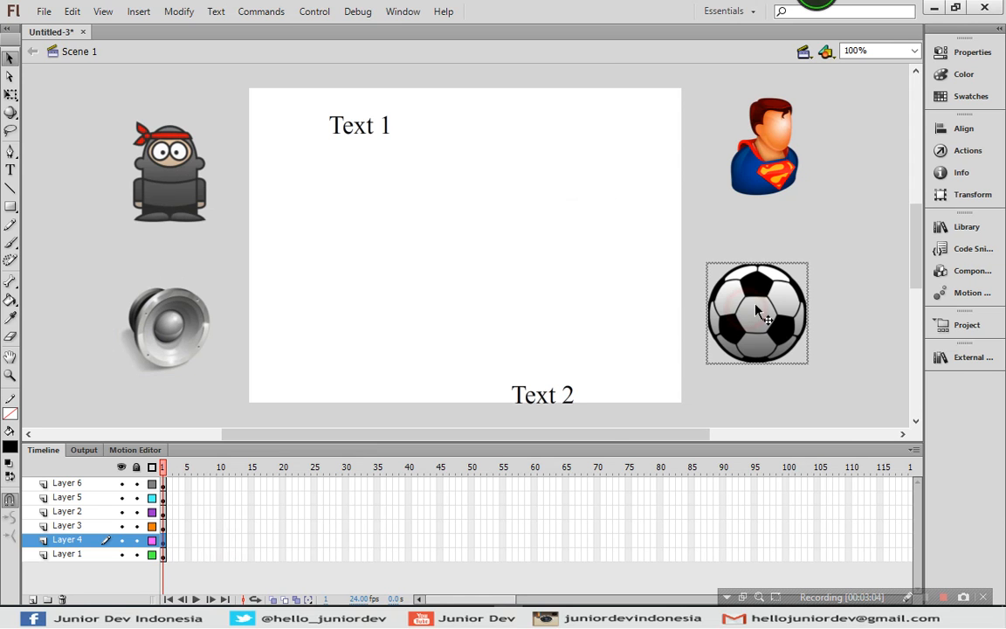
{"action": "right_click", "coordinate": [751, 319]}
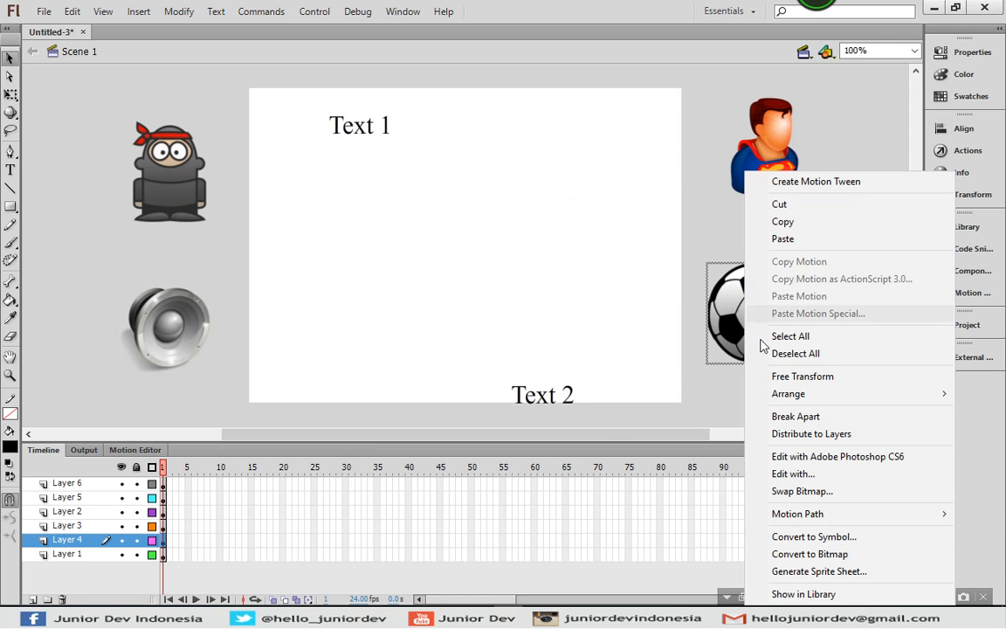
{"action": "left_click", "coordinate": [786, 536]}
{"action": "left_click", "coordinate": [358, 245]}
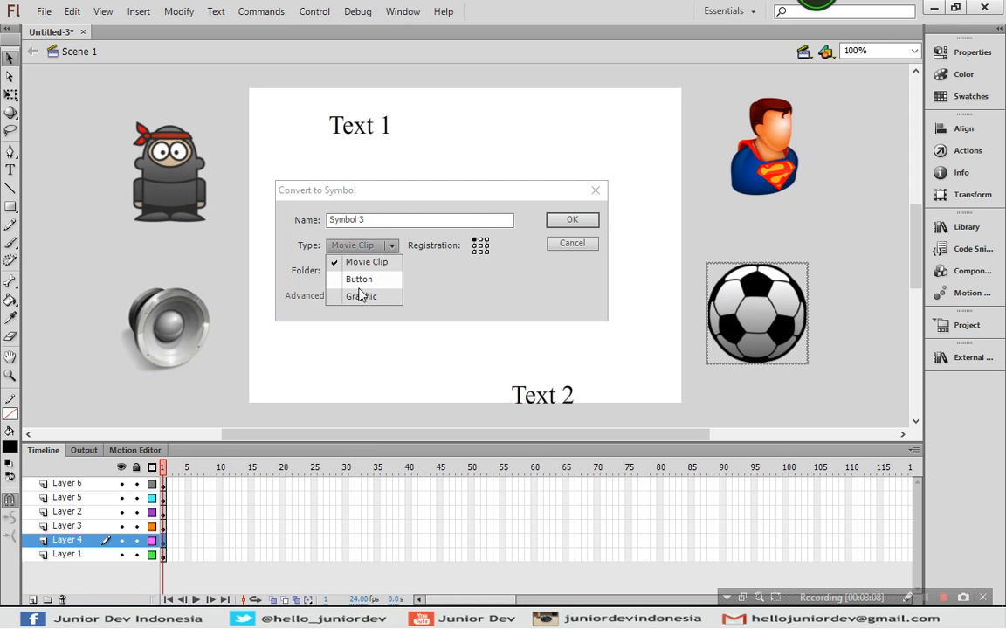
{"action": "left_click", "coordinate": [363, 278]}
{"action": "left_click", "coordinate": [569, 229]}
{"action": "key", "text": "alt"}
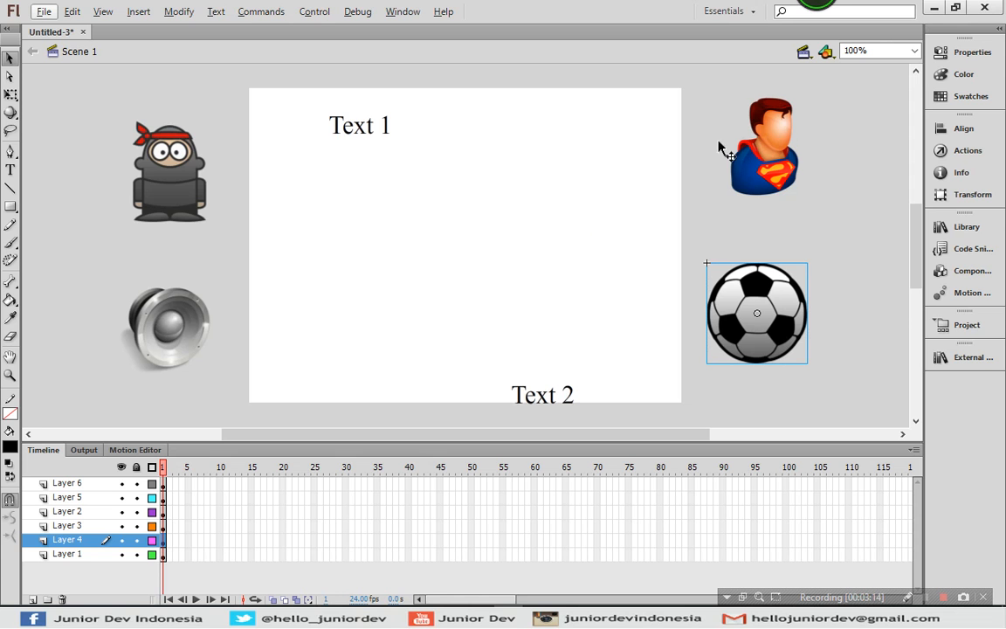
{"action": "key", "text": "alt"}
Step: Examine which properties are available for the ninja graphic, the speaker movie clip, the soccer ball button and Text 2
{"action": "left_click", "coordinate": [765, 153]}
{"action": "left_click", "coordinate": [567, 193]}
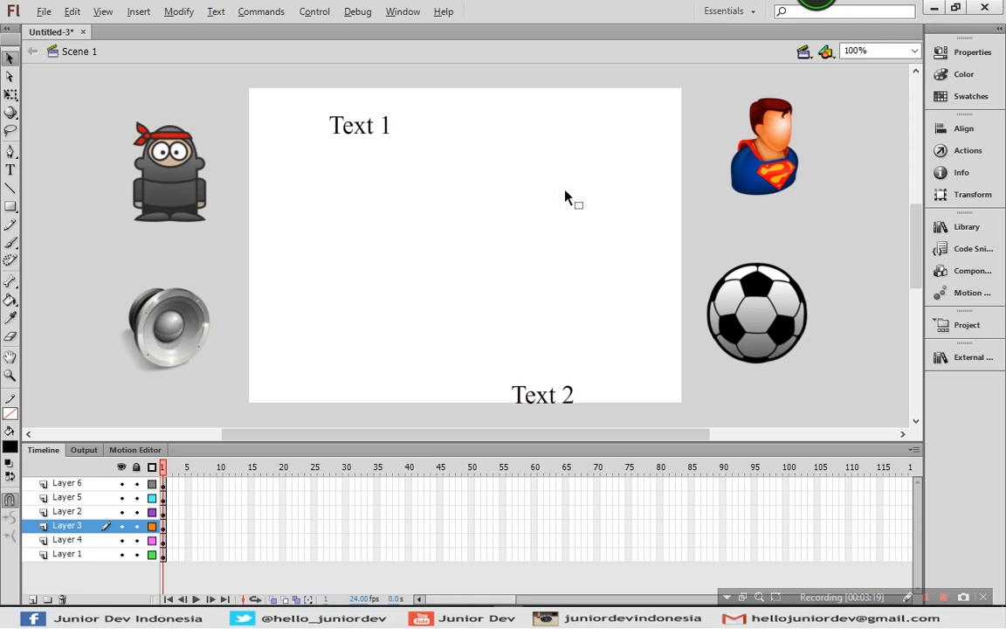
{"action": "left_click", "coordinate": [166, 183]}
{"action": "left_click", "coordinate": [952, 53]}
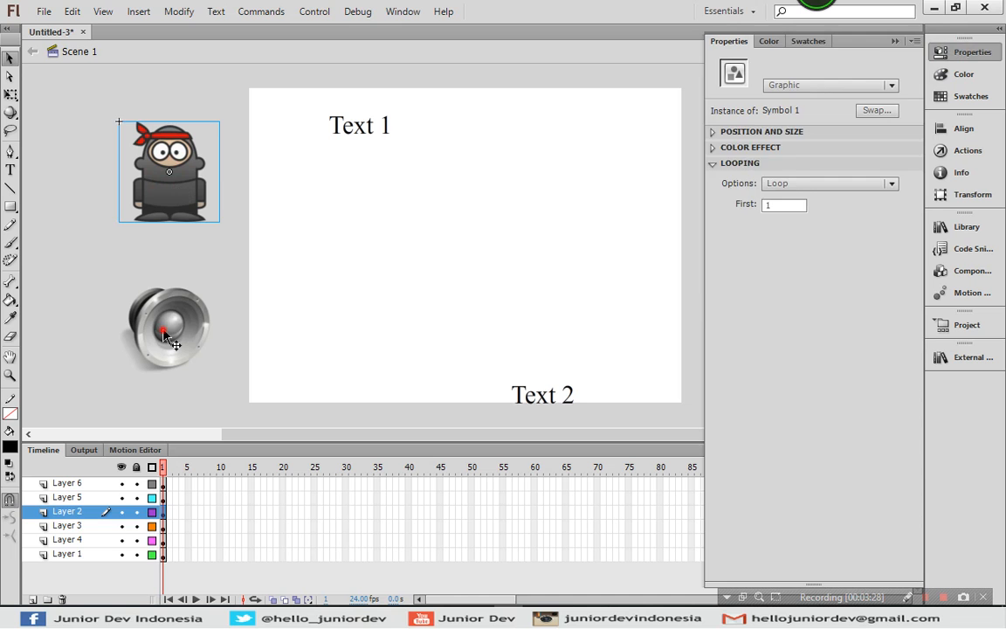
{"action": "left_click", "coordinate": [138, 312]}
{"action": "left_click", "coordinate": [969, 53]}
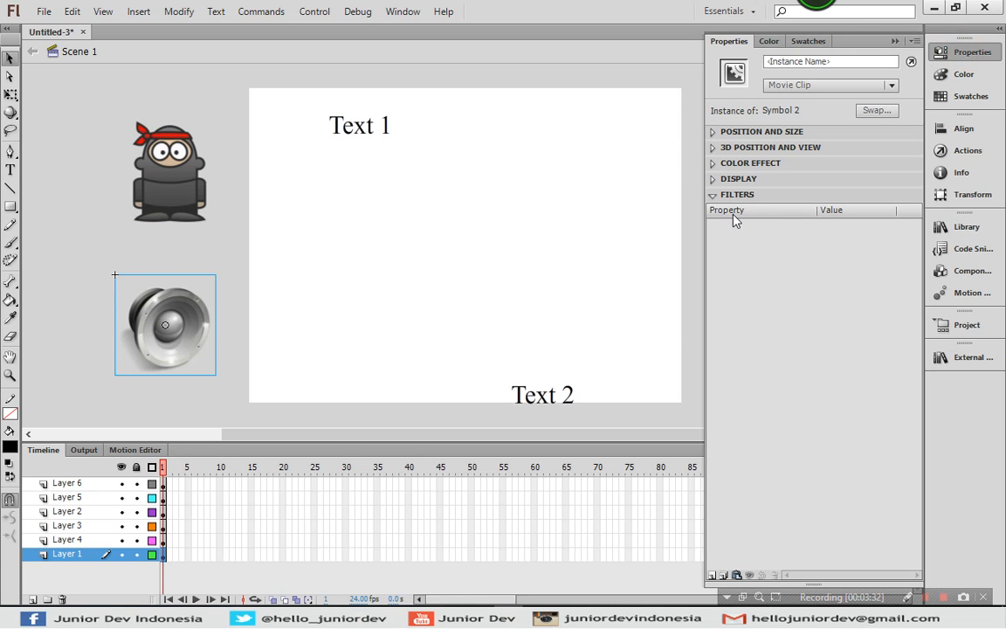
{"action": "left_click", "coordinate": [937, 55]}
{"action": "left_click", "coordinate": [757, 285]}
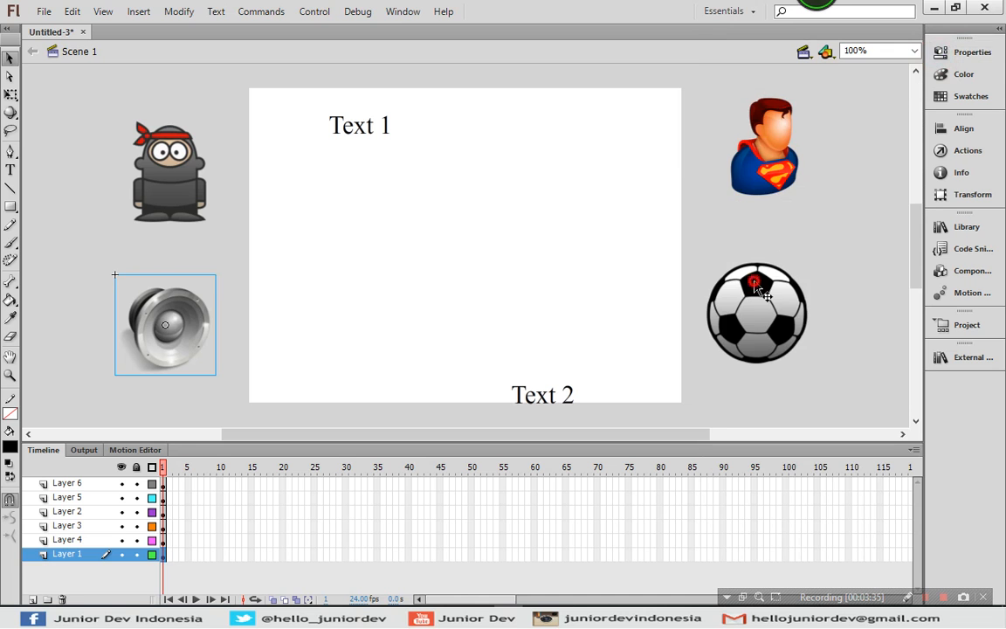
{"action": "left_click", "coordinate": [950, 58]}
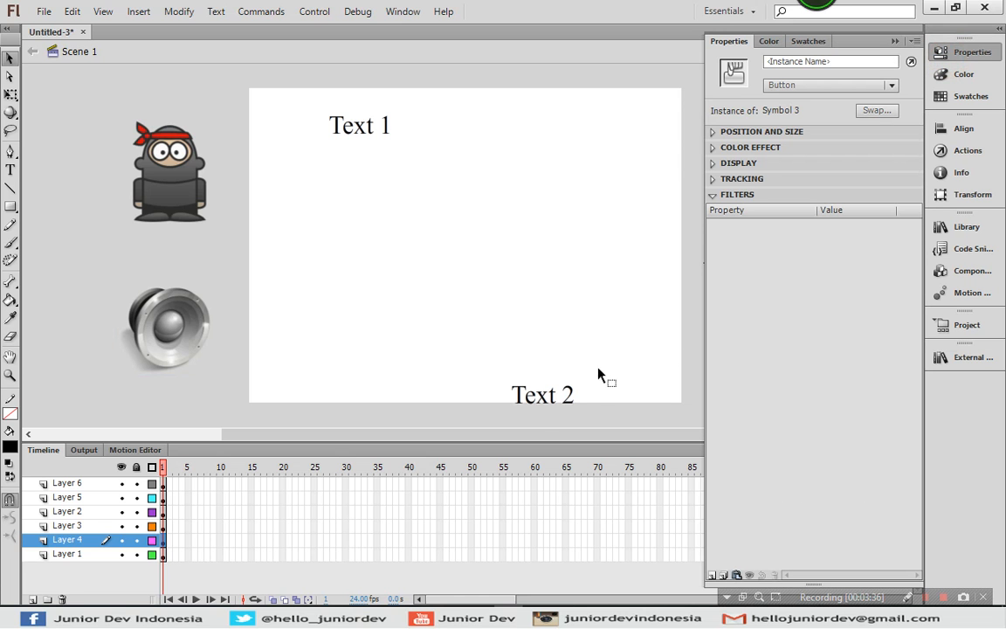
{"action": "left_click", "coordinate": [526, 400]}
{"action": "left_click", "coordinate": [950, 59]}
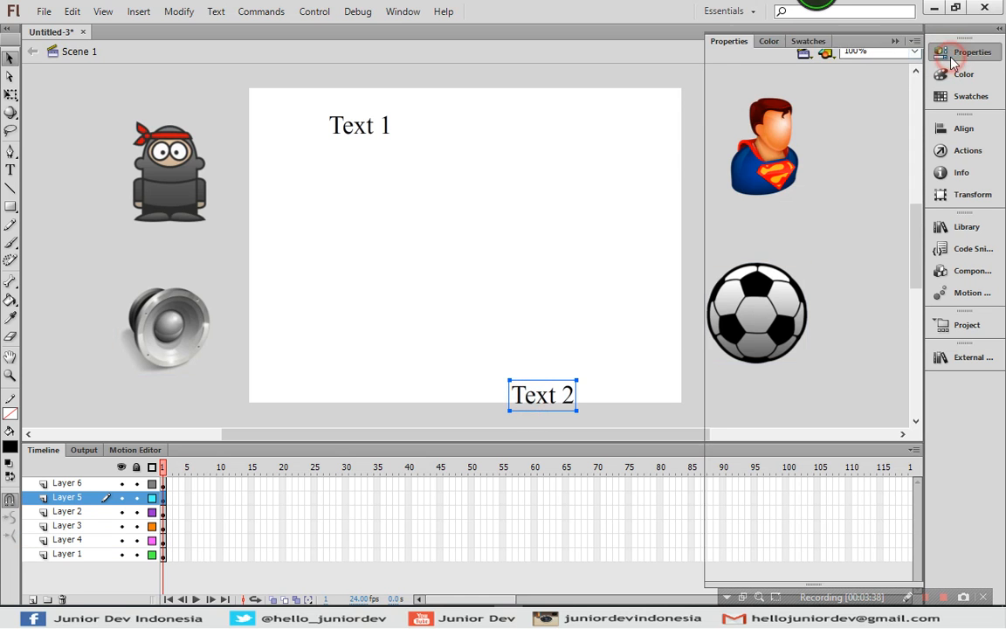
{"action": "left_click", "coordinate": [456, 266]}
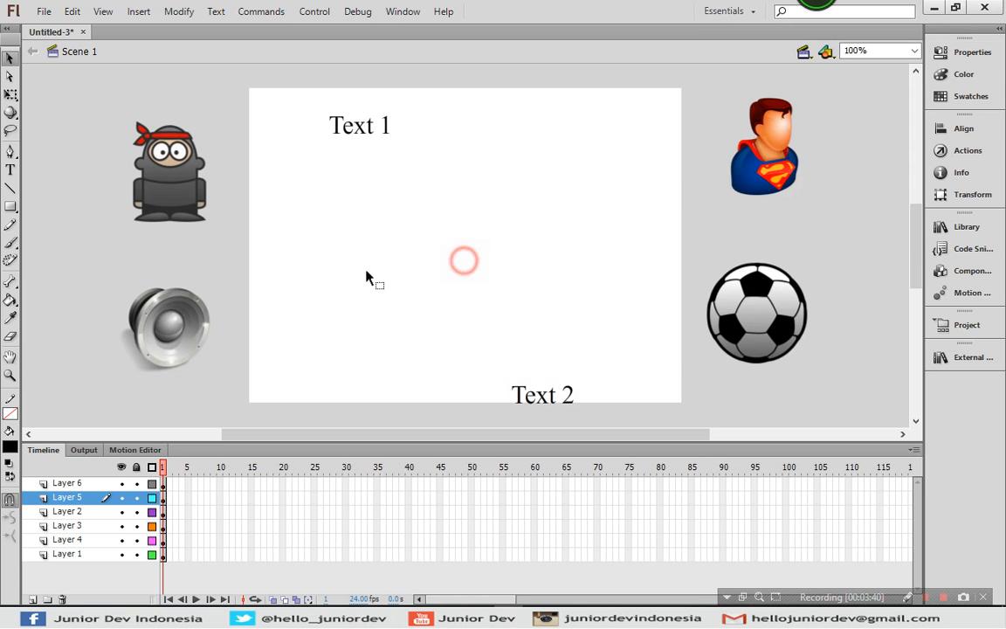
Step: Add a Drop Shadow filter to the speaker movie clip
{"action": "left_click", "coordinate": [154, 286]}
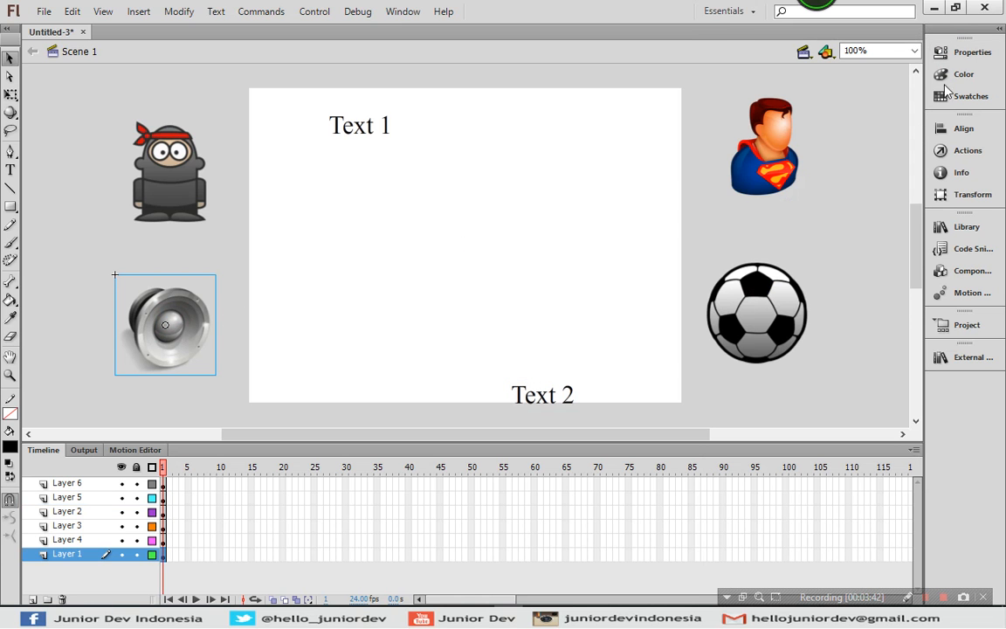
{"action": "left_click", "coordinate": [960, 54]}
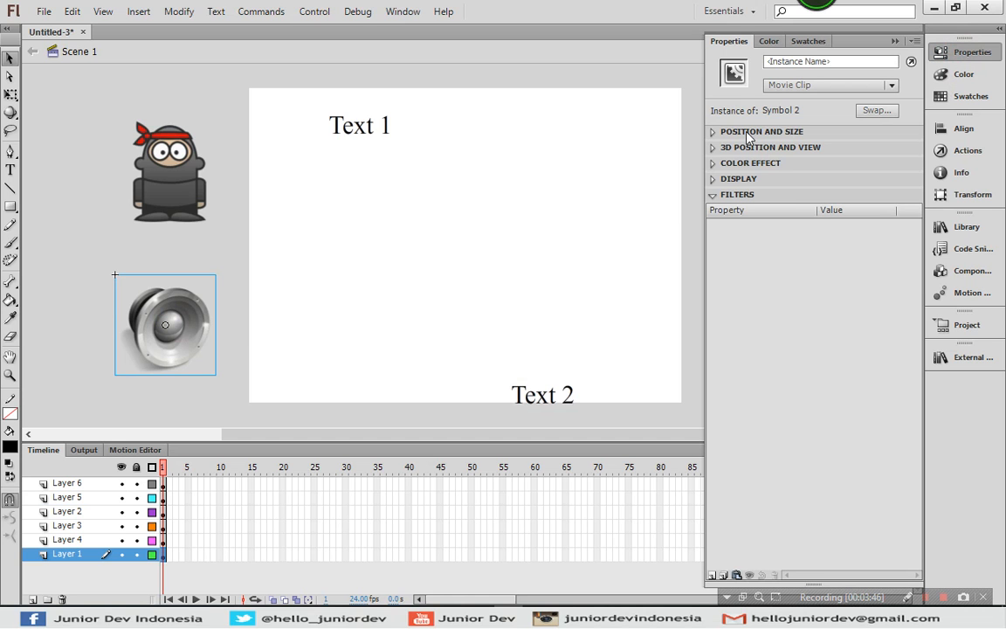
{"action": "left_click", "coordinate": [710, 578]}
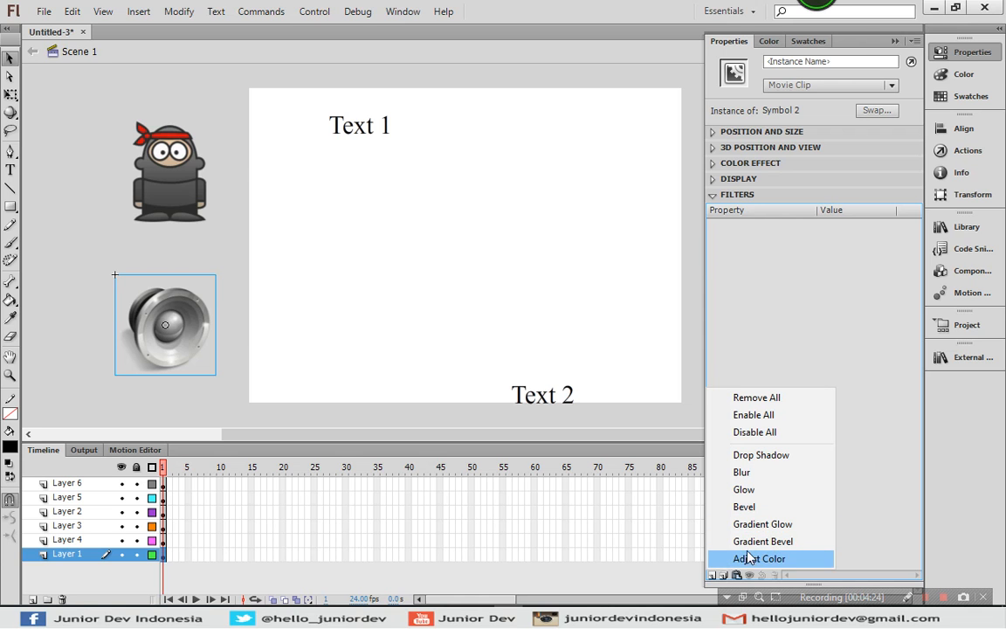
{"action": "left_click", "coordinate": [763, 456]}
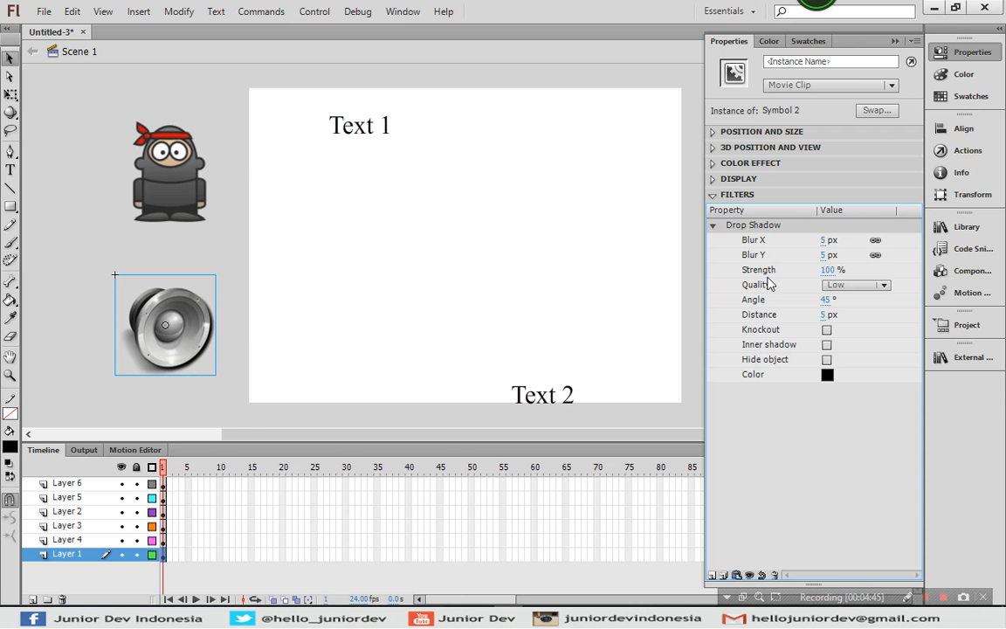
Step: Set the speaker's drop shadow blur to 21 px in both X and Y
{"action": "left_click", "coordinate": [725, 225]}
{"action": "left_click_drag", "start_coordinate": [825, 242], "coordinate": [839, 240]}
{"action": "left_click", "coordinate": [827, 240]}
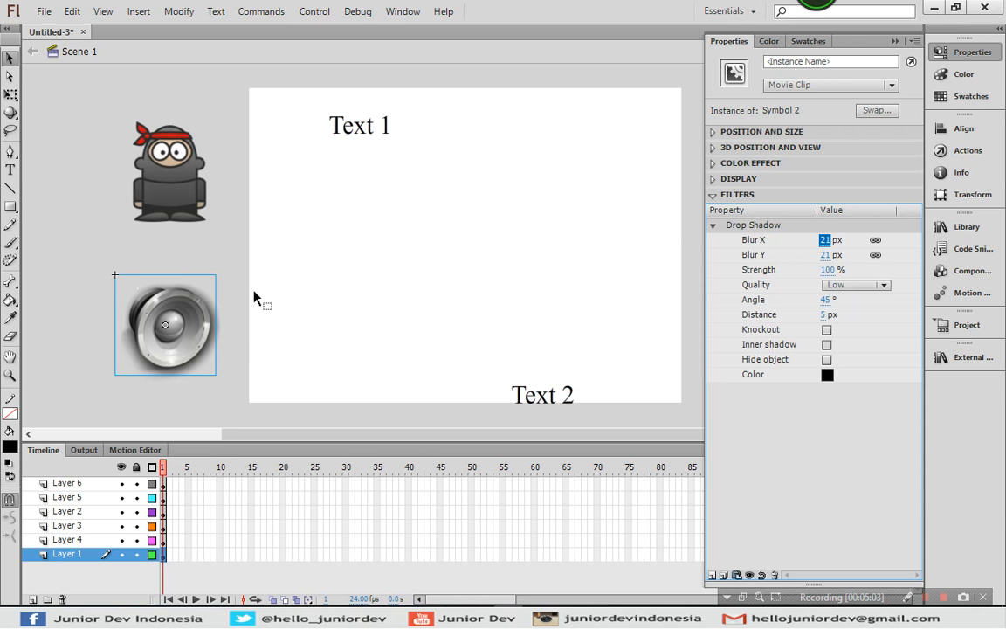
Step: Unlink the drop shadow's blur values and set only Blur Y to 71 px
{"action": "left_click", "coordinate": [875, 242]}
{"action": "left_click", "coordinate": [875, 240]}
{"action": "left_click", "coordinate": [875, 241]}
{"action": "left_click", "coordinate": [824, 254]}
{"action": "left_click_drag", "start_coordinate": [824, 254], "coordinate": [864, 253]}
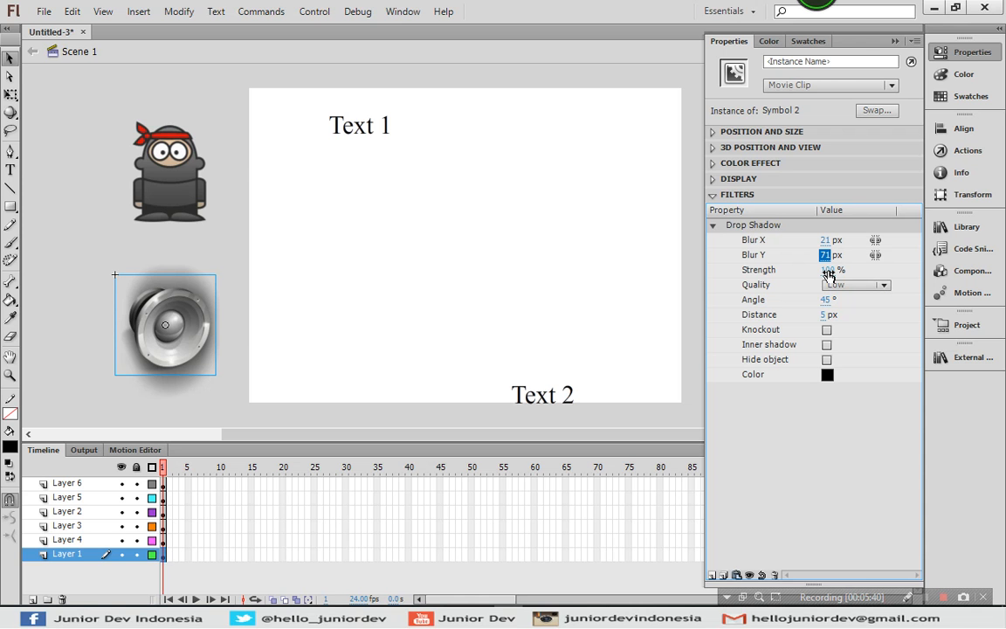
Step: Set the speaker's drop shadow strength to 174 % and its Blur Y to 40 px
{"action": "left_click", "coordinate": [828, 271]}
{"action": "left_click_drag", "start_coordinate": [830, 272], "coordinate": [933, 271]}
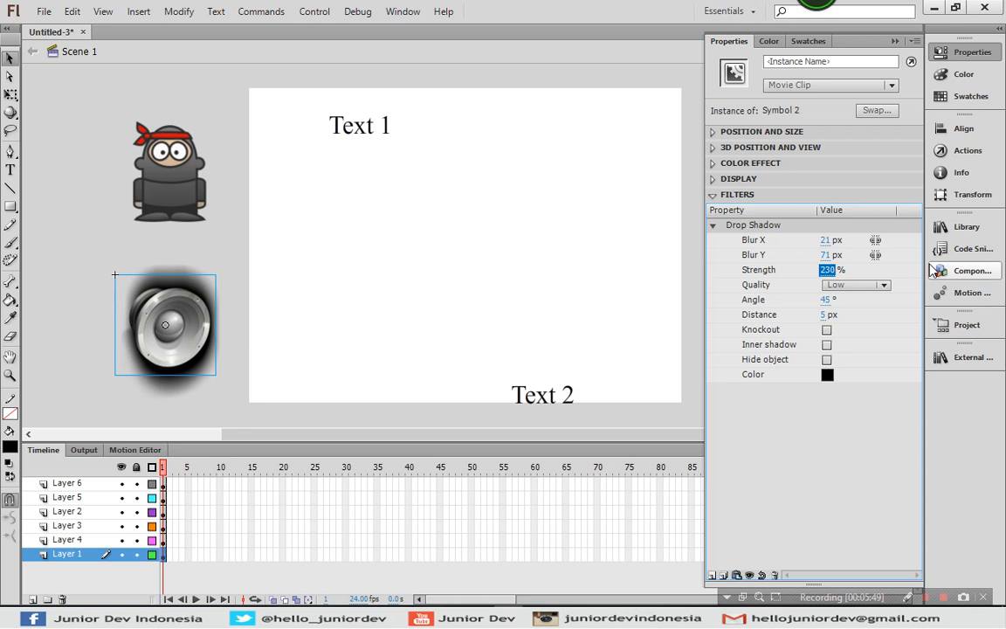
{"action": "left_click_drag", "start_coordinate": [828, 270], "coordinate": [790, 272]}
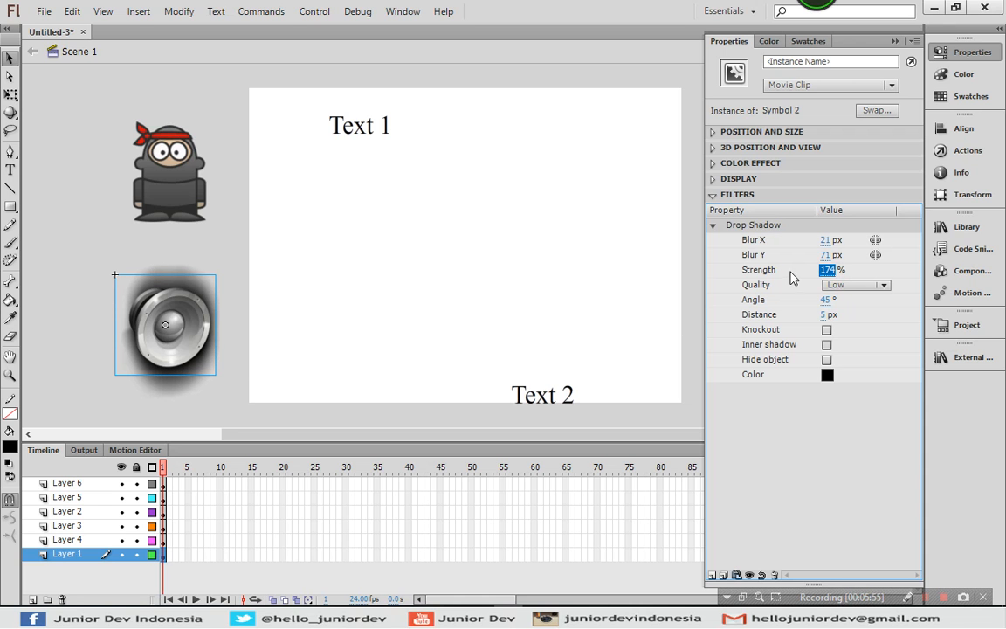
{"action": "left_click", "coordinate": [828, 270]}
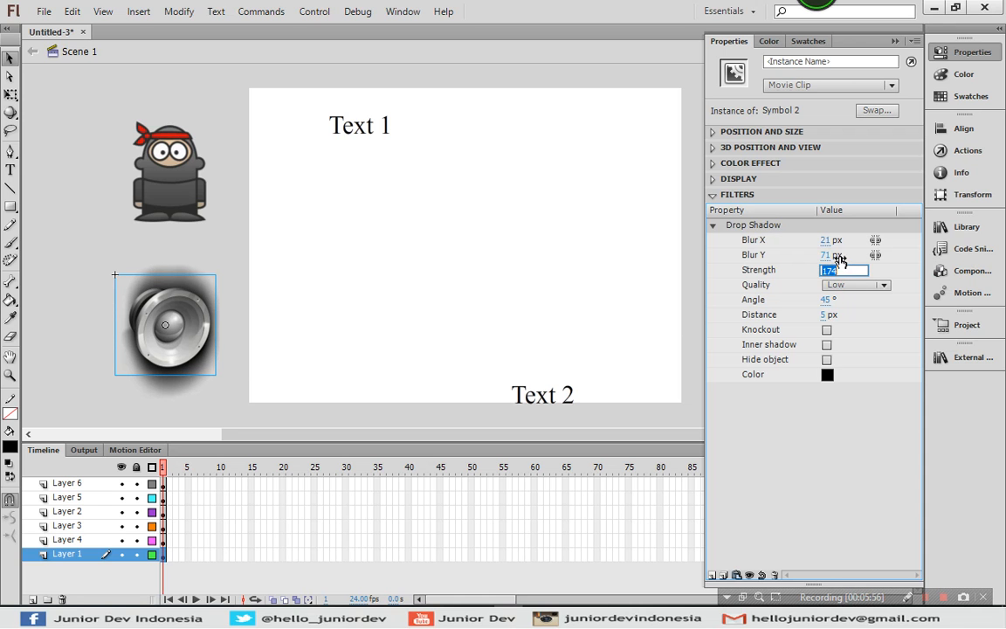
{"action": "left_click", "coordinate": [825, 254]}
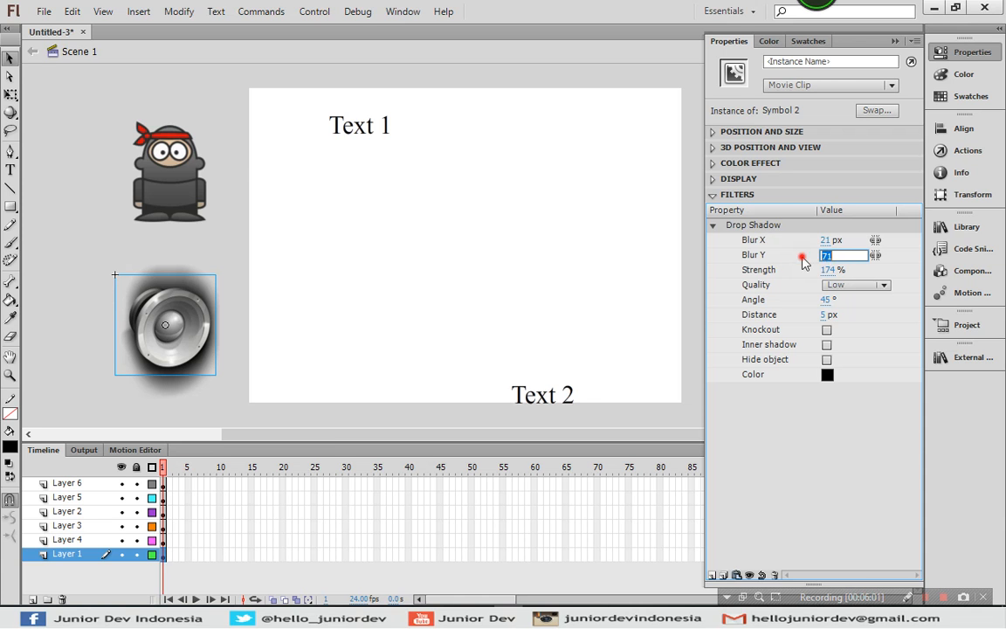
{"action": "left_click_drag", "start_coordinate": [825, 254], "coordinate": [799, 255]}
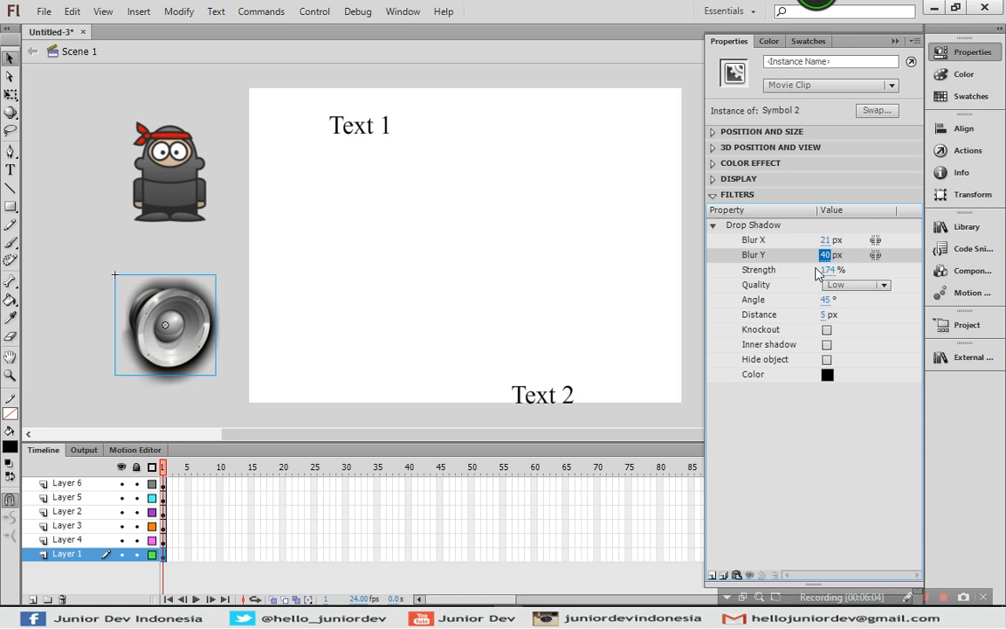
Step: Try Medium quality for the speaker's drop shadow and settle on High
{"action": "left_click", "coordinate": [763, 284]}
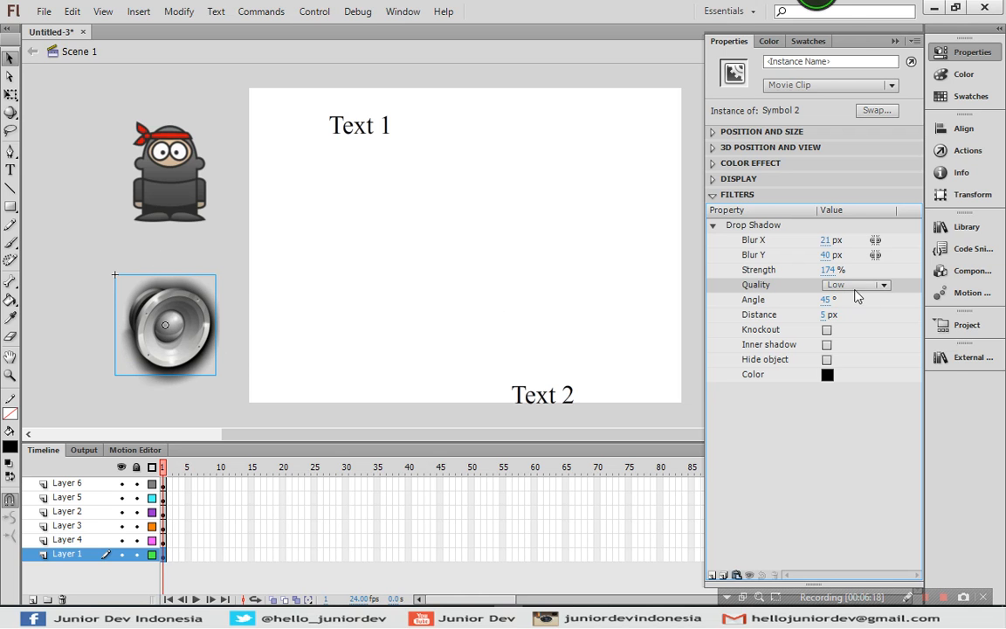
{"action": "left_click", "coordinate": [841, 291]}
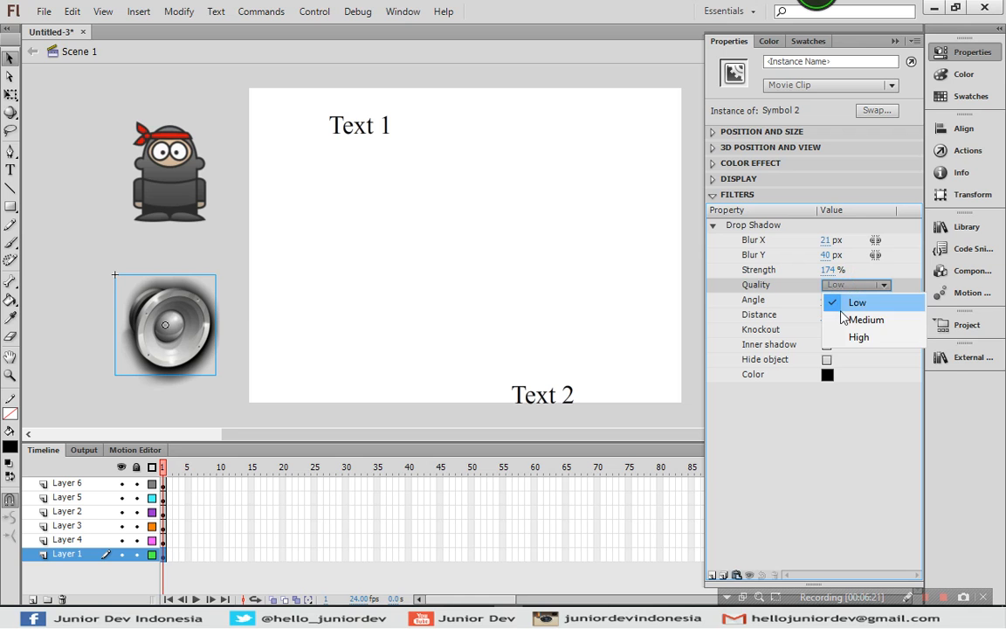
{"action": "left_click", "coordinate": [843, 321]}
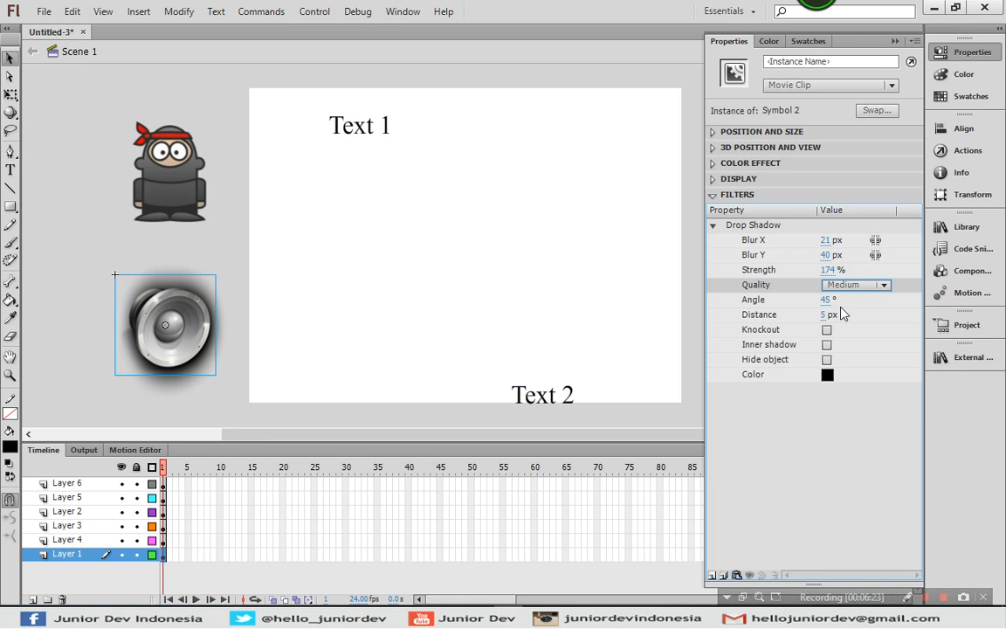
{"action": "left_click", "coordinate": [853, 291]}
{"action": "left_click", "coordinate": [847, 339]}
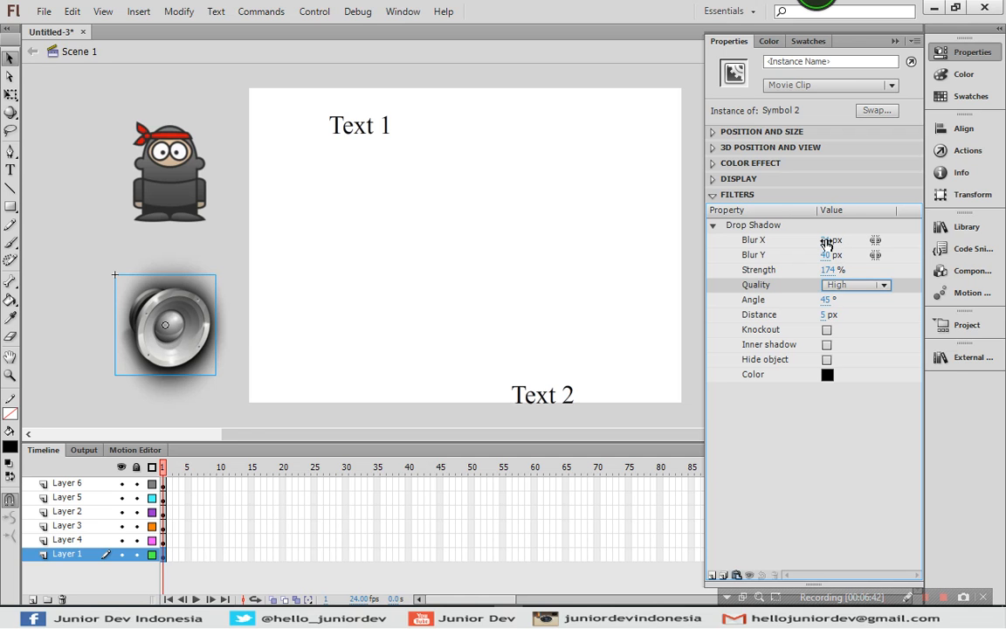
Step: Set the drop shadow's Blur Y to 21 px and link it with Blur X again
{"action": "left_click", "coordinate": [876, 255]}
{"action": "left_click", "coordinate": [826, 255]}
{"action": "type", "text": "21"}
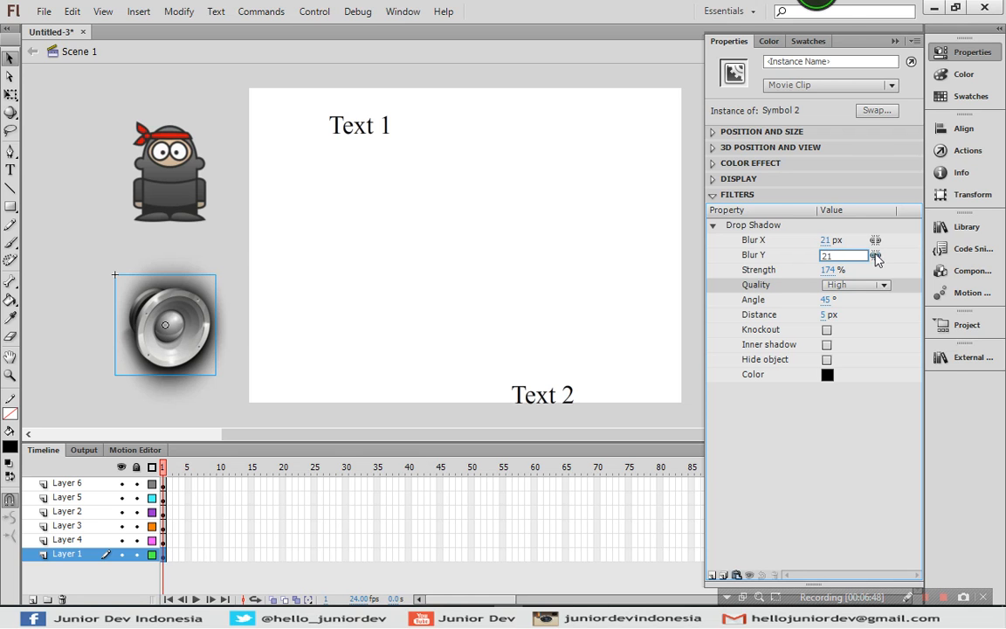
{"action": "left_click", "coordinate": [876, 257]}
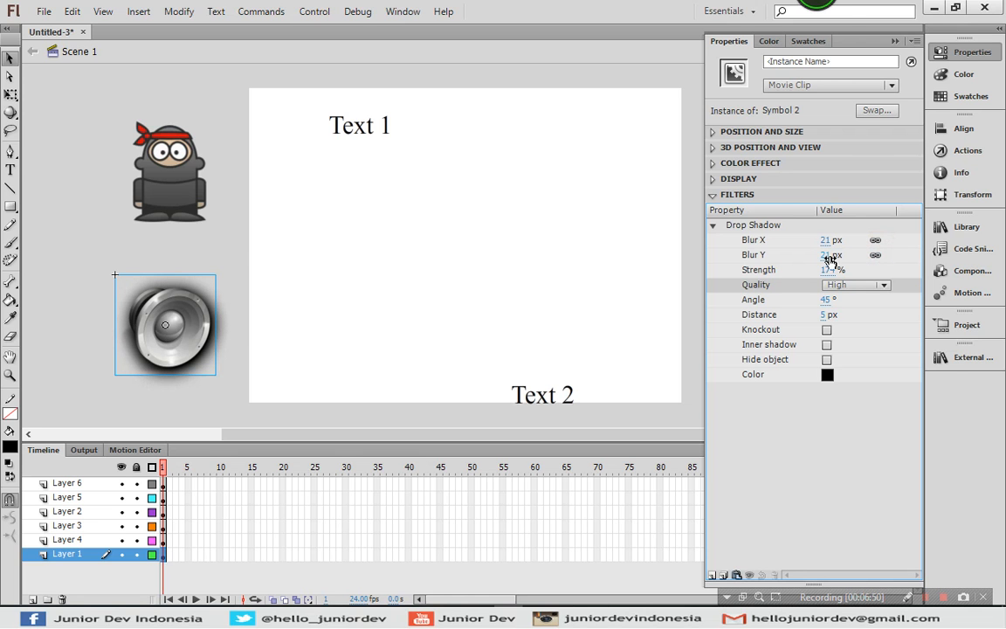
Step: Set the drop shadow's angle to 72° and raise it further to 88°
{"action": "left_click", "coordinate": [826, 299]}
{"action": "type", "text": "72"}
{"action": "key", "text": "Return"}
{"action": "left_click_drag", "start_coordinate": [852, 299], "coordinate": [861, 300]}
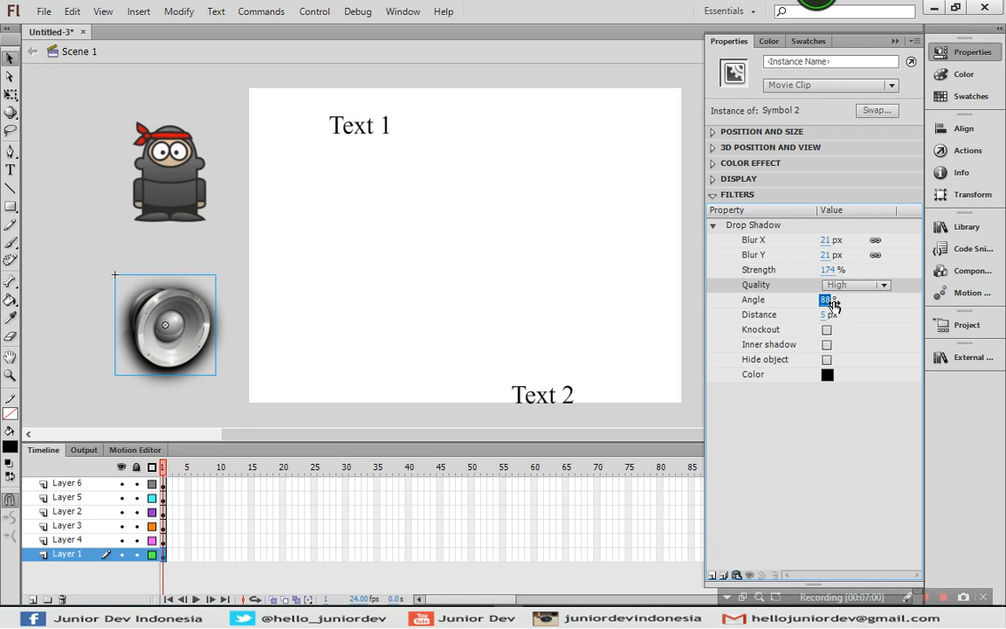
{"action": "left_click", "coordinate": [758, 303]}
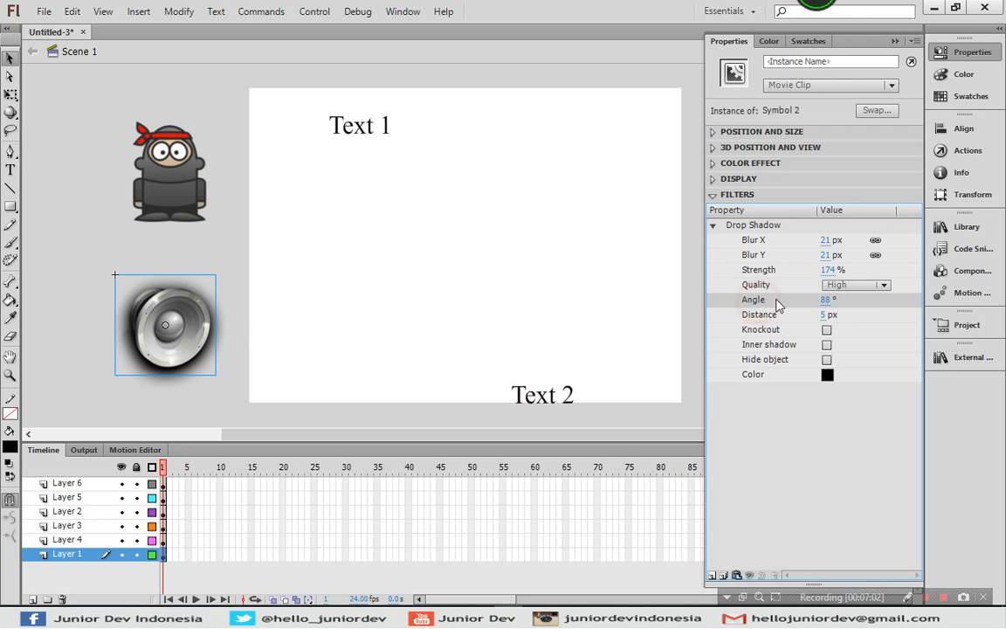
Step: Set the drop shadow's distance to 20 px and turn its angle through 305° to 360°
{"action": "left_click", "coordinate": [827, 317]}
{"action": "left_click_drag", "start_coordinate": [826, 314], "coordinate": [1002, 305]}
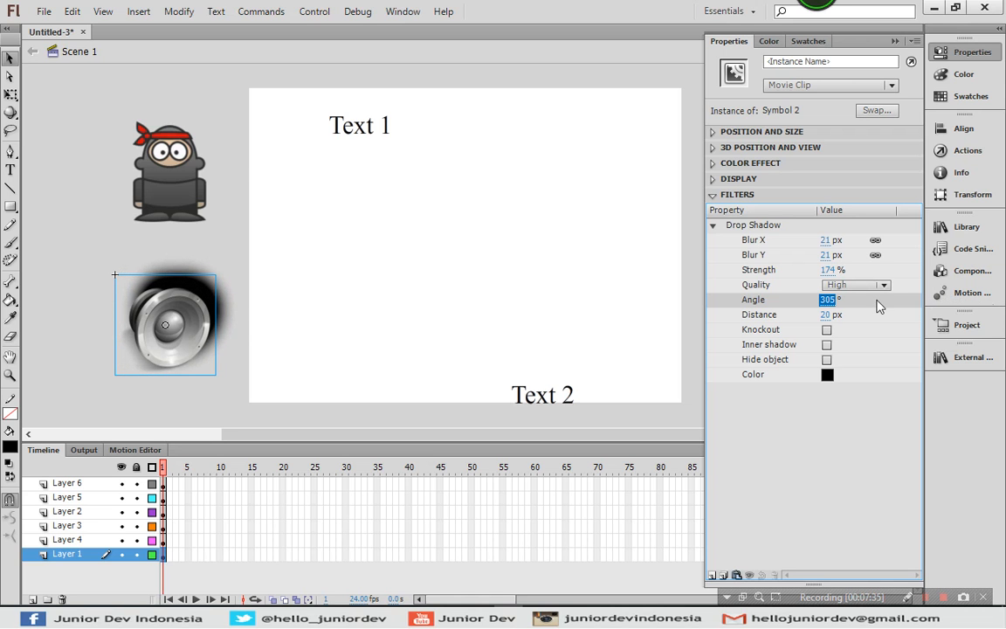
{"action": "left_click_drag", "start_coordinate": [835, 300], "coordinate": [899, 300]}
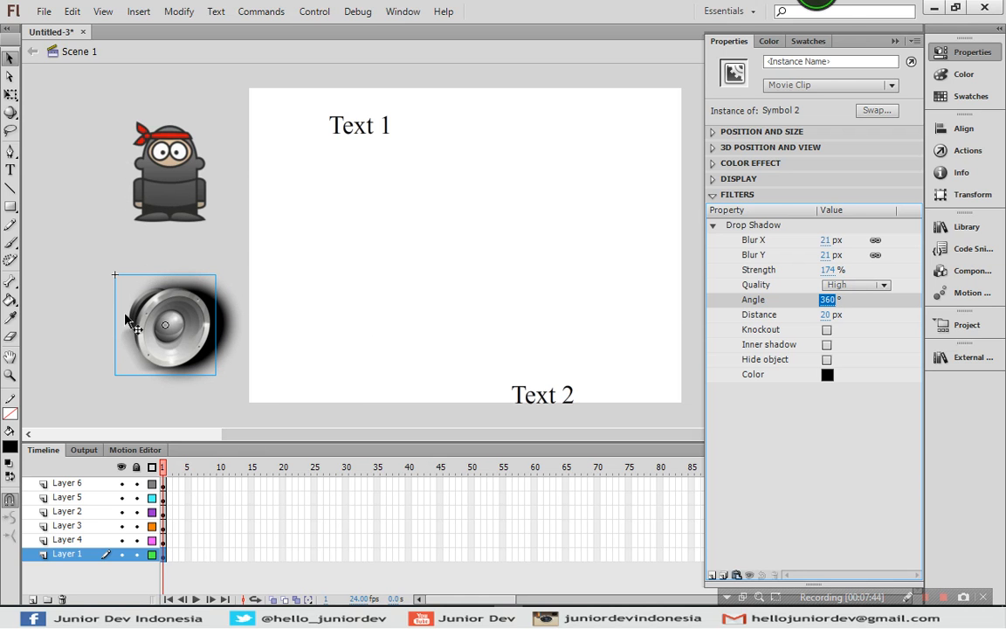
Step: Set the drop shadow's angle to 0°
{"action": "left_click", "coordinate": [827, 299]}
{"action": "left_click", "coordinate": [828, 301]}
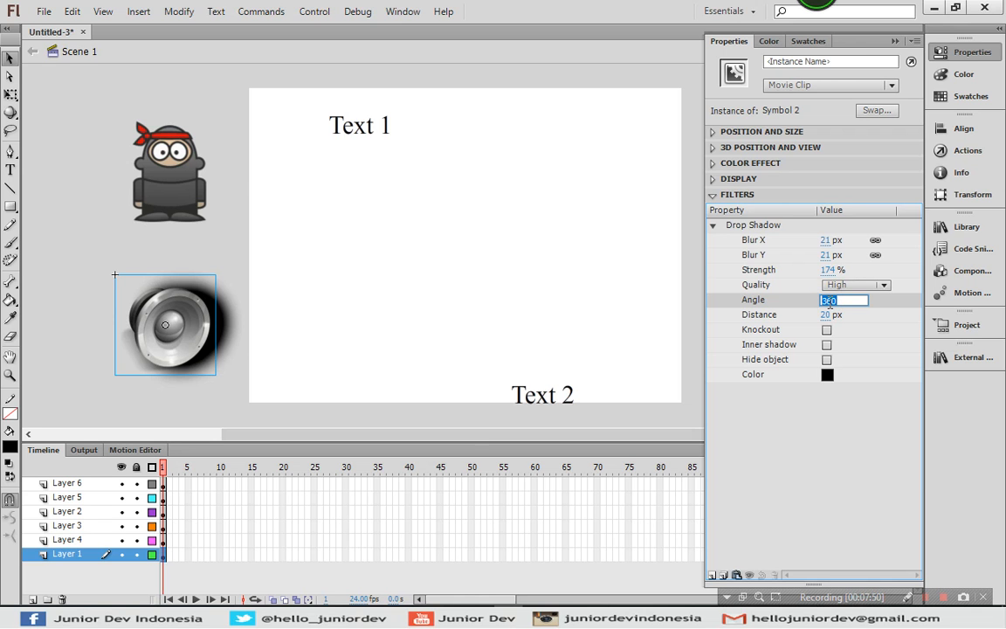
{"action": "type", "text": "0"}
{"action": "key", "text": "Return"}
Step: Set the drop shadow's angle to 45° and select its Knockout property without enabling it
{"action": "left_click", "coordinate": [825, 300]}
{"action": "type", "text": "45"}
{"action": "key", "text": "Return"}
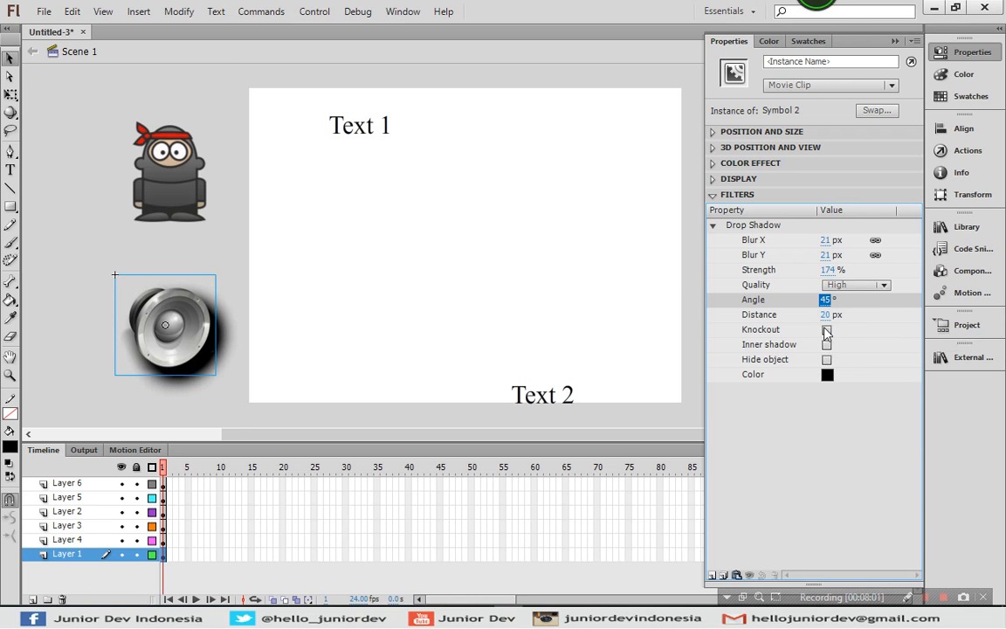
{"action": "left_click", "coordinate": [820, 330]}
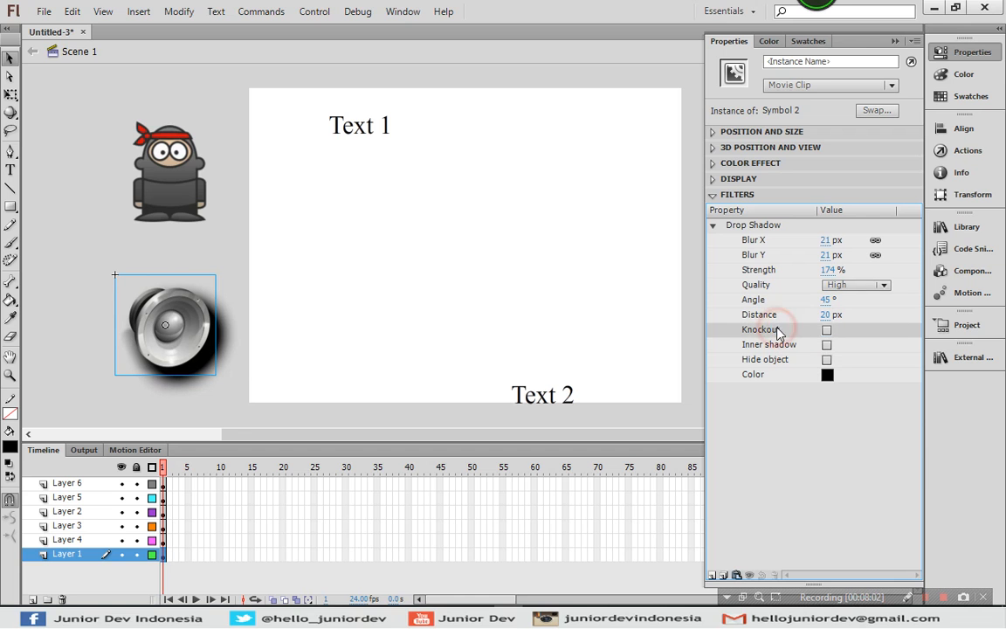
Step: Toggle the drop shadow's Knockout option on and off to compare its effect, leaving it disabled
{"action": "left_click", "coordinate": [826, 330]}
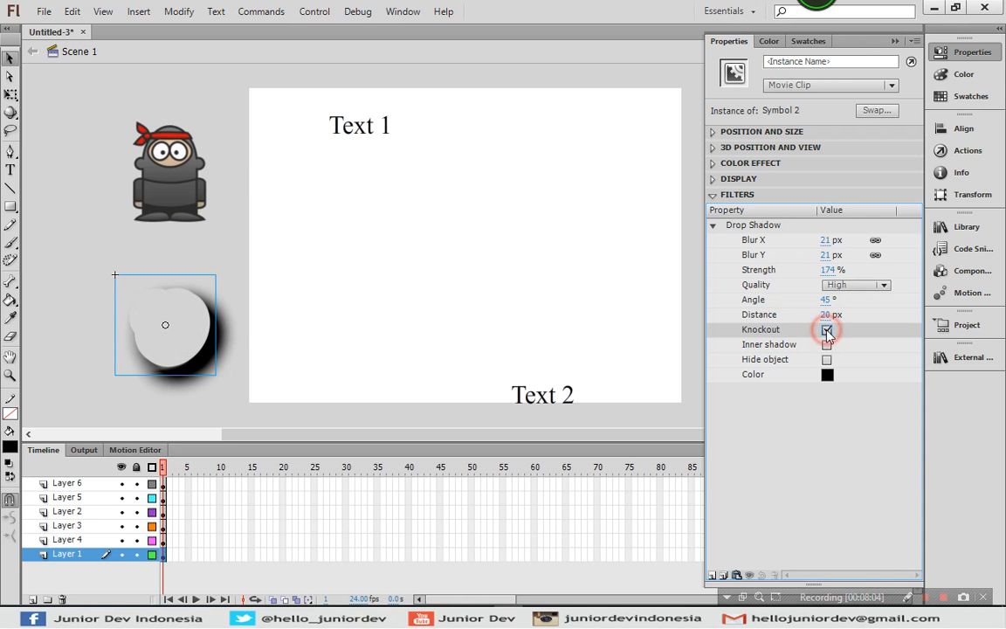
{"action": "left_click", "coordinate": [826, 330]}
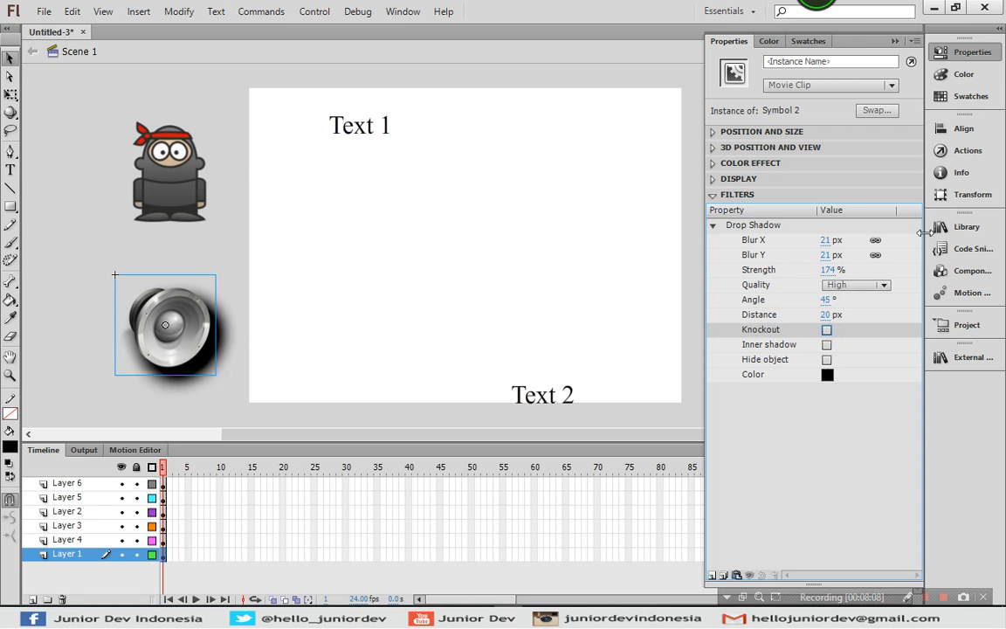
{"action": "left_click", "coordinate": [826, 331]}
{"action": "left_click", "coordinate": [827, 330]}
{"action": "left_click", "coordinate": [826, 331]}
{"action": "left_click", "coordinate": [826, 330]}
Step: Toggle the drop shadow's Inner shadow option on and off to compare its effect, leaving it disabled
{"action": "left_click", "coordinate": [827, 346]}
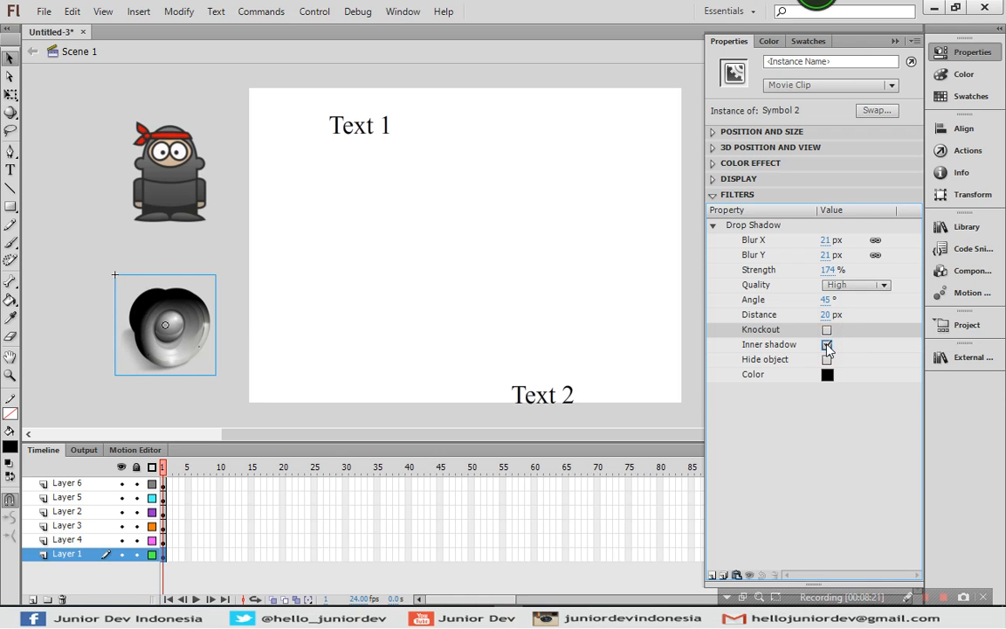
{"action": "left_click", "coordinate": [826, 346]}
{"action": "left_click", "coordinate": [826, 346]}
{"action": "left_click", "coordinate": [826, 346]}
{"action": "left_click", "coordinate": [826, 346]}
Step: Toggle the drop shadow's Hide object option on and off to compare its effect, leaving it disabled
{"action": "left_click", "coordinate": [826, 360]}
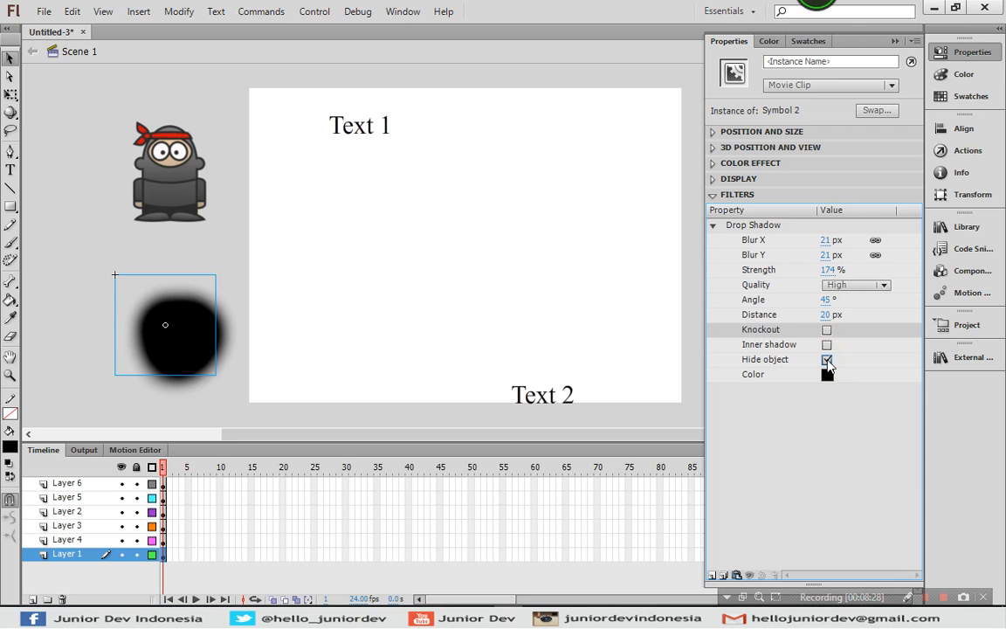
{"action": "left_click", "coordinate": [826, 360]}
{"action": "left_click", "coordinate": [827, 360]}
{"action": "left_click", "coordinate": [826, 360]}
{"action": "left_click", "coordinate": [827, 360]}
{"action": "left_click", "coordinate": [826, 360]}
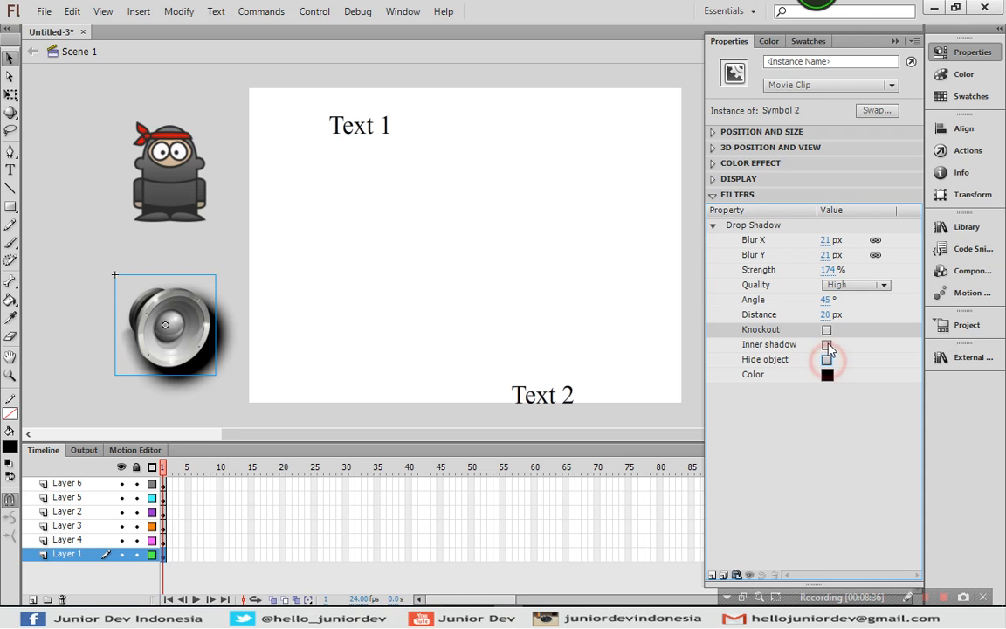
Step: Briefly enable Knockout and then Hide object on the drop shadow to compare them, disabling each again
{"action": "left_click", "coordinate": [826, 330]}
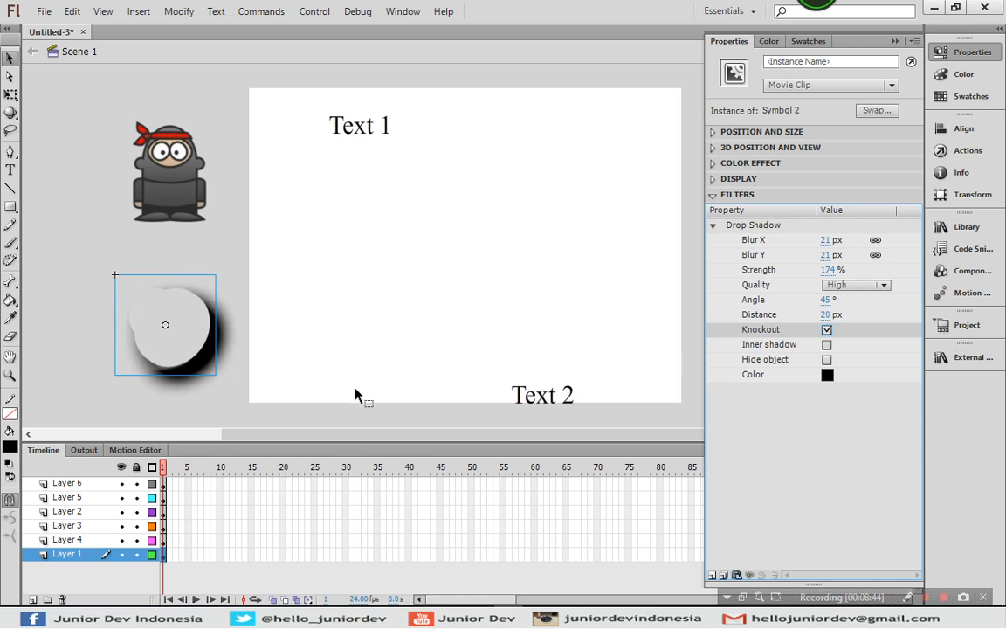
{"action": "left_click", "coordinate": [826, 329]}
{"action": "left_click", "coordinate": [826, 359]}
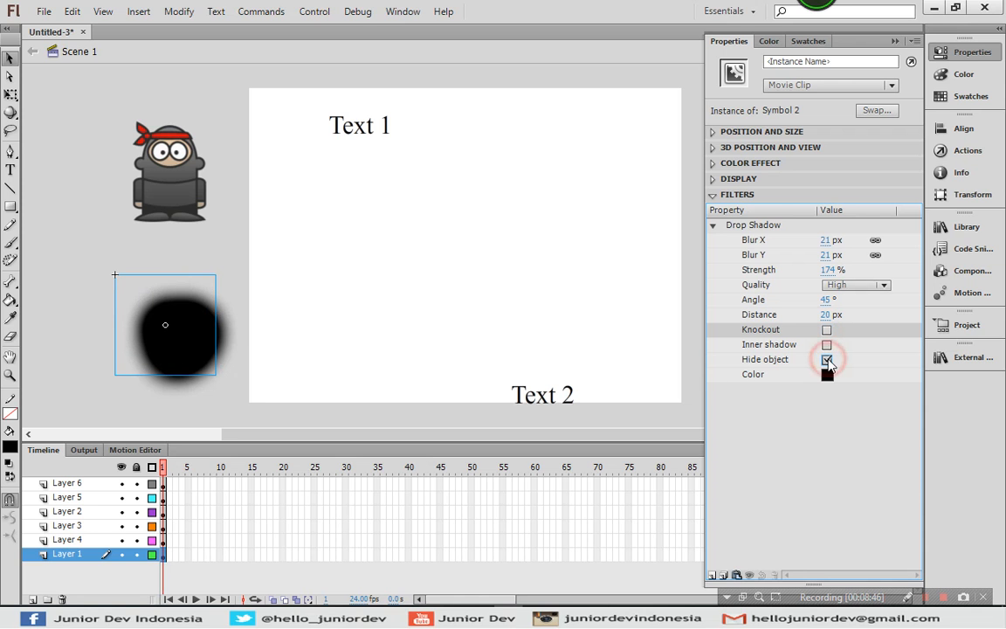
{"action": "left_click", "coordinate": [826, 359]}
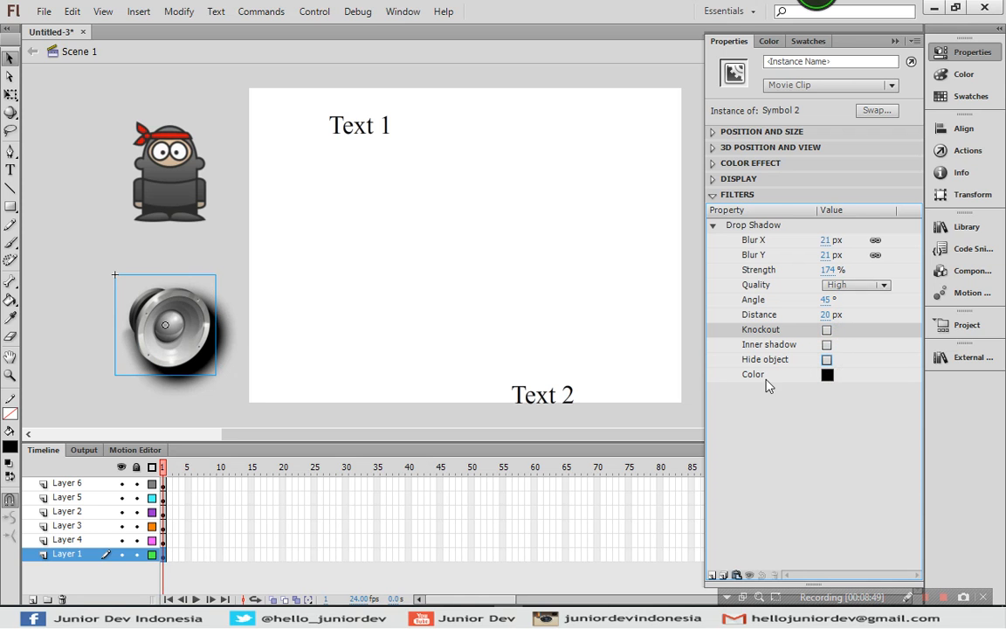
Step: Try teal and then blue #0033CC as the drop shadow's color
{"action": "left_click", "coordinate": [827, 376]}
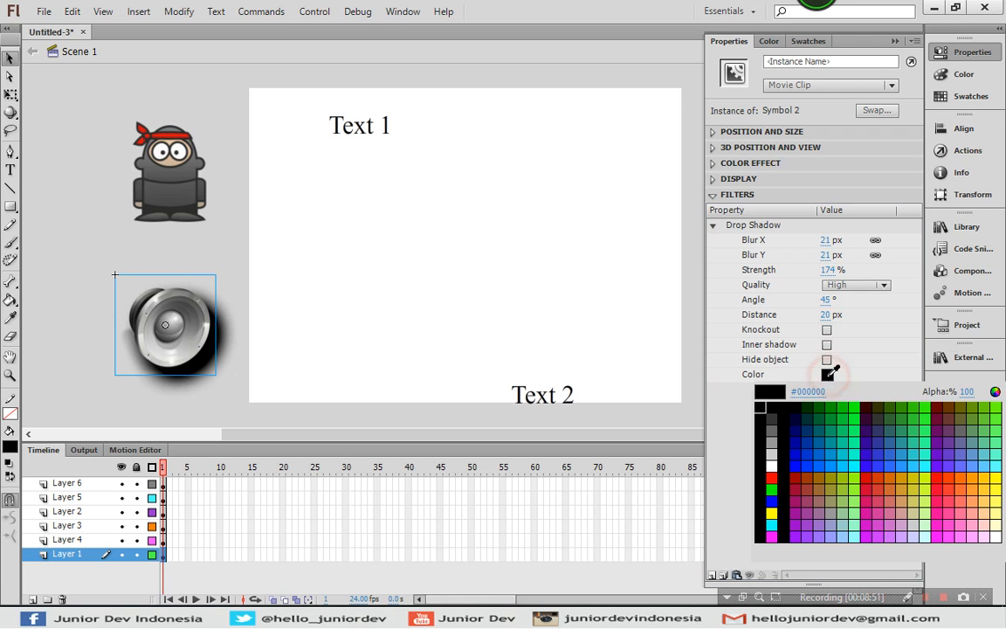
{"action": "left_click", "coordinate": [828, 450]}
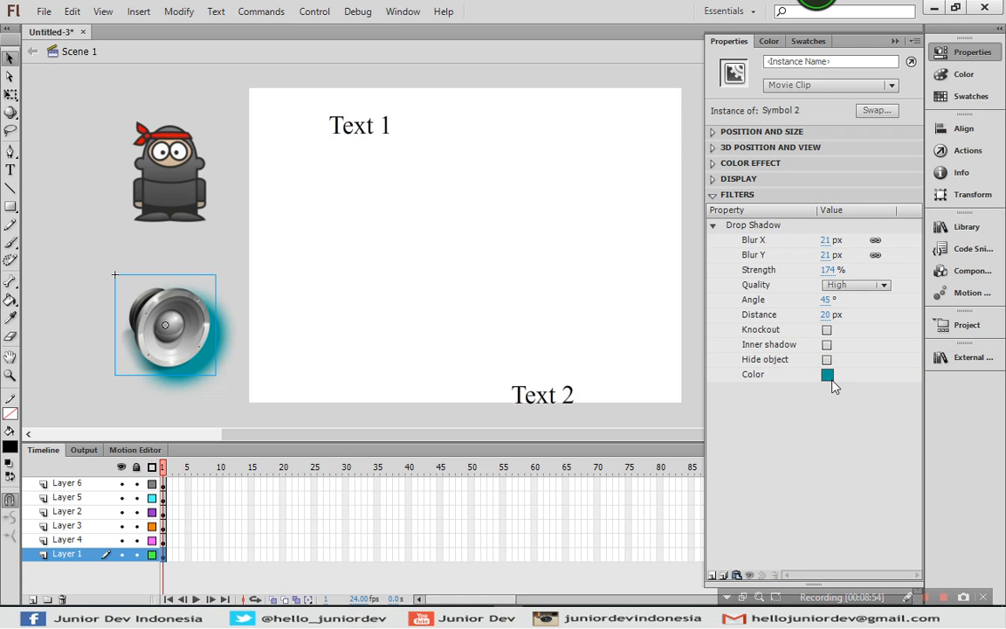
{"action": "left_click", "coordinate": [827, 375]}
{"action": "left_click", "coordinate": [811, 455]}
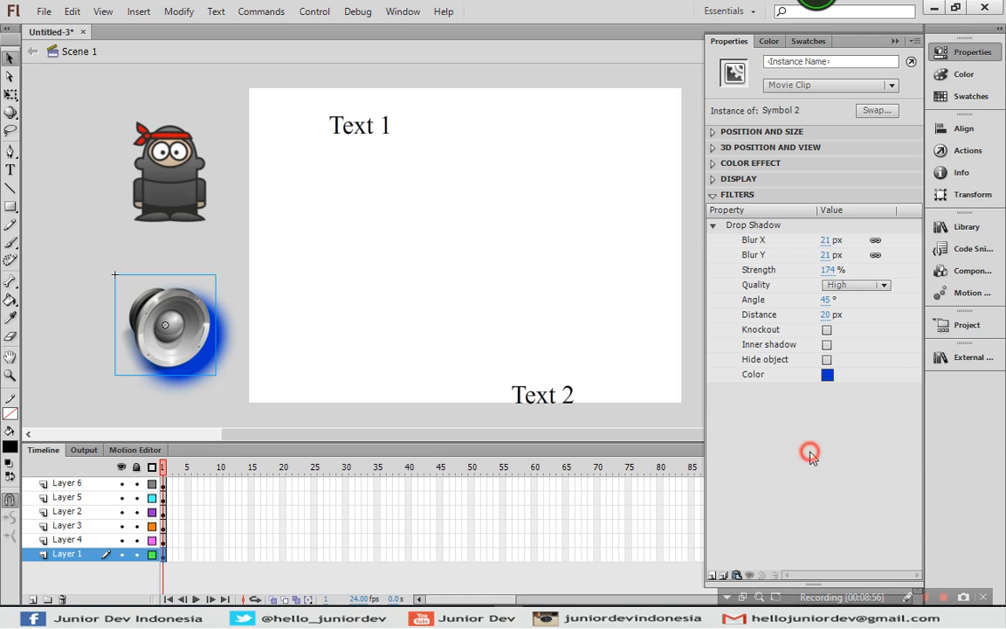
Step: Set the drop shadow's color to a muted dark purple and enable its Inner shadow option
{"action": "left_click", "coordinate": [827, 375]}
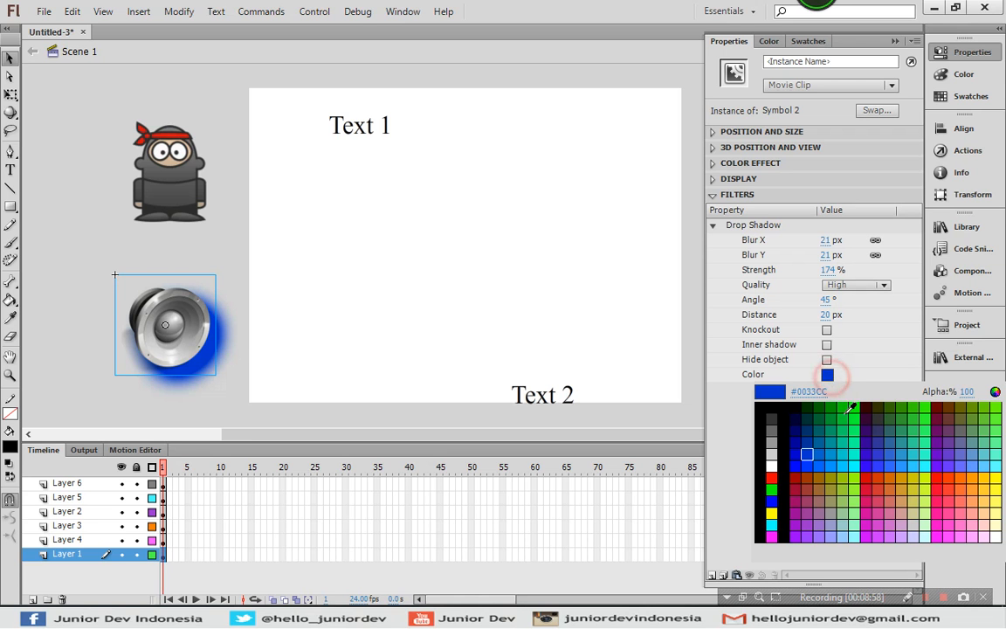
{"action": "left_click", "coordinate": [948, 437]}
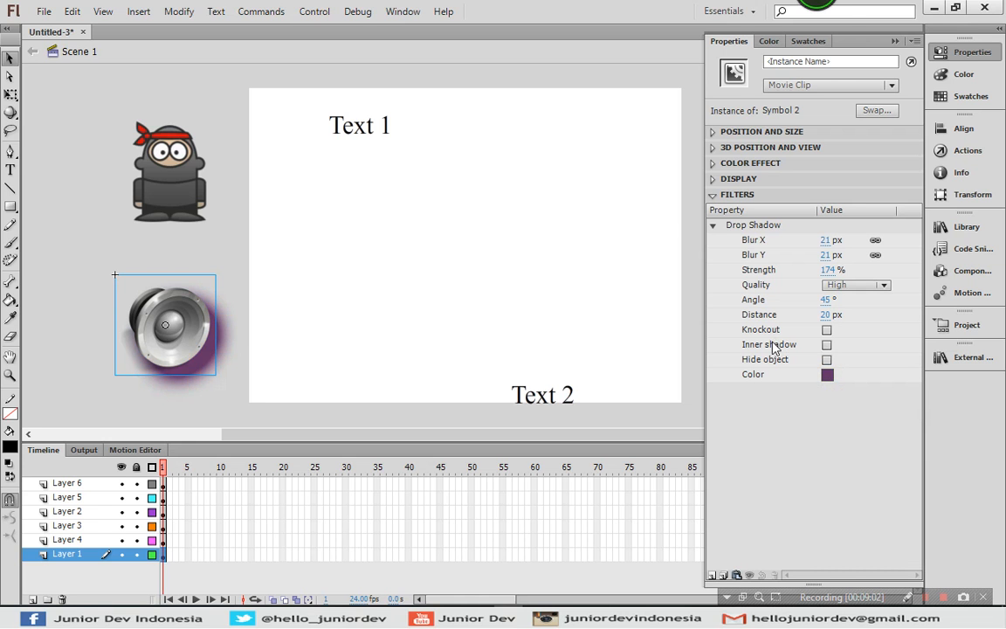
{"action": "left_click", "coordinate": [827, 345]}
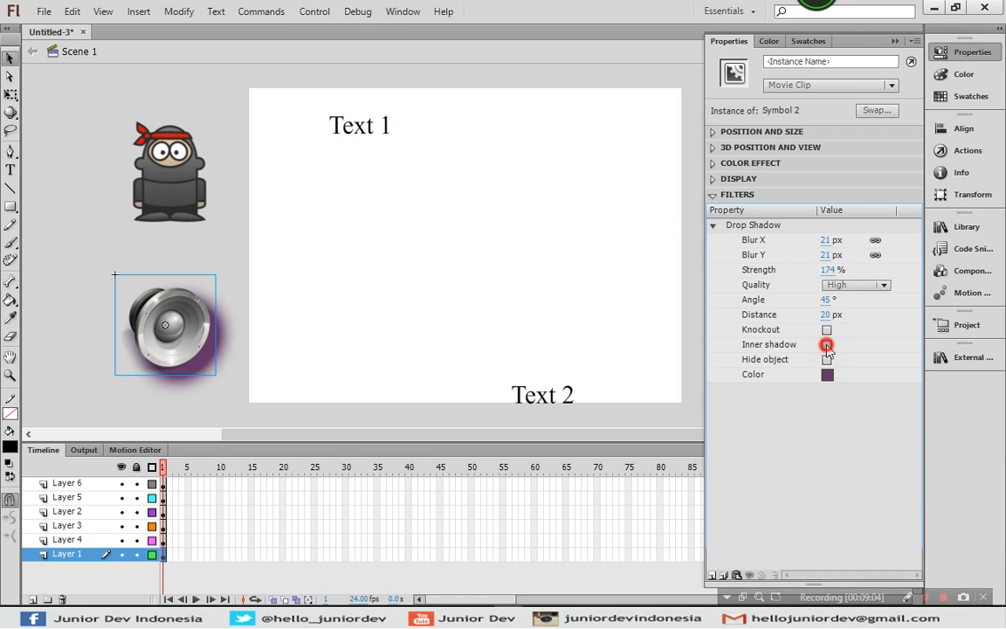
Step: Expand and collapse the Drop Shadow filter's settings several times, leaving them collapsed
{"action": "left_click", "coordinate": [714, 226]}
{"action": "left_click", "coordinate": [714, 226]}
{"action": "left_click", "coordinate": [713, 226]}
{"action": "left_click", "coordinate": [715, 230]}
{"action": "left_click", "coordinate": [716, 231]}
{"action": "left_click", "coordinate": [715, 231]}
{"action": "left_click", "coordinate": [715, 228]}
{"action": "left_click", "coordinate": [715, 228]}
{"action": "left_click", "coordinate": [716, 228]}
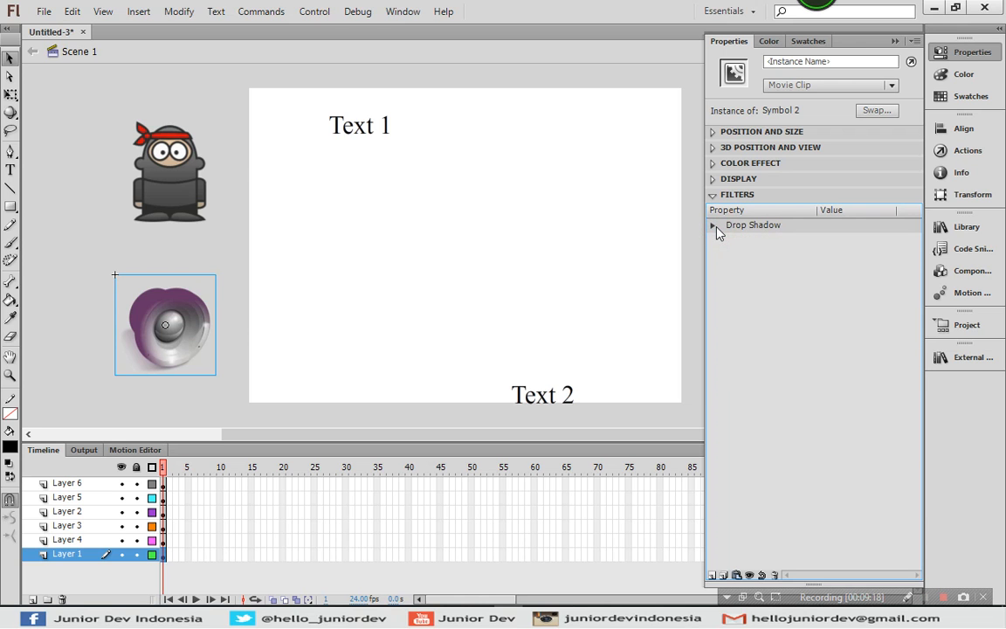
{"action": "left_click", "coordinate": [797, 301]}
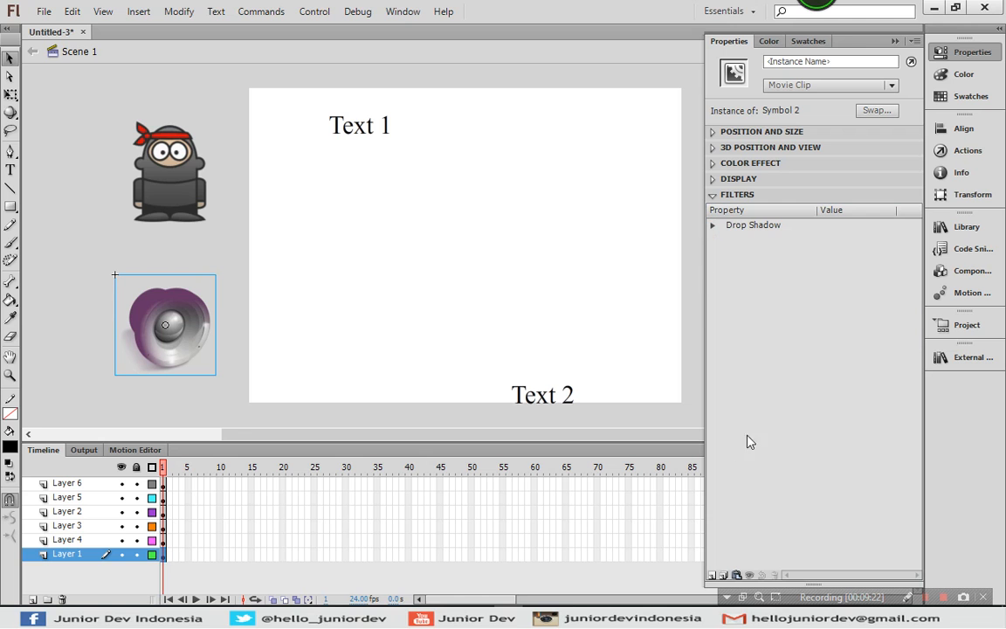
{"action": "left_click", "coordinate": [713, 226]}
{"action": "left_click", "coordinate": [712, 226]}
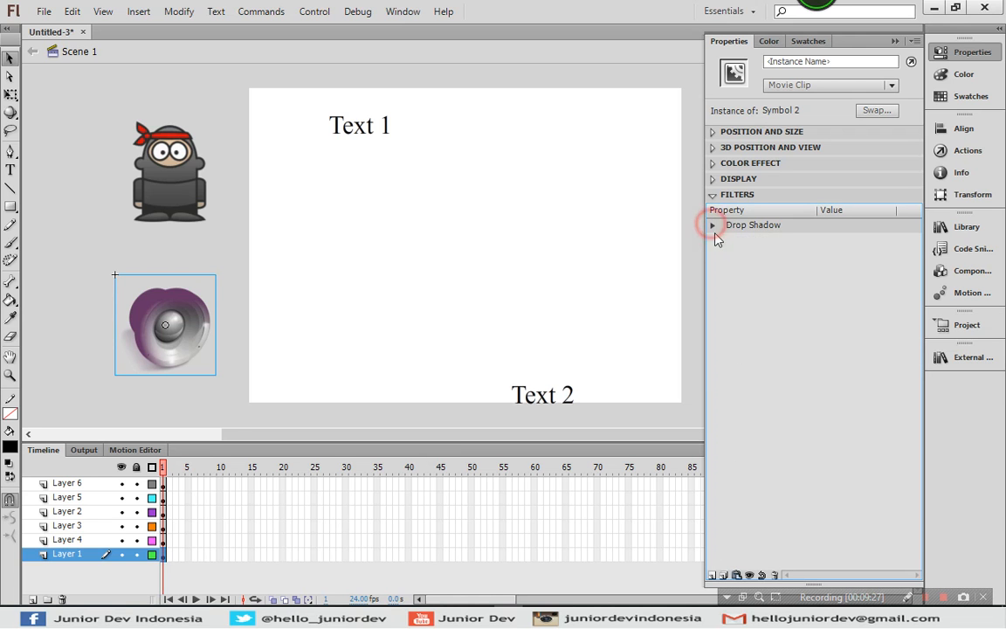
Step: Add a Blur filter to the speaker movie clip
{"action": "left_click", "coordinate": [713, 574]}
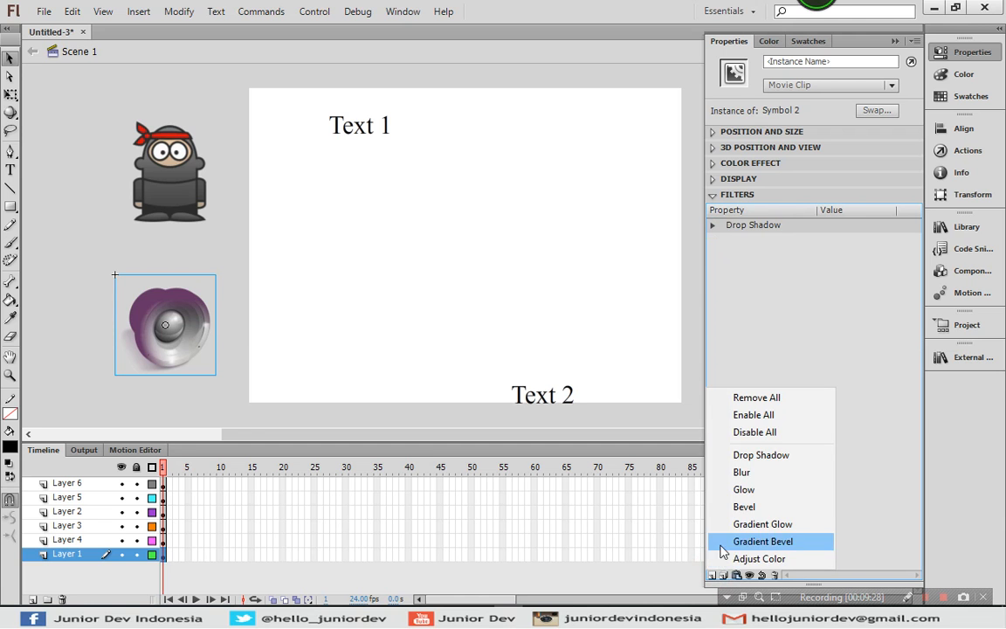
{"action": "left_click", "coordinate": [742, 472]}
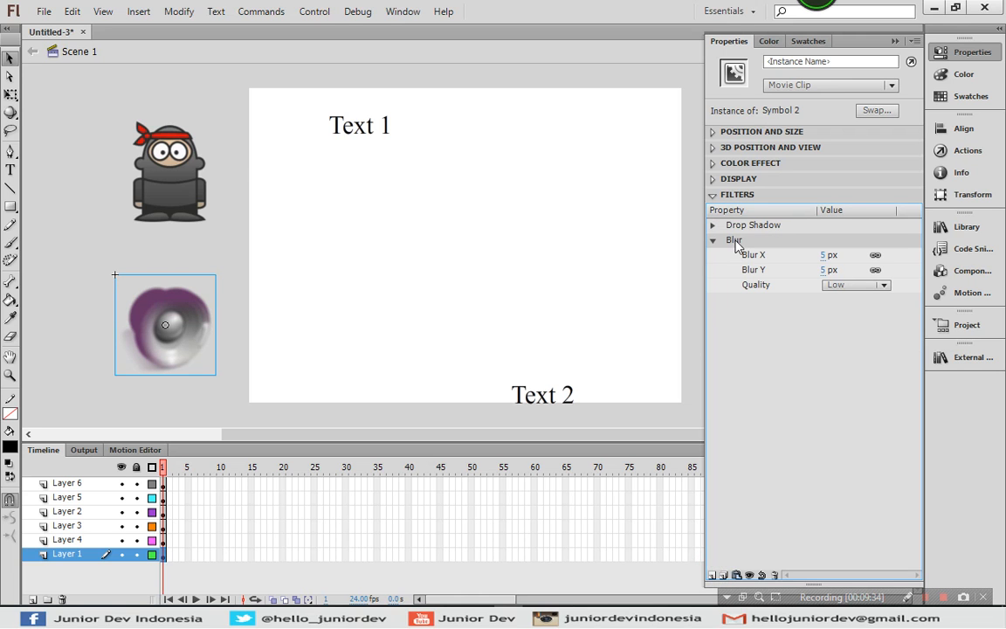
{"action": "left_click", "coordinate": [751, 340]}
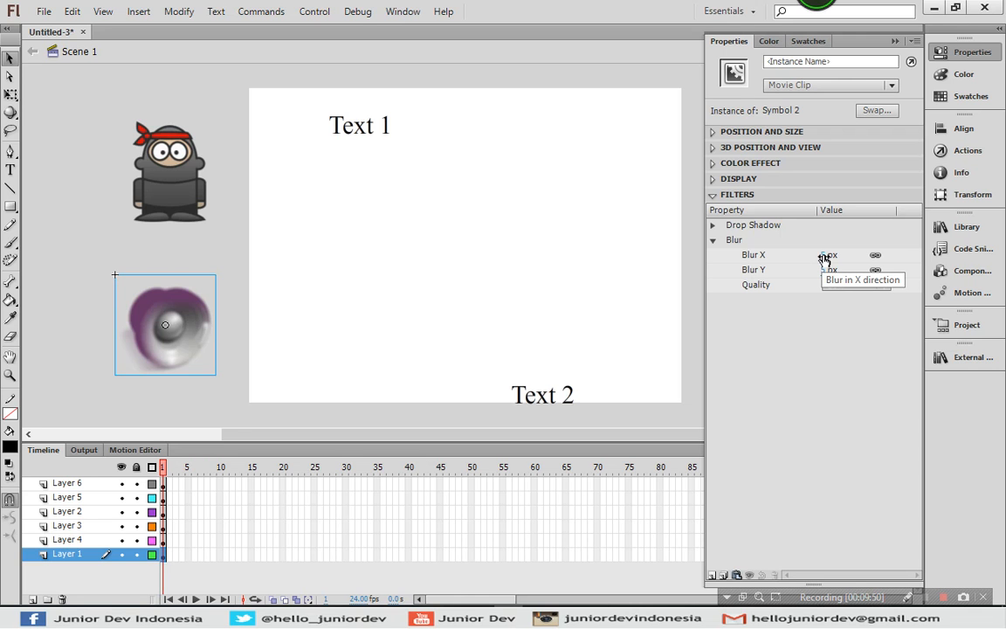
Step: Raise the Blur filter's linked Blur X and Blur Y to 23 px and reduce them to 3 px
{"action": "left_click_drag", "start_coordinate": [824, 257], "coordinate": [838, 255]}
{"action": "key", "text": "alt"}
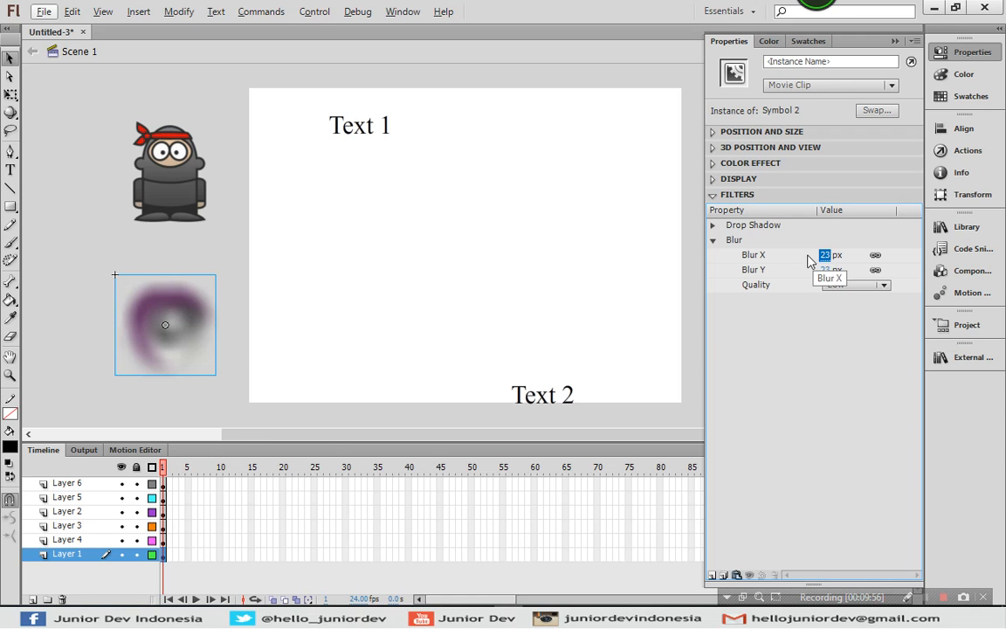
{"action": "left_click", "coordinate": [827, 255]}
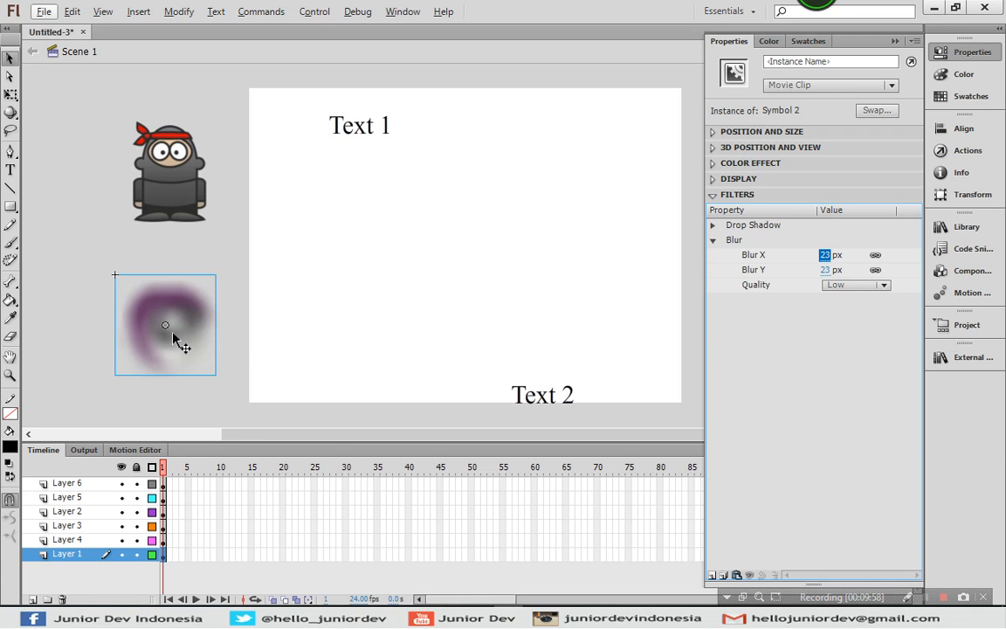
{"action": "type", "text": "9"}
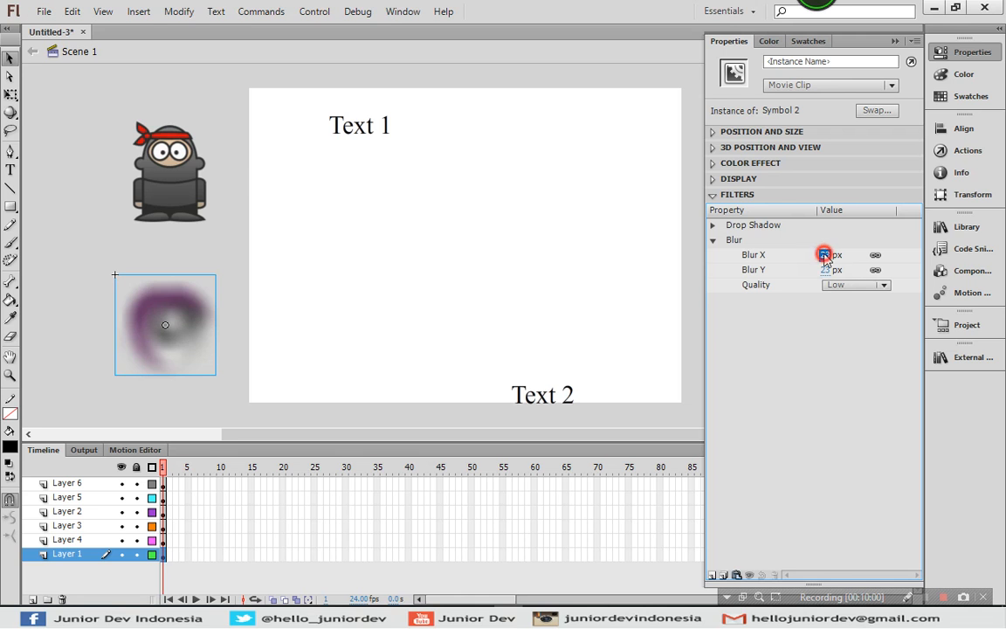
{"action": "key", "text": "Return"}
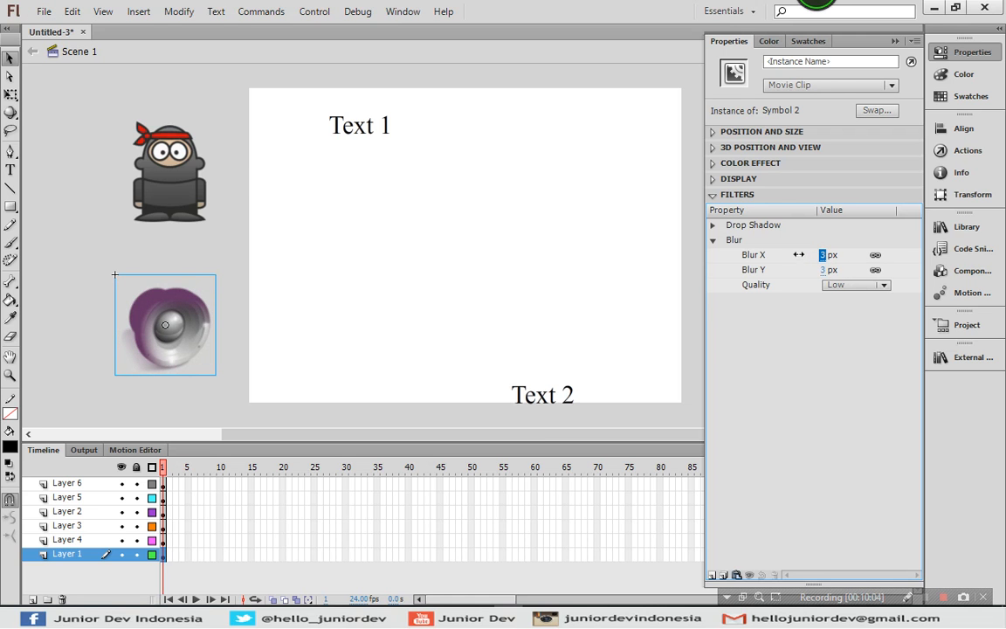
Step: Set the Blur filter's Blur X and Blur Y to 47 px and its quality to Medium and then High
{"action": "left_click_drag", "start_coordinate": [798, 254], "coordinate": [824, 255]}
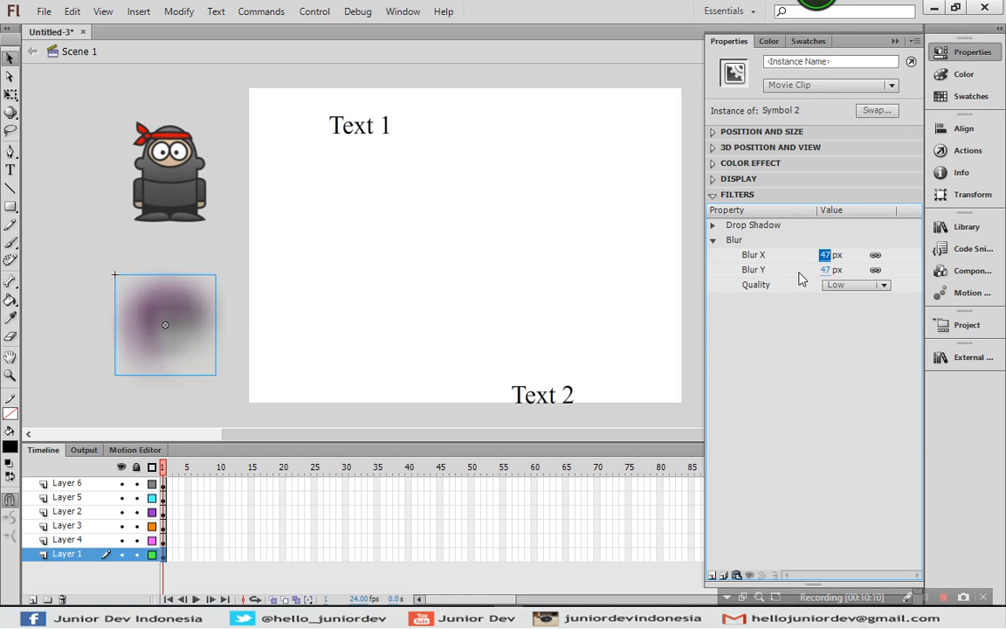
{"action": "left_click", "coordinate": [855, 288]}
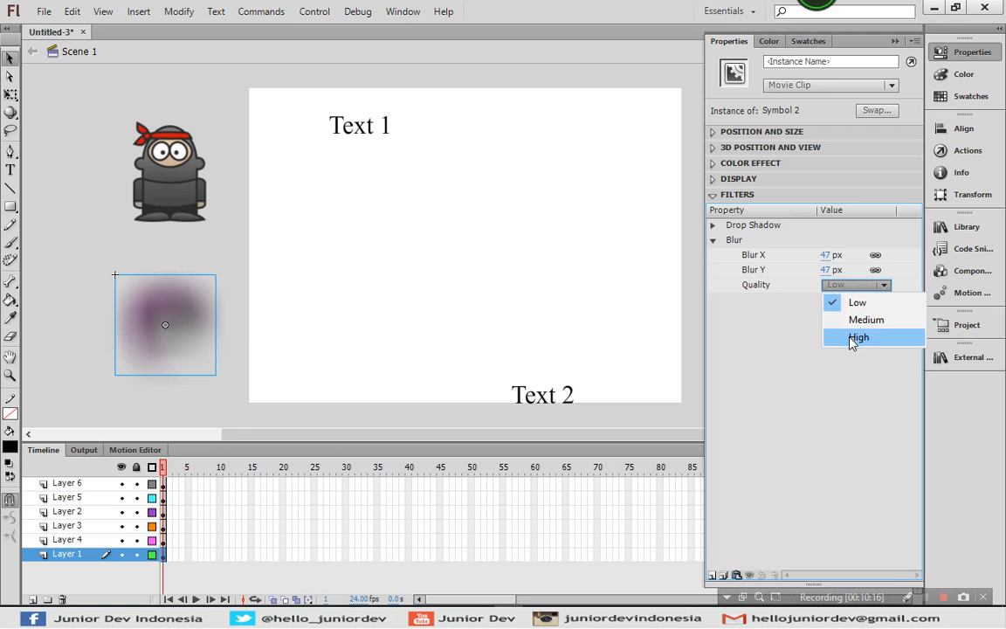
{"action": "left_click", "coordinate": [856, 321]}
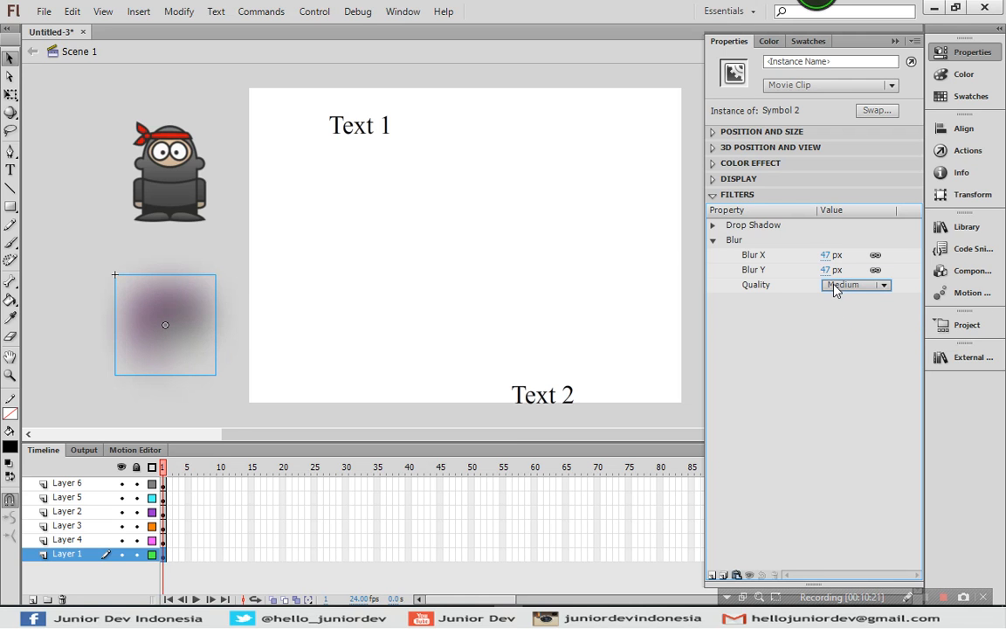
{"action": "left_click", "coordinate": [874, 287]}
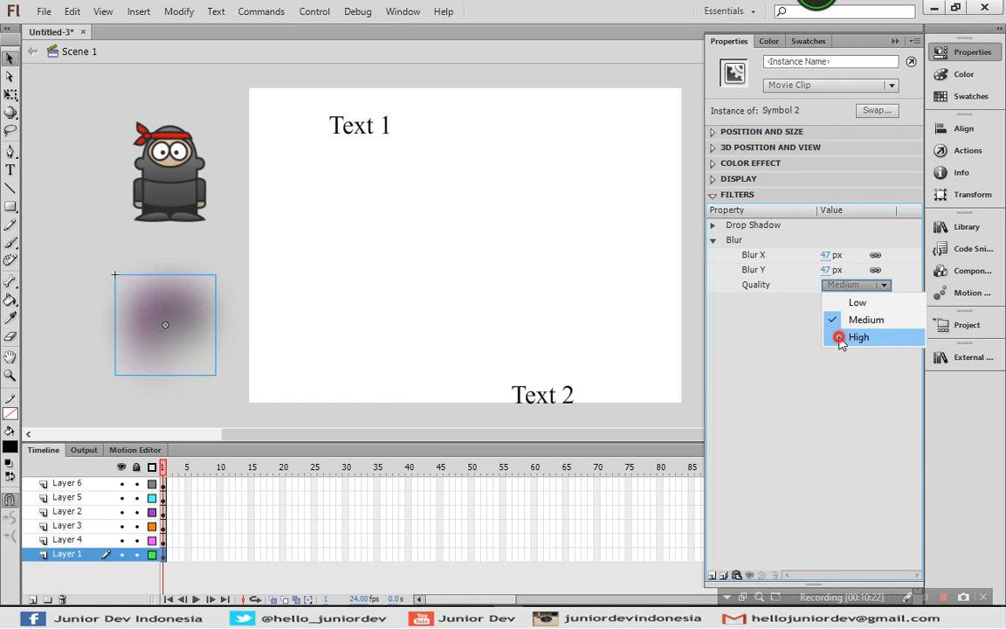
{"action": "left_click", "coordinate": [840, 336]}
Step: Reduce the Blur filter's Blur X and Blur Y to 7 px and further to 4 px
{"action": "left_click", "coordinate": [828, 255]}
{"action": "type", "text": "25"}
{"action": "key", "text": "Return"}
{"action": "left_click_drag", "start_coordinate": [807, 254], "coordinate": [795, 254]}
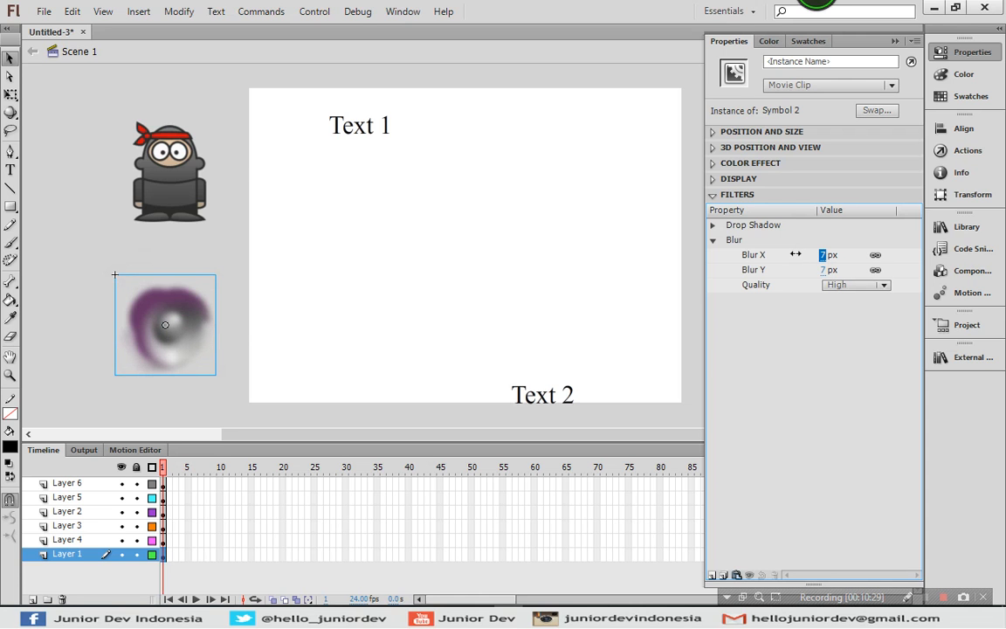
{"action": "left_click", "coordinate": [771, 313]}
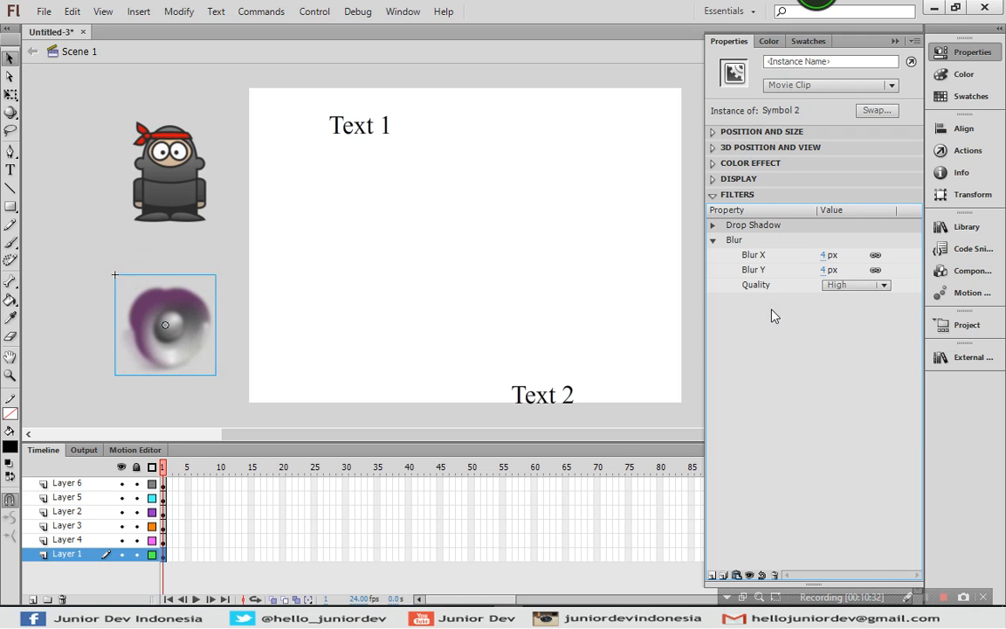
Step: Collapse the Blur filter's settings and add a Glow filter to the speaker movie clip
{"action": "left_click", "coordinate": [713, 241]}
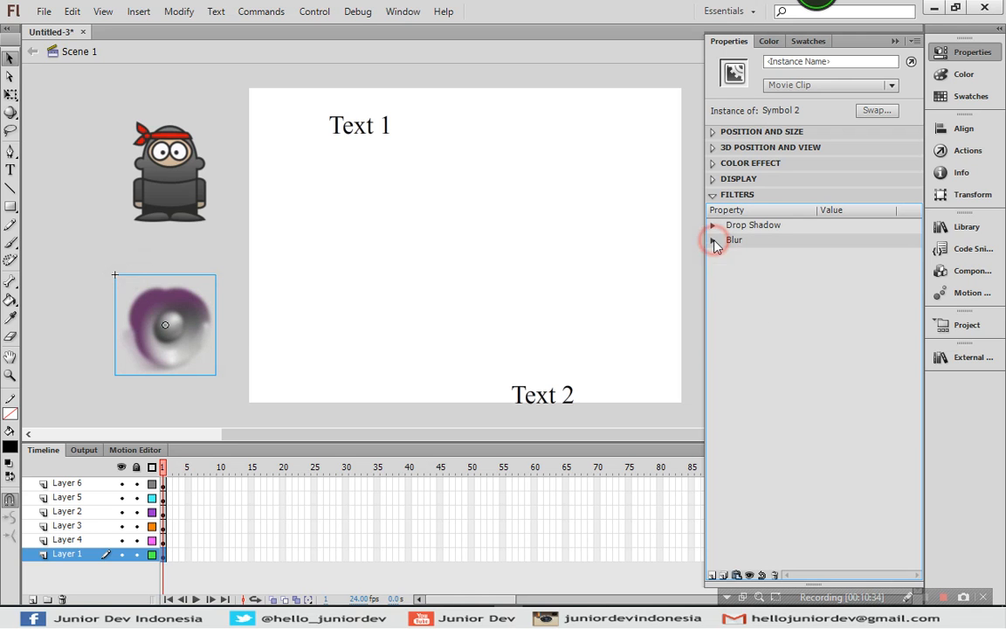
{"action": "left_click", "coordinate": [715, 575]}
{"action": "left_click", "coordinate": [752, 488]}
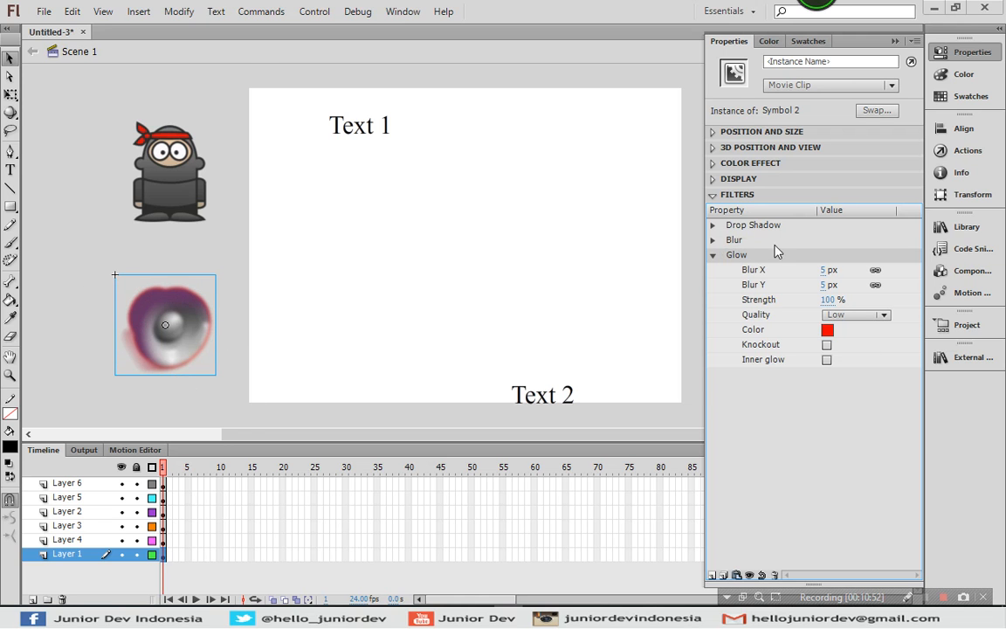
Step: Expand the Blur filter's settings and set its Blur X and Blur Y to 0 px
{"action": "left_click", "coordinate": [713, 240]}
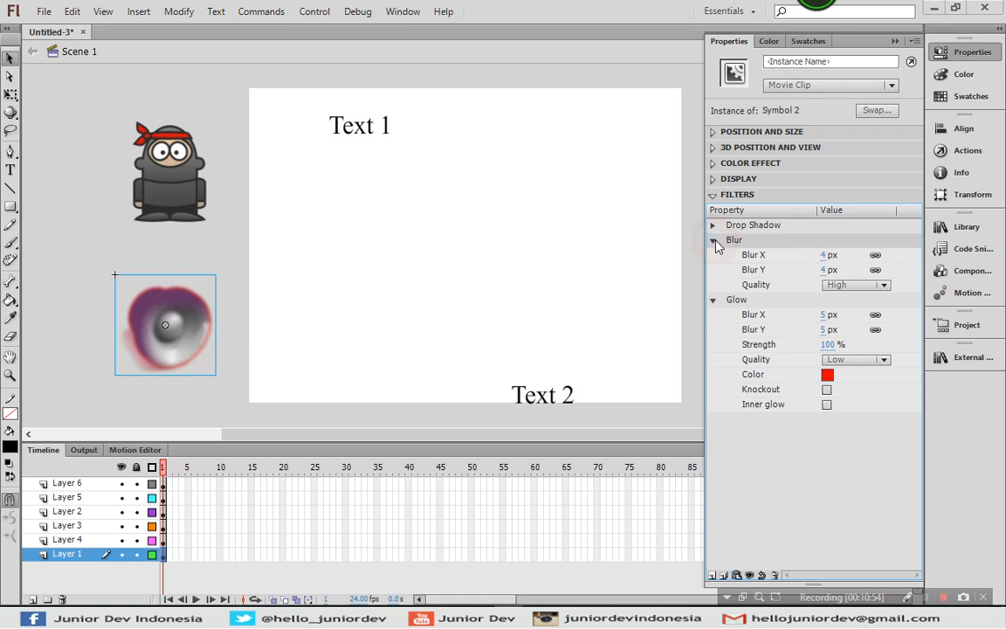
{"action": "left_click", "coordinate": [824, 256]}
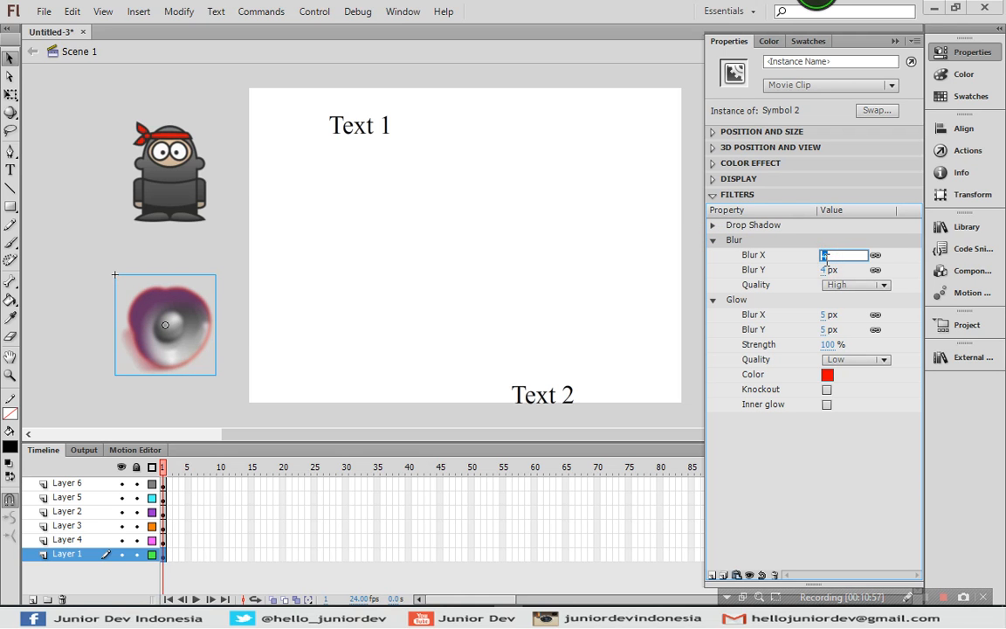
{"action": "key", "text": "Return"}
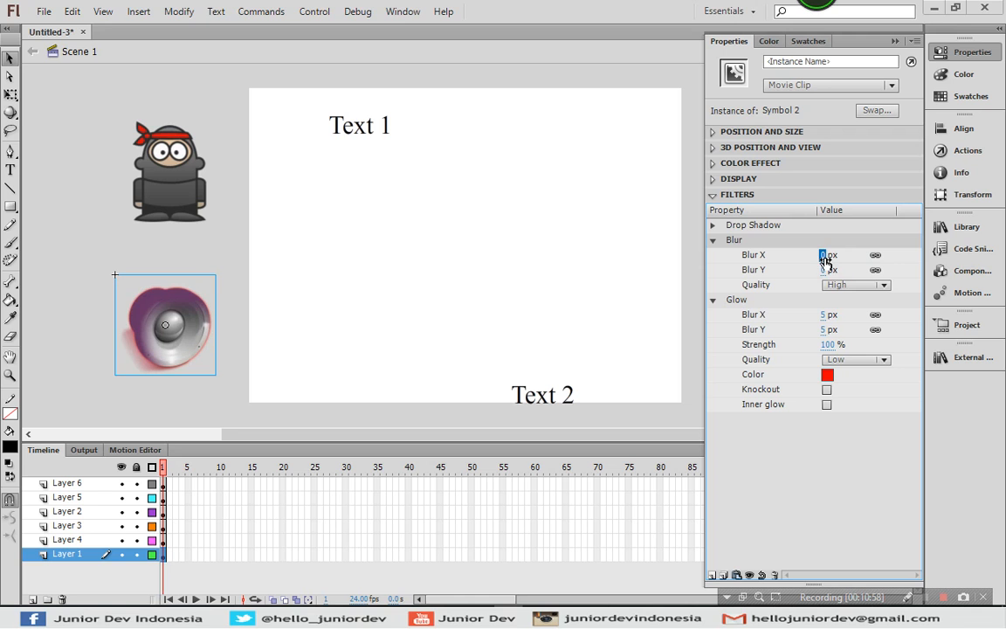
Step: Set the Glow filter's Blur X and Blur Y to 20 px, strength to 126%, quality to High and color to yellow-green
{"action": "left_click", "coordinate": [713, 240]}
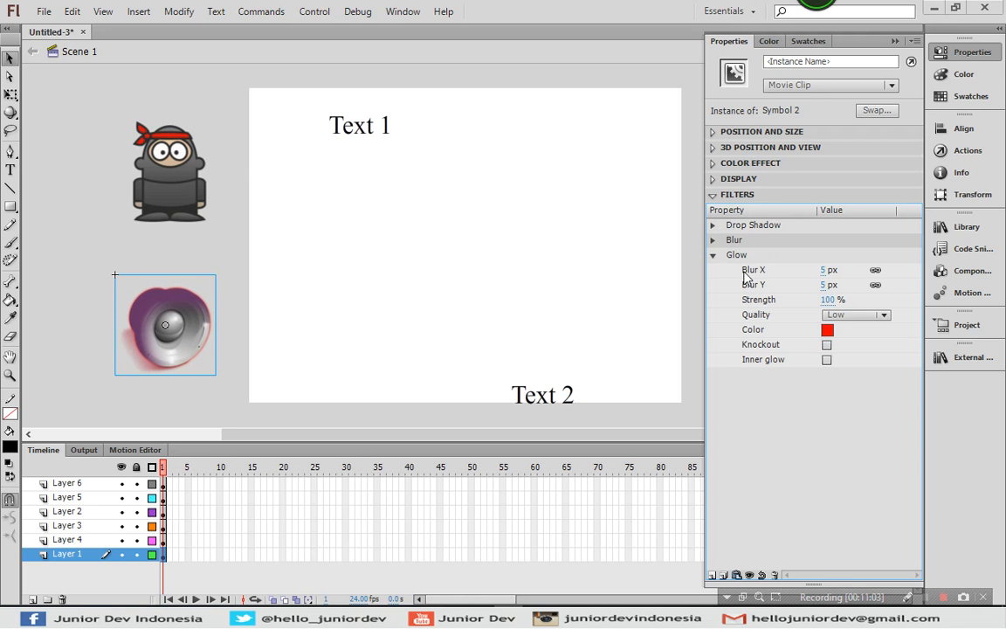
{"action": "left_click_drag", "start_coordinate": [825, 271], "coordinate": [837, 270]}
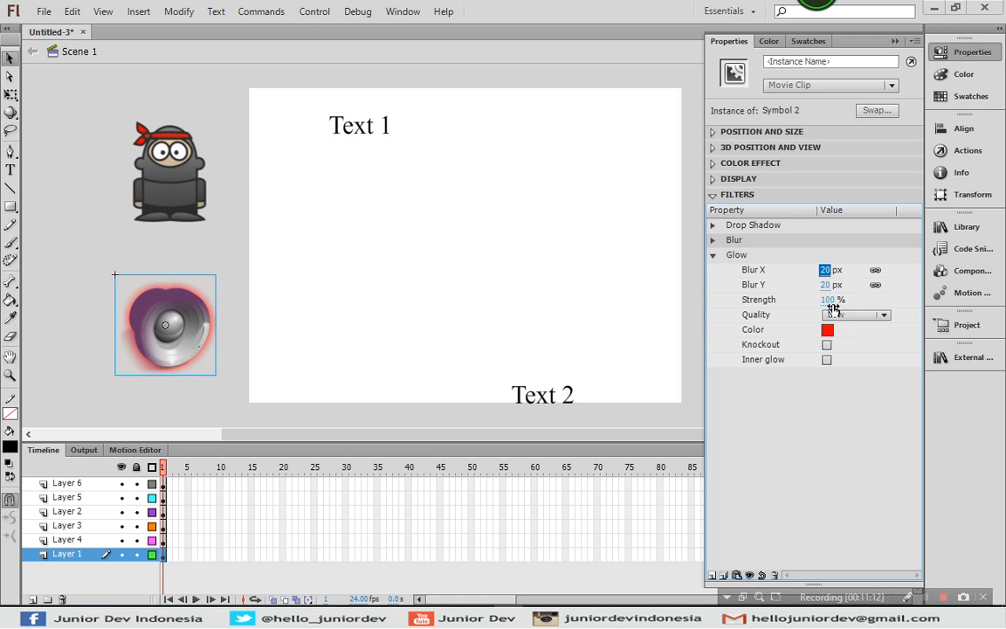
{"action": "left_click", "coordinate": [831, 300]}
{"action": "type", "text": "126"}
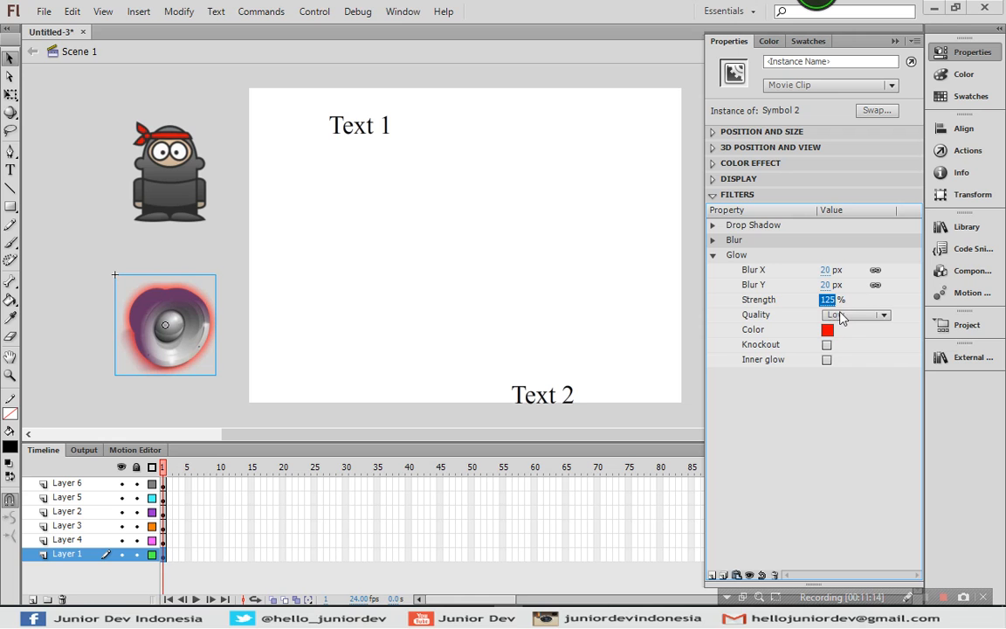
{"action": "left_click", "coordinate": [855, 315]}
{"action": "left_click", "coordinate": [854, 367]}
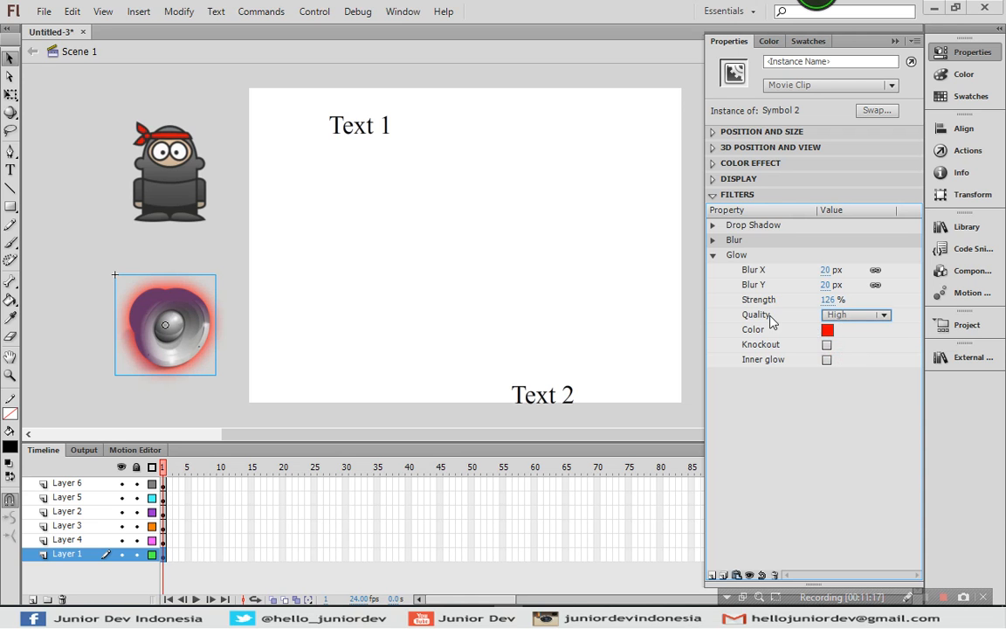
{"action": "left_click", "coordinate": [827, 330]}
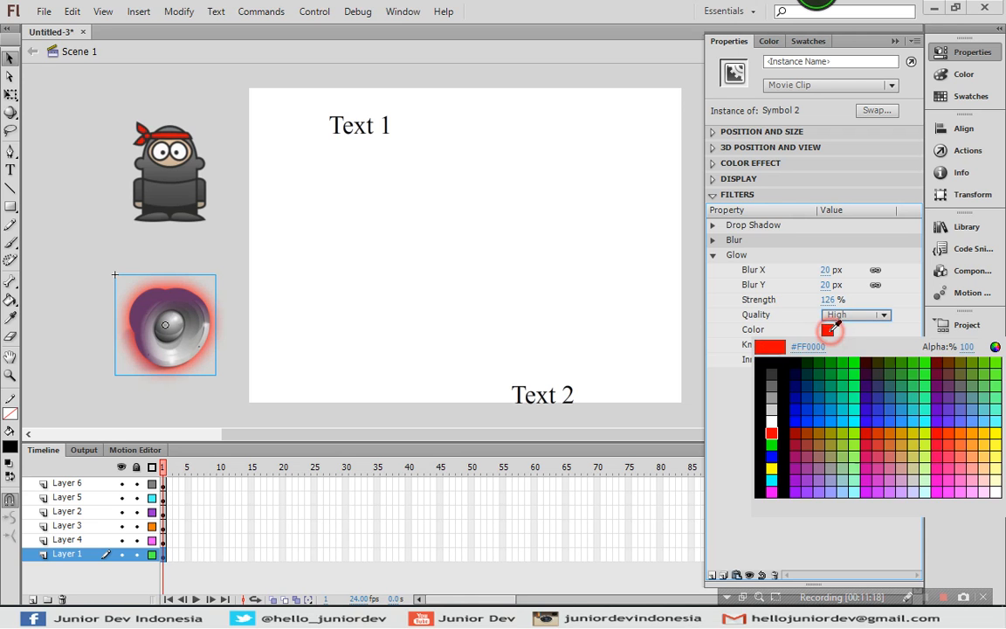
{"action": "left_click", "coordinate": [924, 434]}
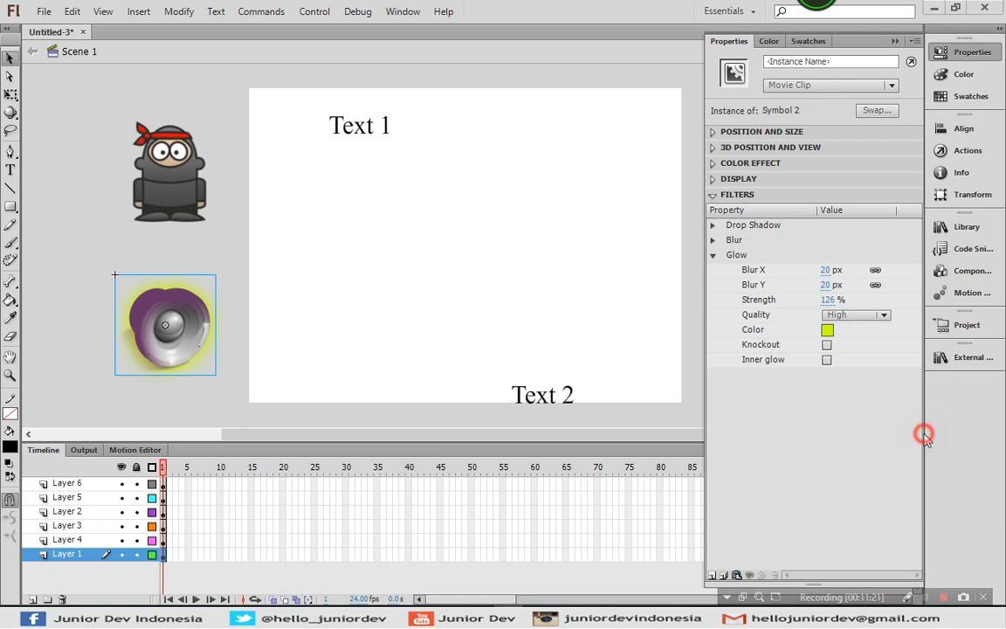
Step: Toggle the Glow filter's Knockout and Inner glow options on and back off on the speaker
{"action": "left_click", "coordinate": [826, 345]}
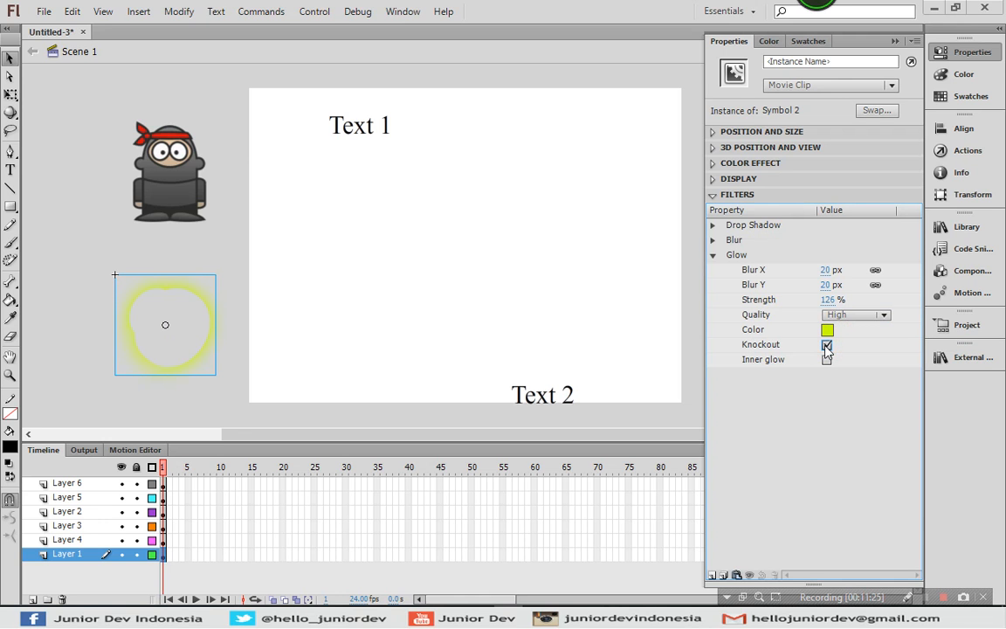
{"action": "left_click", "coordinate": [826, 345]}
{"action": "left_click", "coordinate": [826, 345]}
{"action": "left_click", "coordinate": [826, 345]}
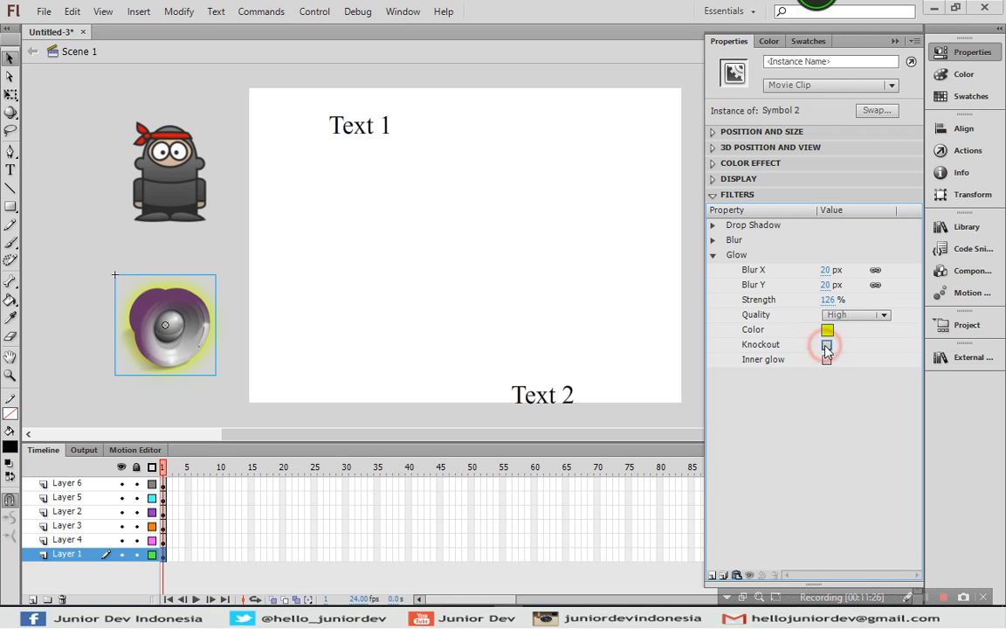
{"action": "left_click", "coordinate": [827, 360]}
{"action": "left_click", "coordinate": [827, 360]}
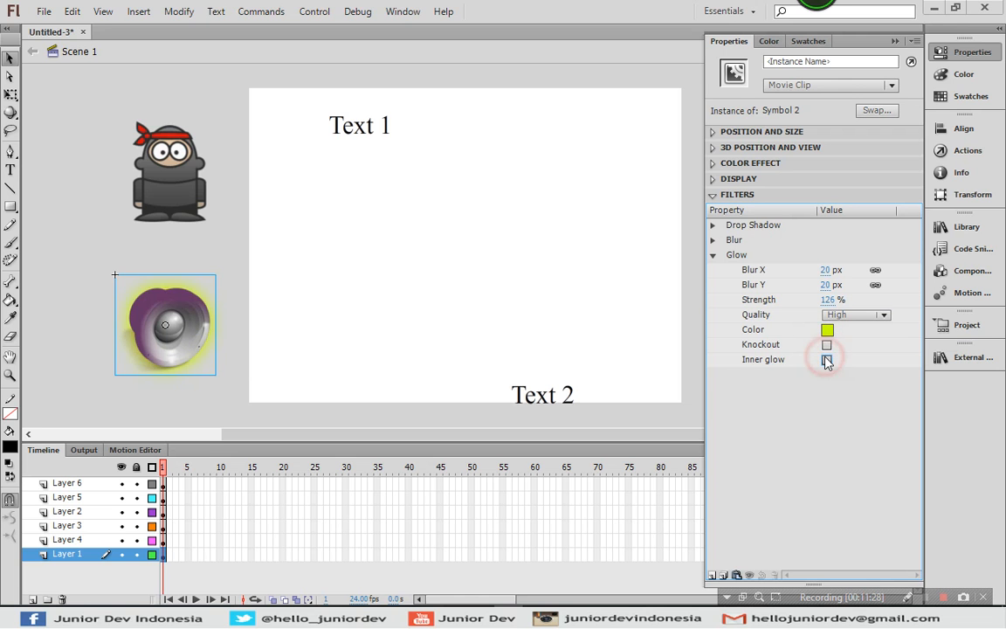
{"action": "left_click", "coordinate": [826, 359]}
{"action": "left_click", "coordinate": [826, 360]}
Step: Collapse the Glow filter's settings and add a Bevel filter to the soccer ball button
{"action": "left_click", "coordinate": [712, 255]}
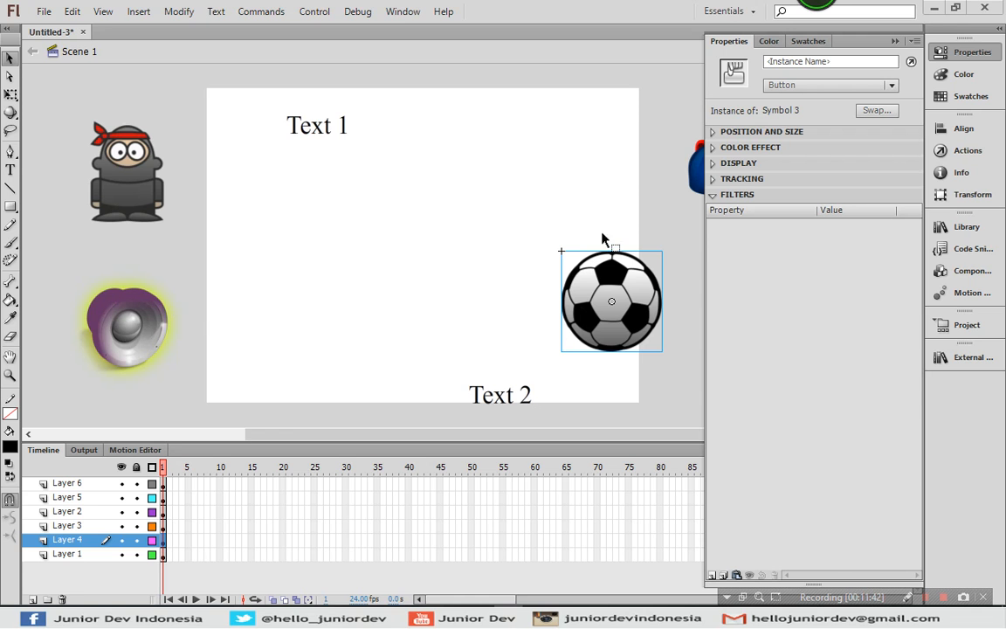
{"action": "left_click", "coordinate": [712, 577]}
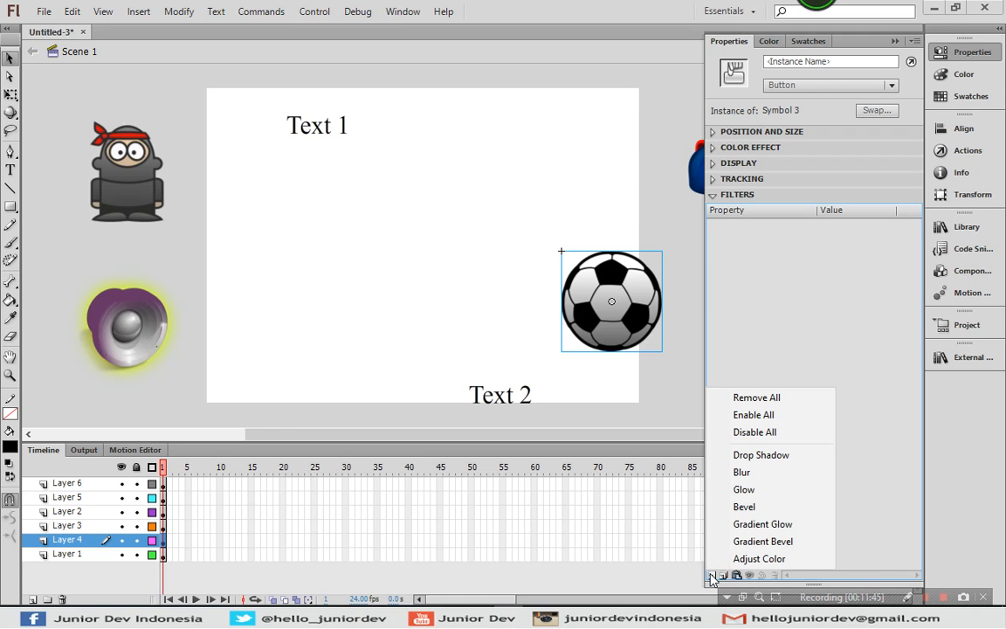
{"action": "left_click", "coordinate": [741, 508]}
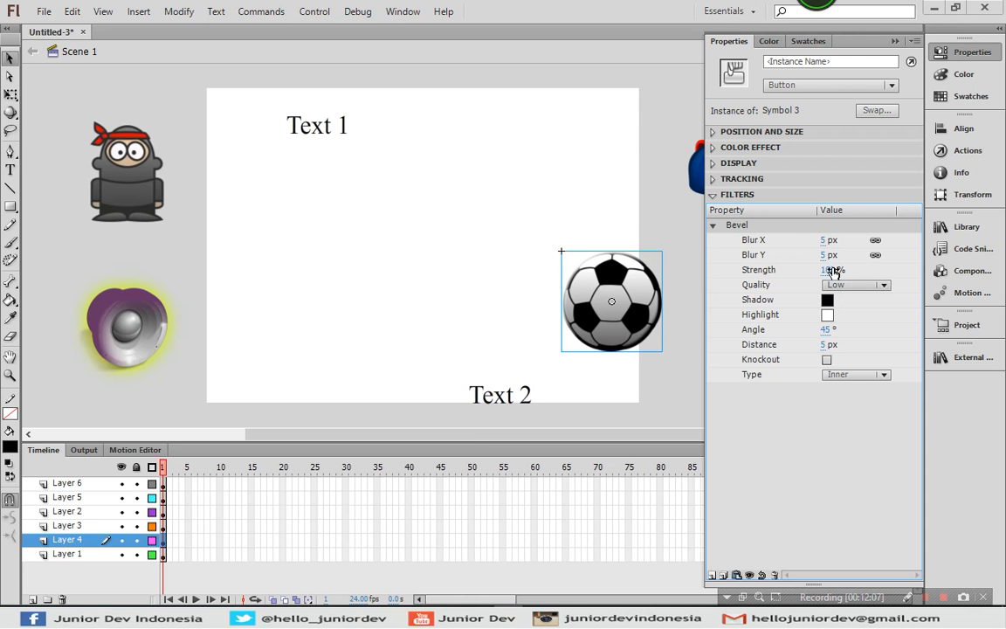
Step: Set the Bevel filter's Blur X and Blur Y to 26 px and its strength to 135%
{"action": "left_click_drag", "start_coordinate": [823, 243], "coordinate": [834, 240]}
{"action": "type", "text": "26"}
{"action": "key", "text": "Return"}
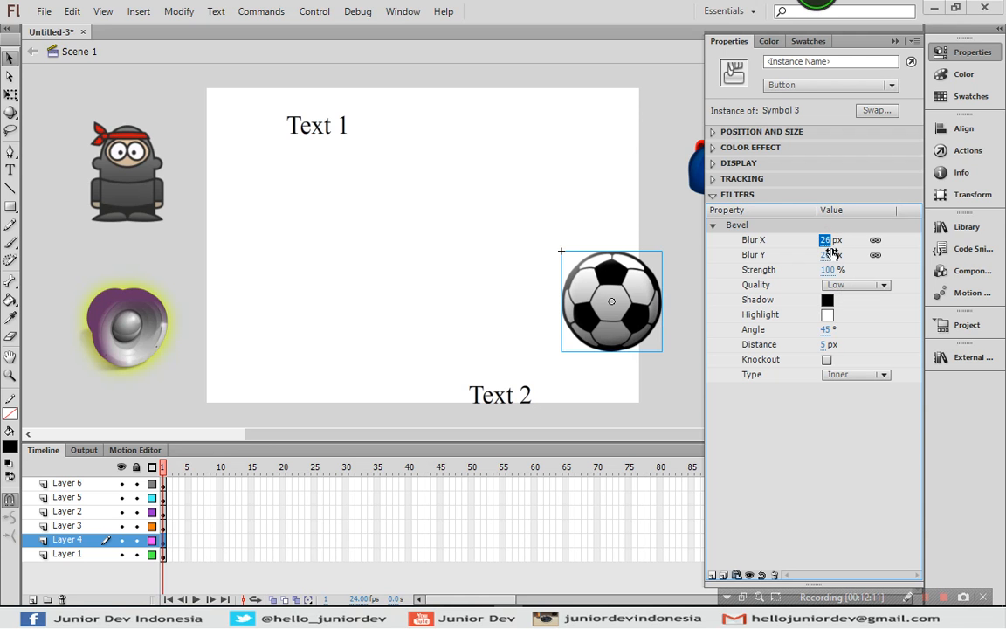
{"action": "left_click_drag", "start_coordinate": [836, 276], "coordinate": [861, 270]}
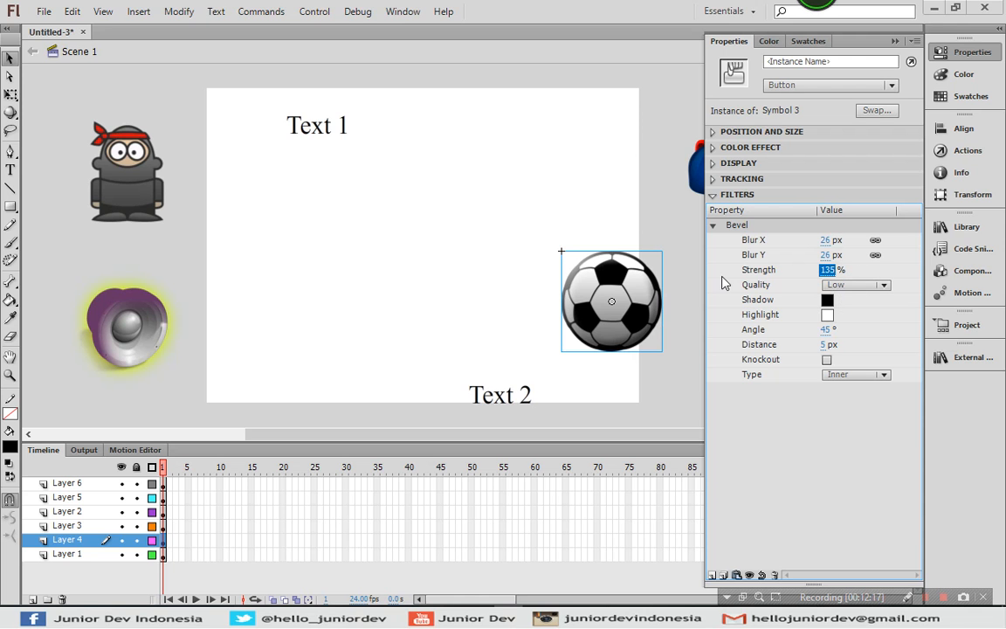
Step: Try High quality on the Bevel filter, return it to Low, and reduce Blur X and Blur Y to 15 px
{"action": "left_click", "coordinate": [837, 284]}
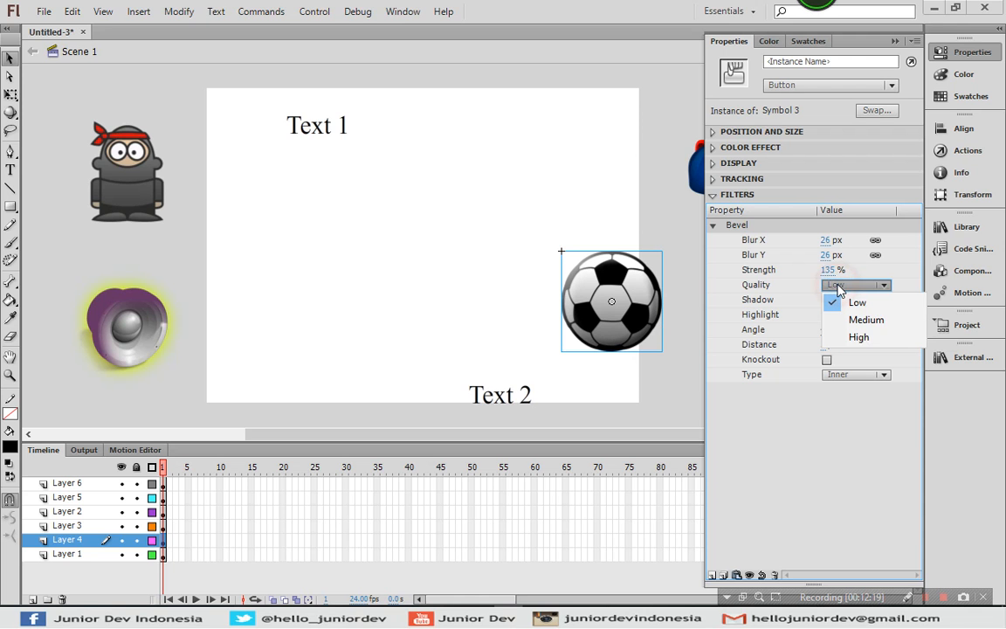
{"action": "left_click", "coordinate": [842, 340]}
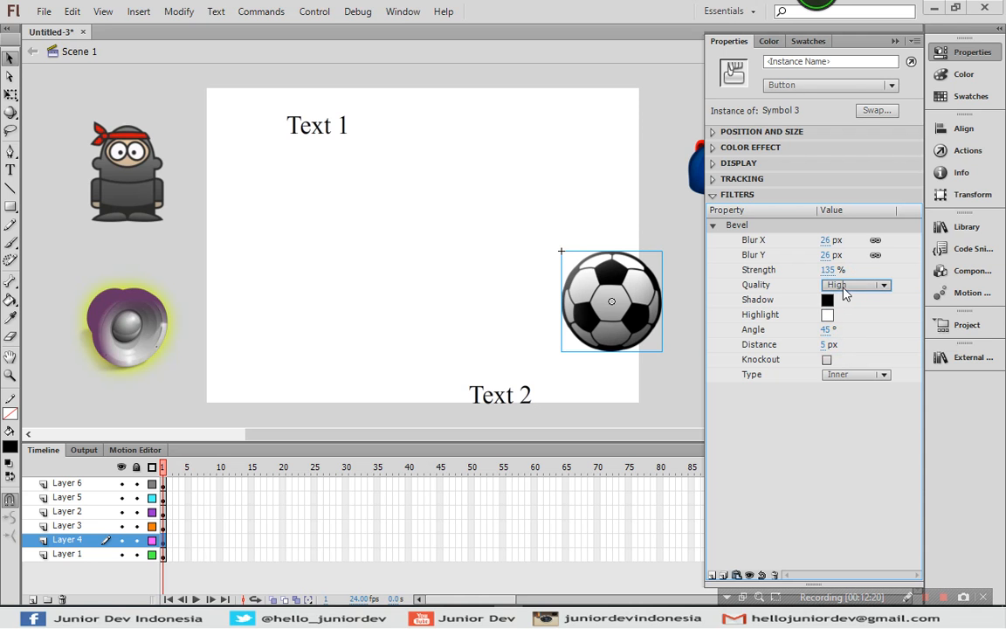
{"action": "left_click", "coordinate": [841, 287]}
{"action": "left_click", "coordinate": [854, 302]}
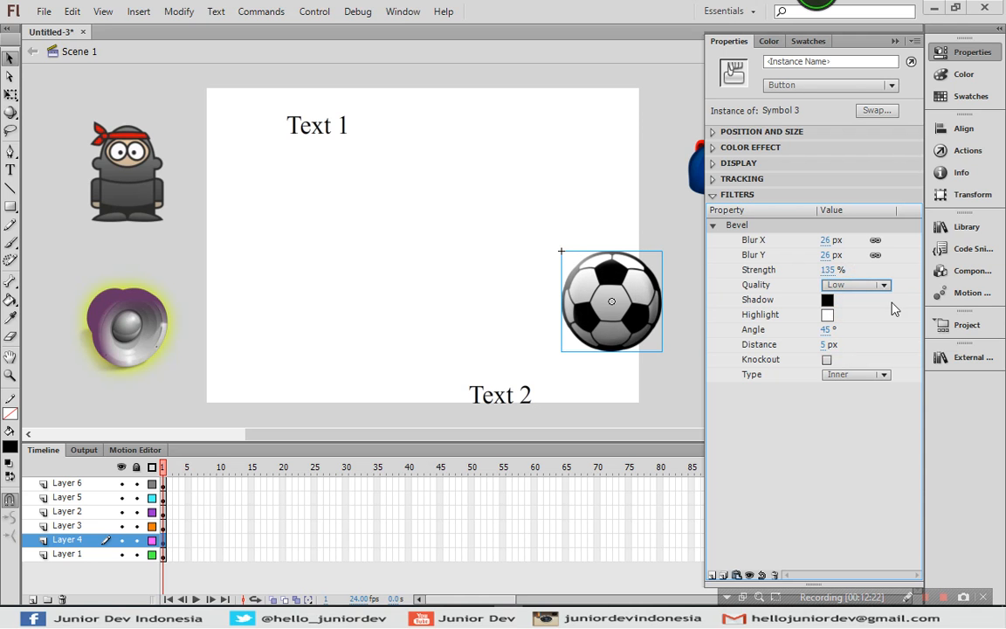
{"action": "left_click_drag", "start_coordinate": [825, 241], "coordinate": [814, 240]}
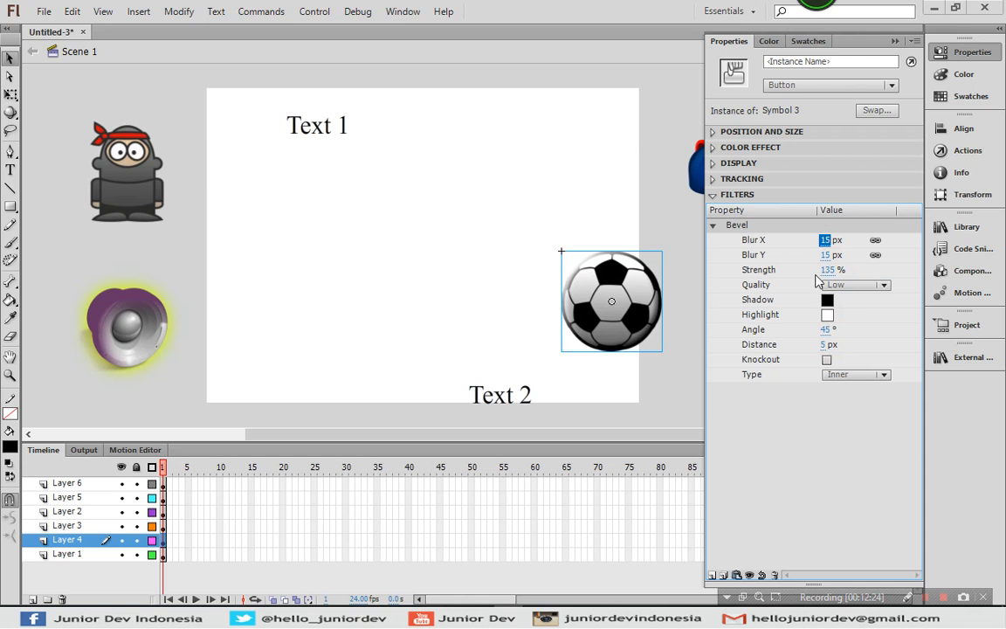
Step: Set the Bevel filter's angle to 45° and its distance to 8 px
{"action": "left_click", "coordinate": [756, 300]}
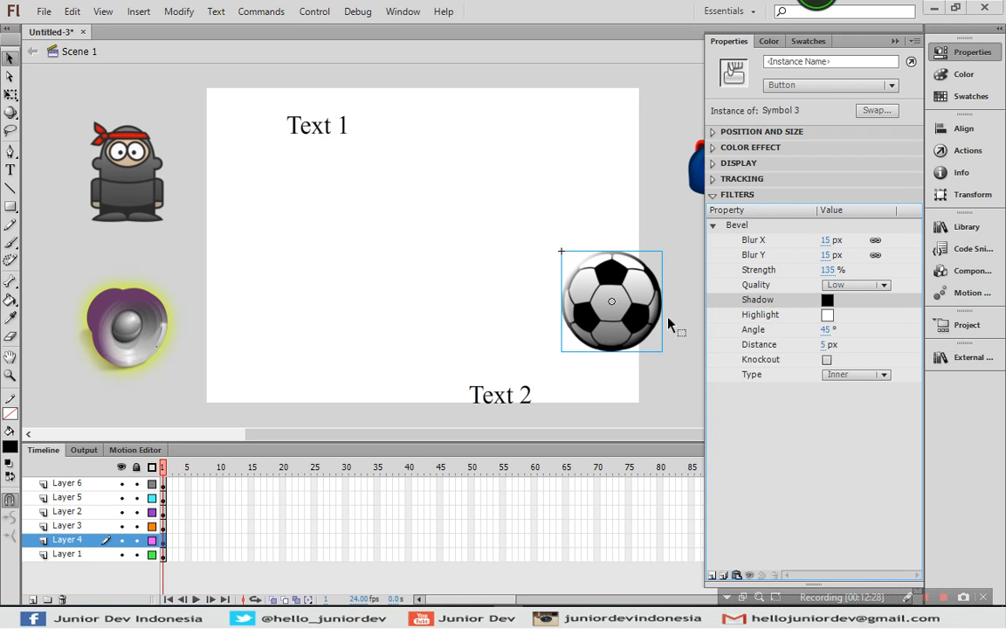
{"action": "left_click", "coordinate": [762, 315]}
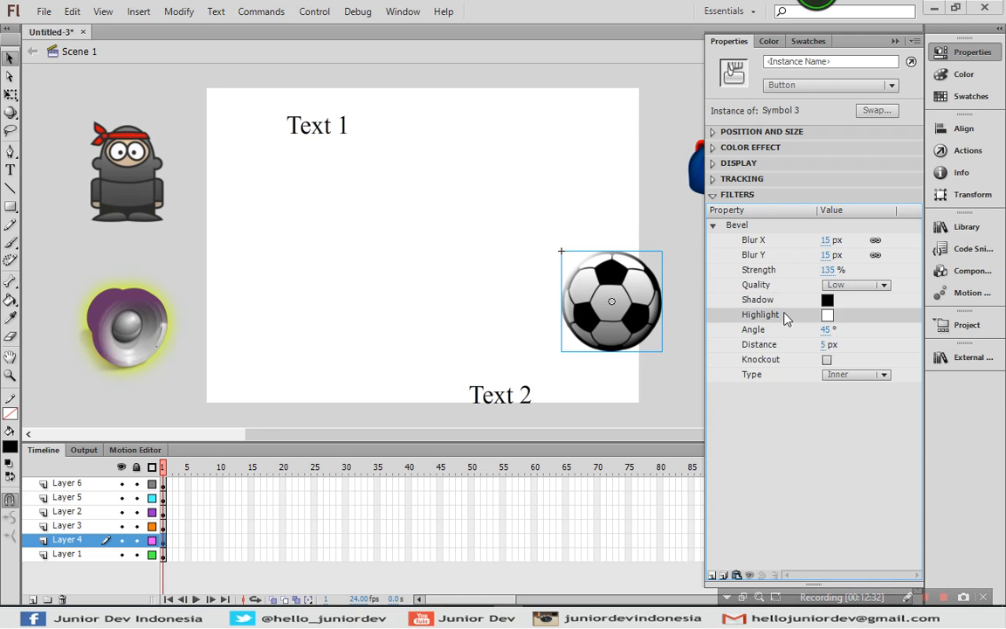
{"action": "mouse_move", "coordinate": [821, 330]}
{"action": "left_mouse_down"}
{"action": "mouse_move", "coordinate": [857, 329]}
{"action": "mouse_move", "coordinate": [826, 330]}
{"action": "left_mouse_up"}
{"action": "left_click", "coordinate": [835, 331]}
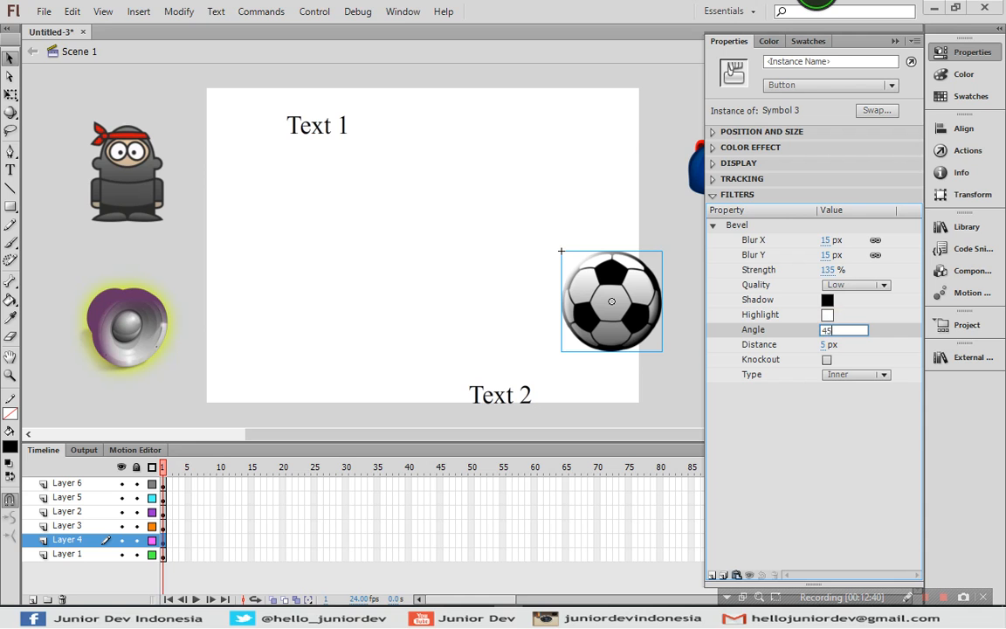
{"action": "type", "text": "45"}
{"action": "key", "text": "Return"}
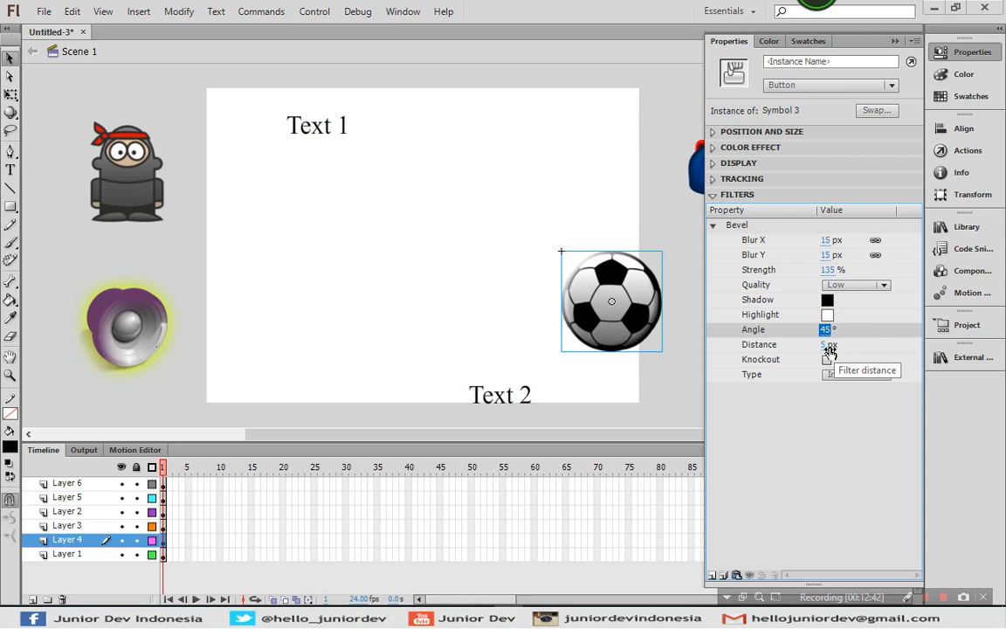
{"action": "mouse_move", "coordinate": [824, 345]}
{"action": "left_mouse_down"}
{"action": "mouse_move", "coordinate": [859, 344]}
{"action": "mouse_move", "coordinate": [826, 345]}
{"action": "left_mouse_up"}
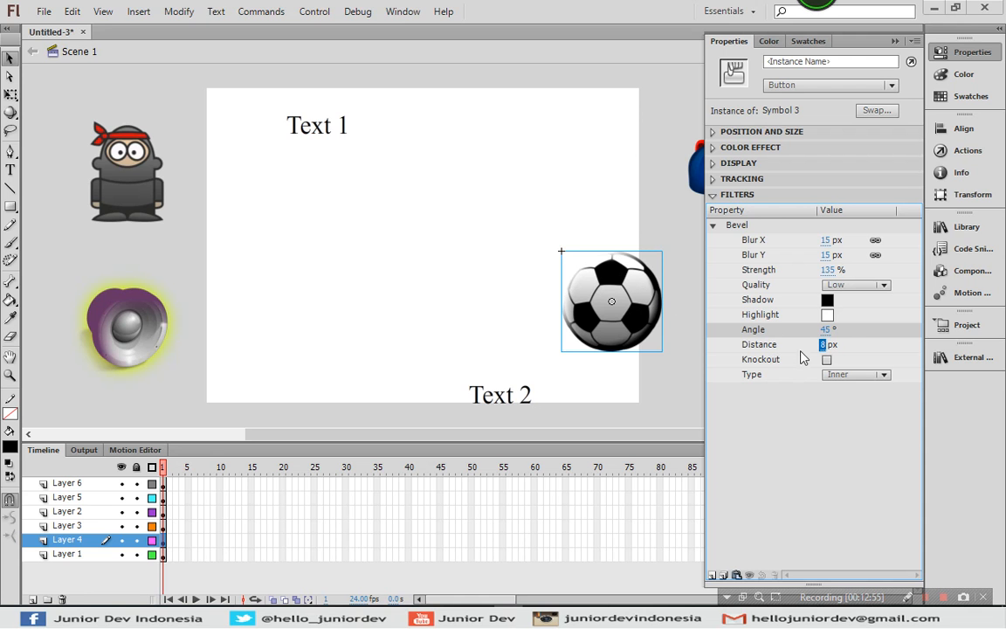
Step: Toggle the Bevel filter's Knockout option on and back off on the soccer ball
{"action": "left_click", "coordinate": [828, 361]}
{"action": "left_click", "coordinate": [827, 361]}
{"action": "left_click", "coordinate": [827, 360]}
{"action": "left_click", "coordinate": [827, 360]}
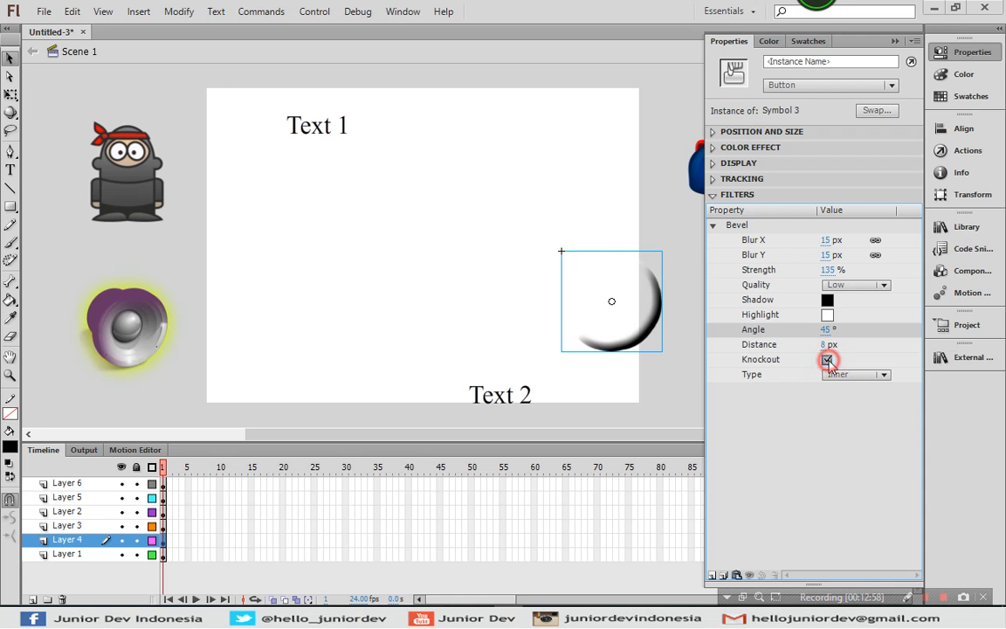
Step: Change the Bevel filter's type to Outer and then to Full
{"action": "left_click", "coordinate": [831, 375]}
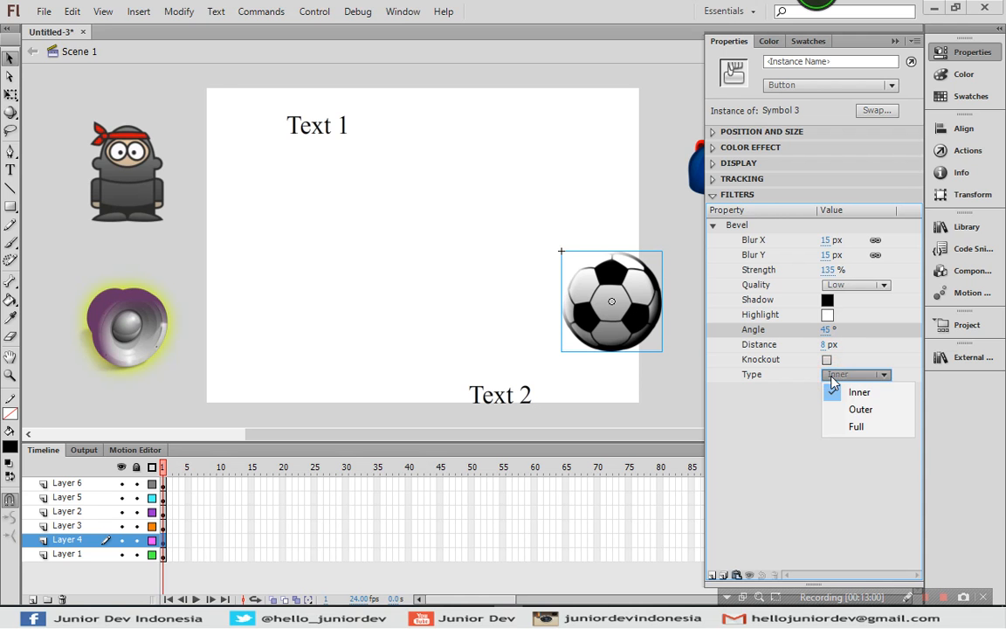
{"action": "left_click", "coordinate": [861, 409]}
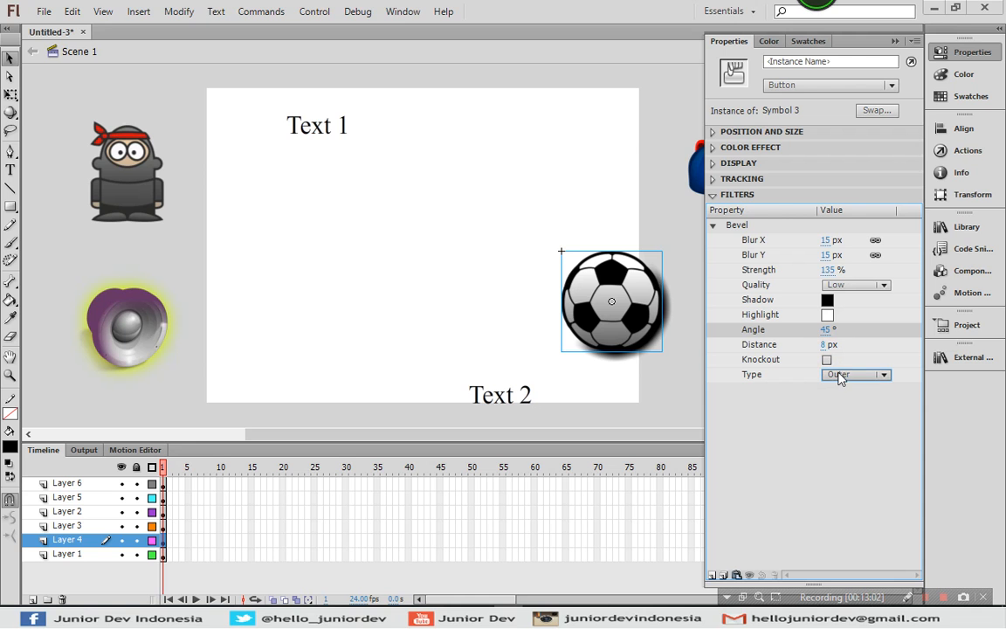
{"action": "left_click", "coordinate": [839, 375]}
{"action": "left_click", "coordinate": [843, 427]}
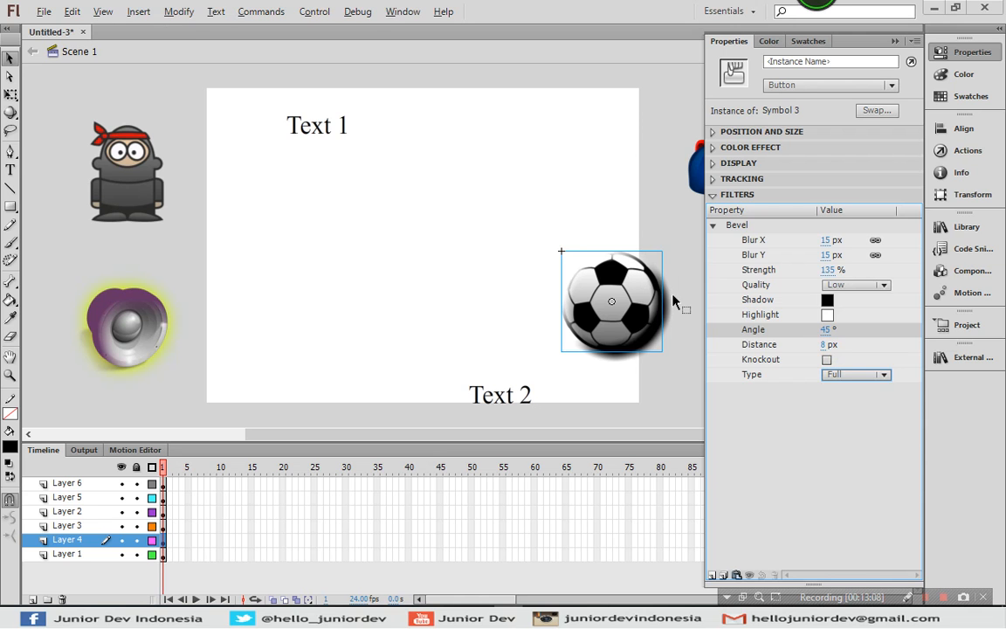
Step: Collapse the Bevel filter's settings and add a Gradient Glow filter to the soccer ball button
{"action": "left_click", "coordinate": [713, 224]}
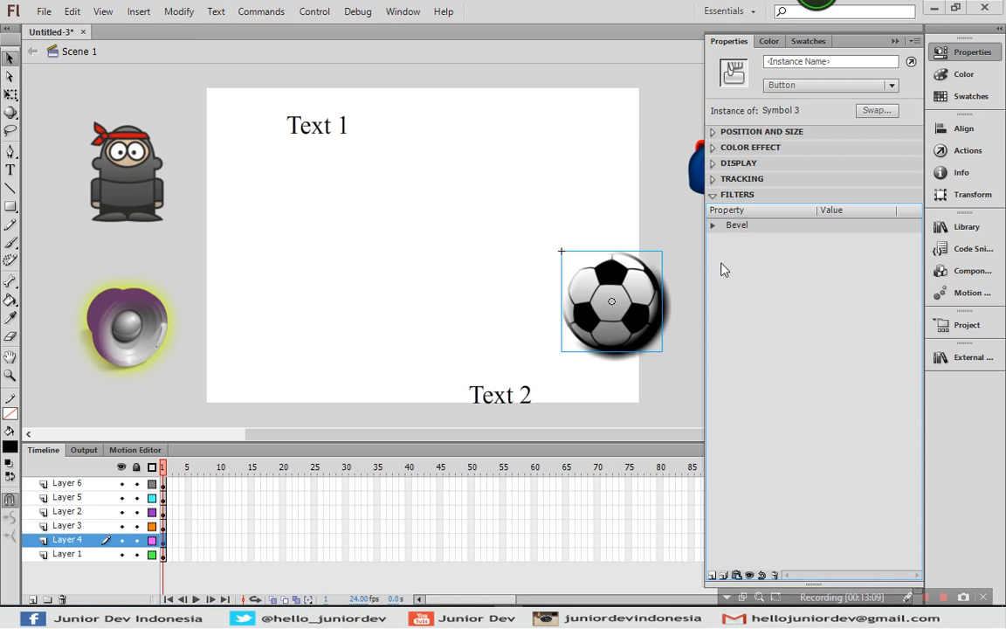
{"action": "left_click", "coordinate": [712, 575]}
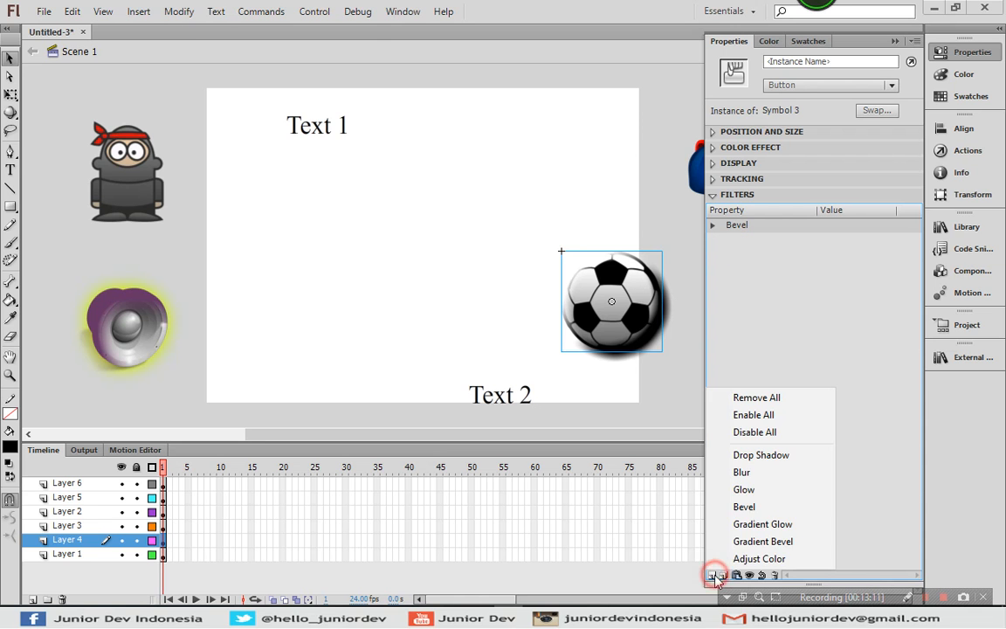
{"action": "left_click", "coordinate": [745, 525]}
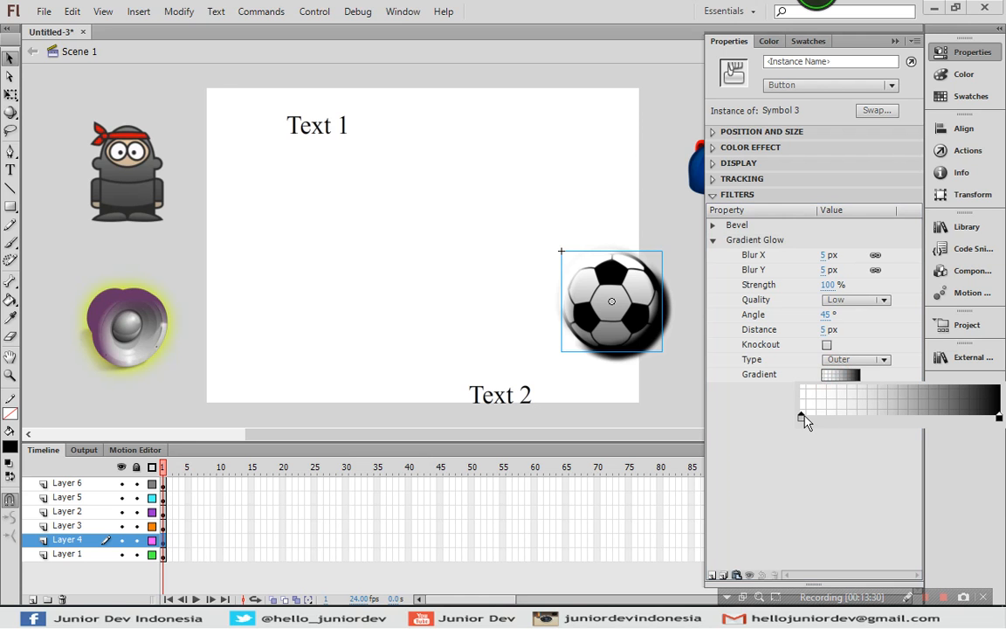
Step: Try to edit the white color stop of the Gradient Glow's gradient, and reopen the ball's properties
{"action": "left_click", "coordinate": [803, 417]}
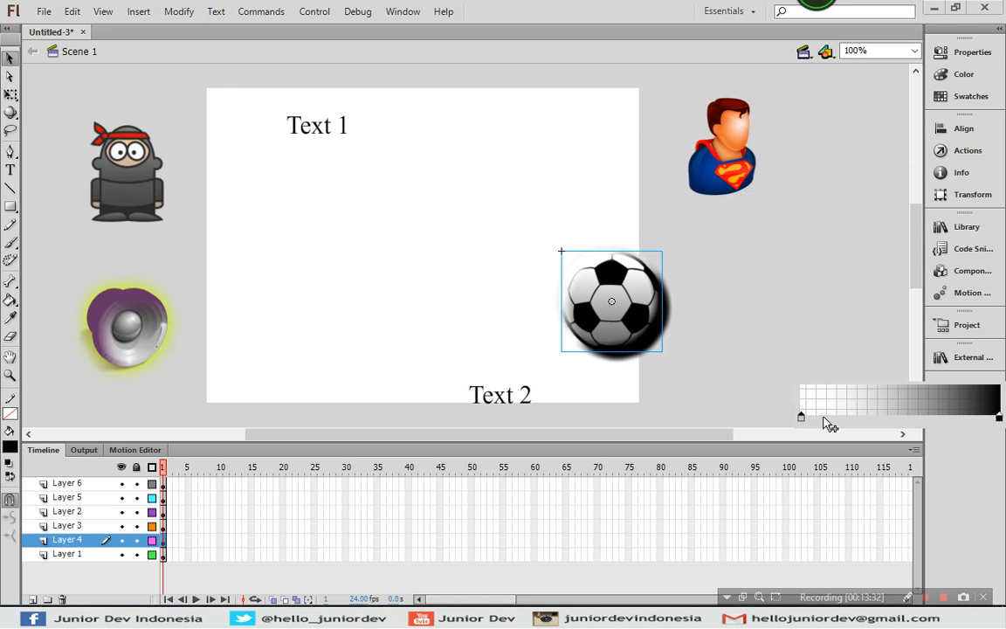
{"action": "left_click", "coordinate": [802, 417]}
{"action": "left_click", "coordinate": [959, 51]}
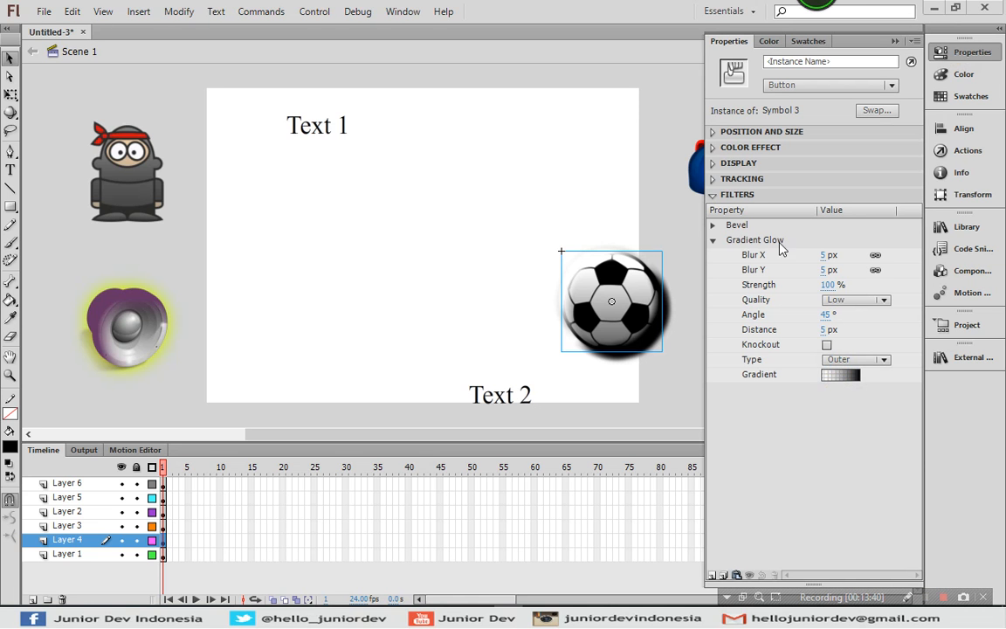
Step: Collapse the Gradient Glow filter's settings and add a Gradient Bevel filter to the soccer ball button
{"action": "left_click", "coordinate": [713, 242]}
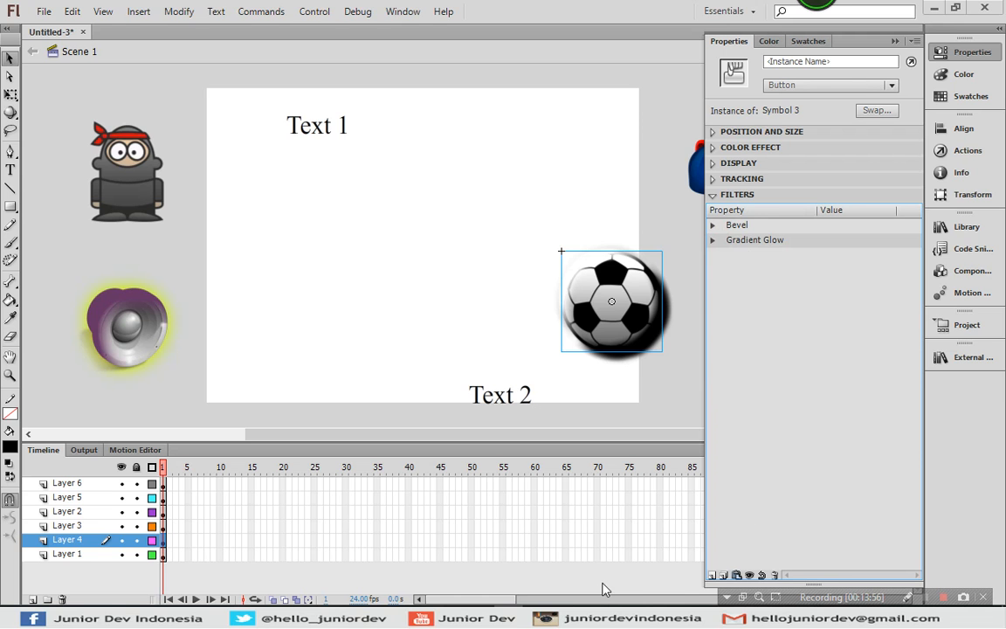
{"action": "left_click", "coordinate": [710, 577]}
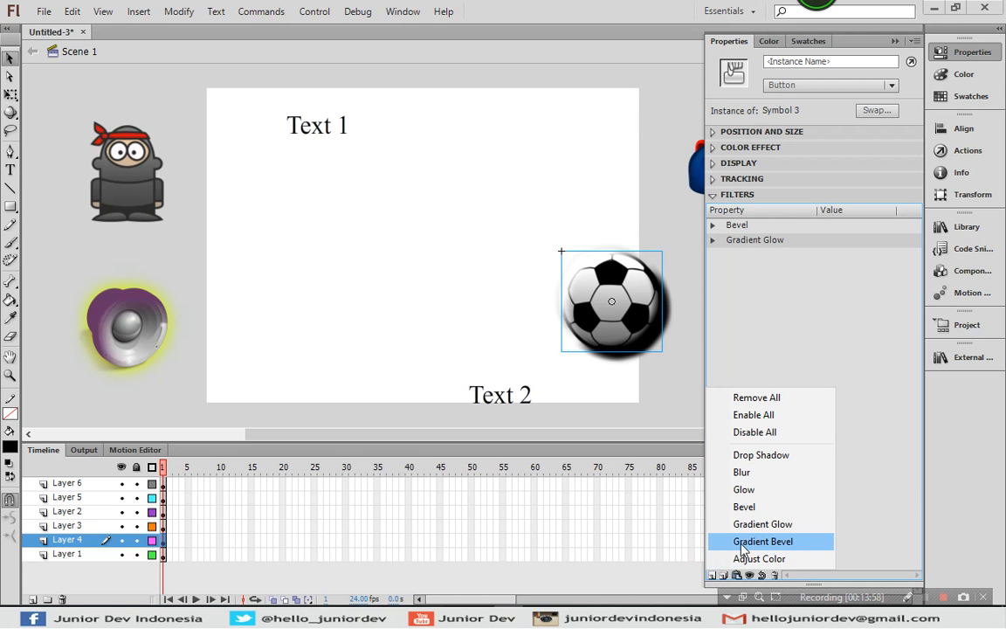
{"action": "left_click", "coordinate": [743, 547]}
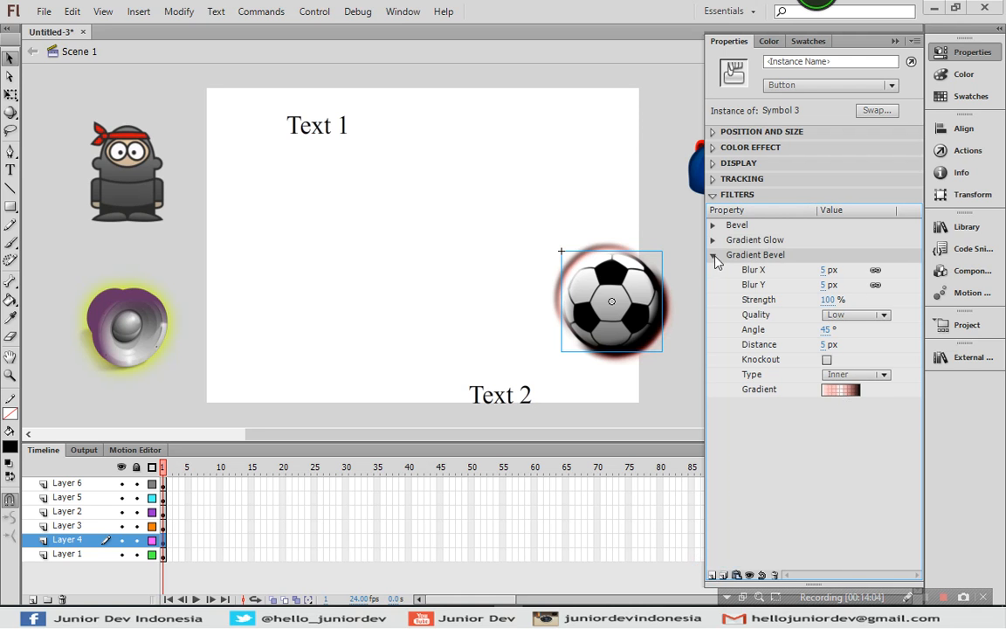
Step: Examine the Gradient Bevel filter's gradient ramp and collapse the filter's settings
{"action": "key", "text": "alt"}
{"action": "left_click", "coordinate": [838, 389]}
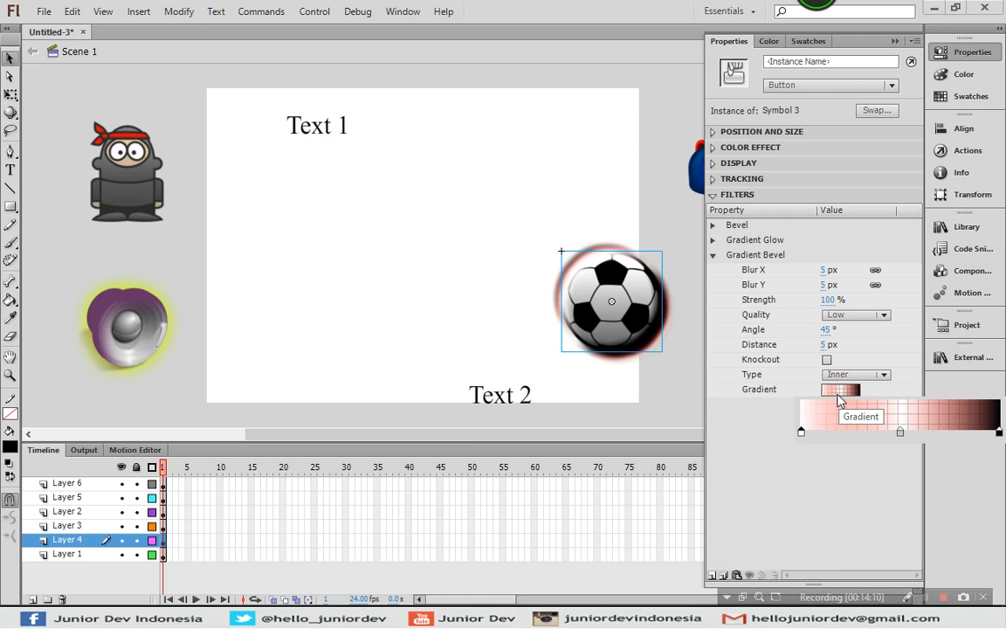
{"action": "left_click", "coordinate": [766, 461]}
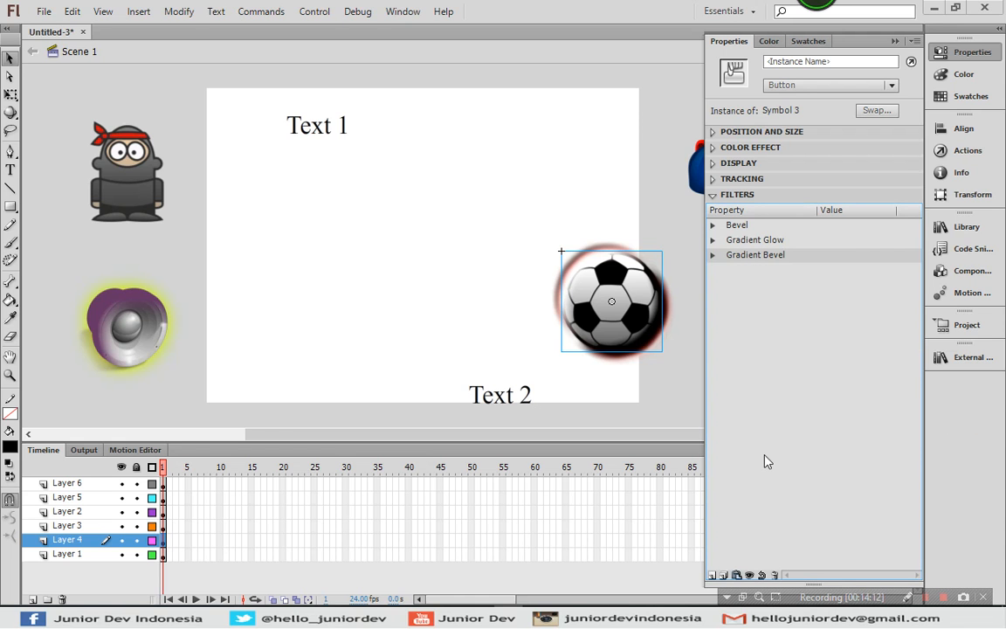
Step: Add an Adjust Color filter to the soccer ball with brightness 41, contrast 40, saturation -13 and hue 19, and collapse its settings
{"action": "left_click", "coordinate": [713, 575]}
{"action": "left_click", "coordinate": [732, 558]}
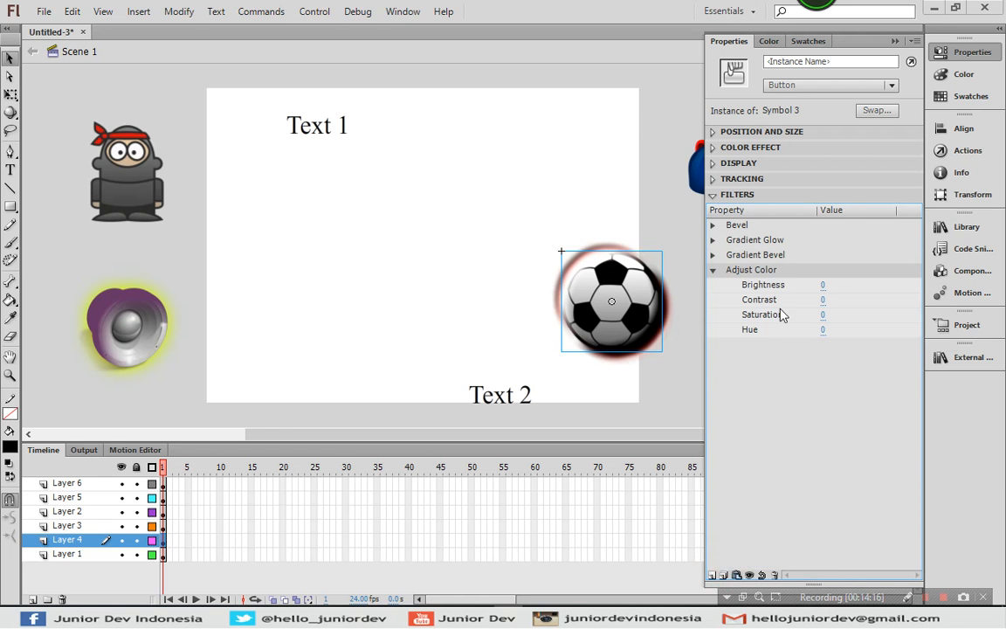
{"action": "left_click_drag", "start_coordinate": [824, 284], "coordinate": [840, 329]}
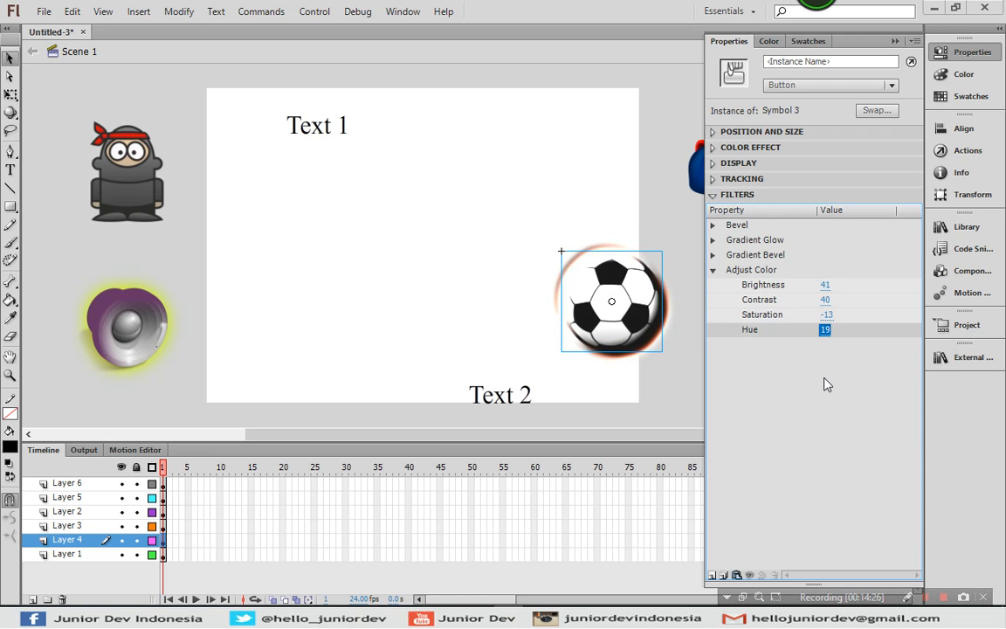
{"action": "left_click", "coordinate": [763, 272]}
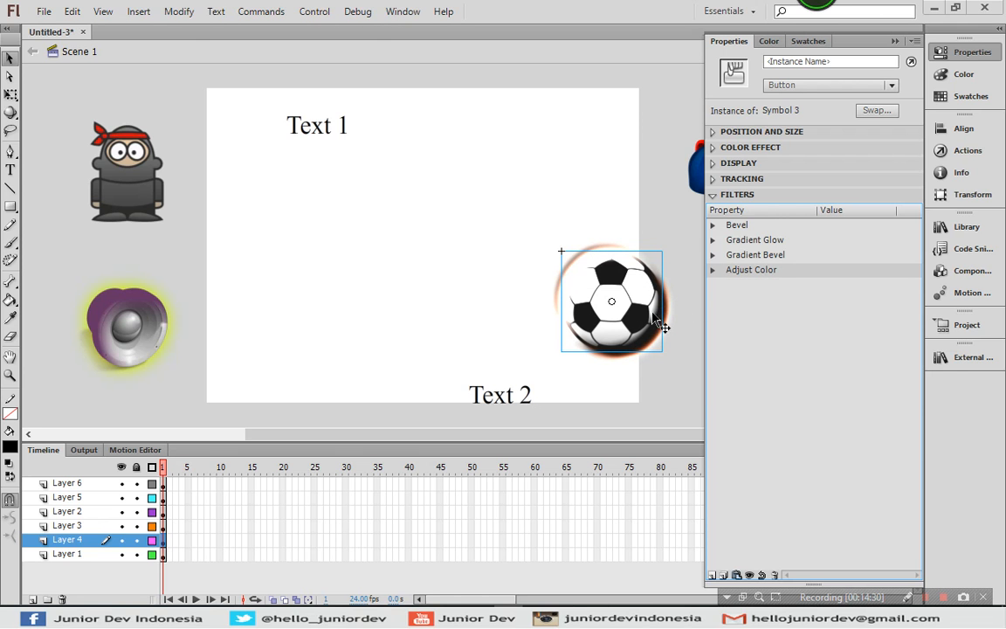
Step: Compare the filters applied to the speaker and the soccer ball, ending with the speaker selected and its filter settings collapsed
{"action": "left_click", "coordinate": [393, 310]}
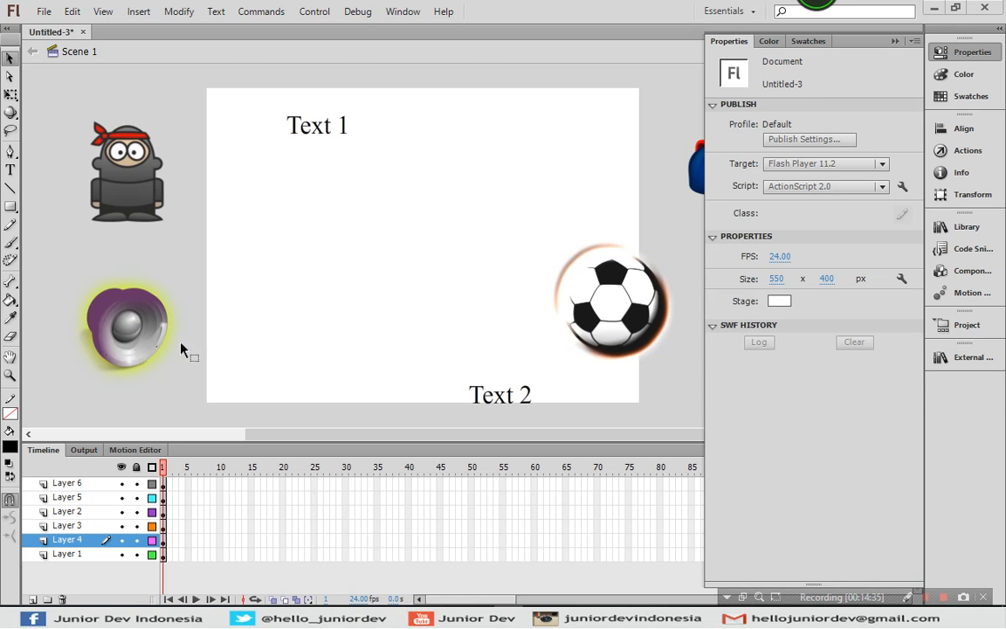
{"action": "left_click", "coordinate": [142, 340]}
{"action": "left_click", "coordinate": [613, 306]}
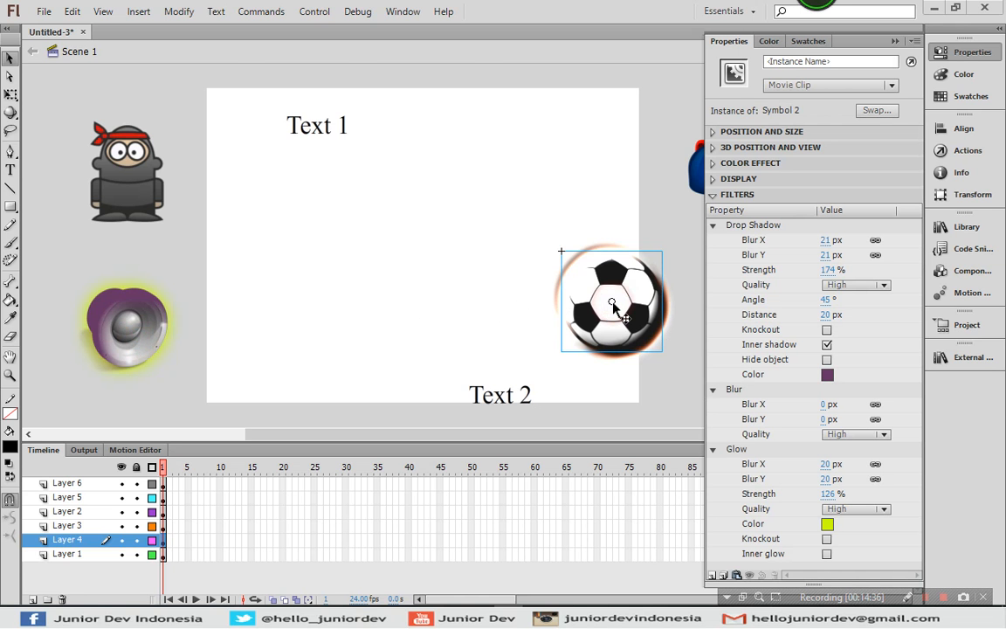
{"action": "left_click", "coordinate": [132, 312]}
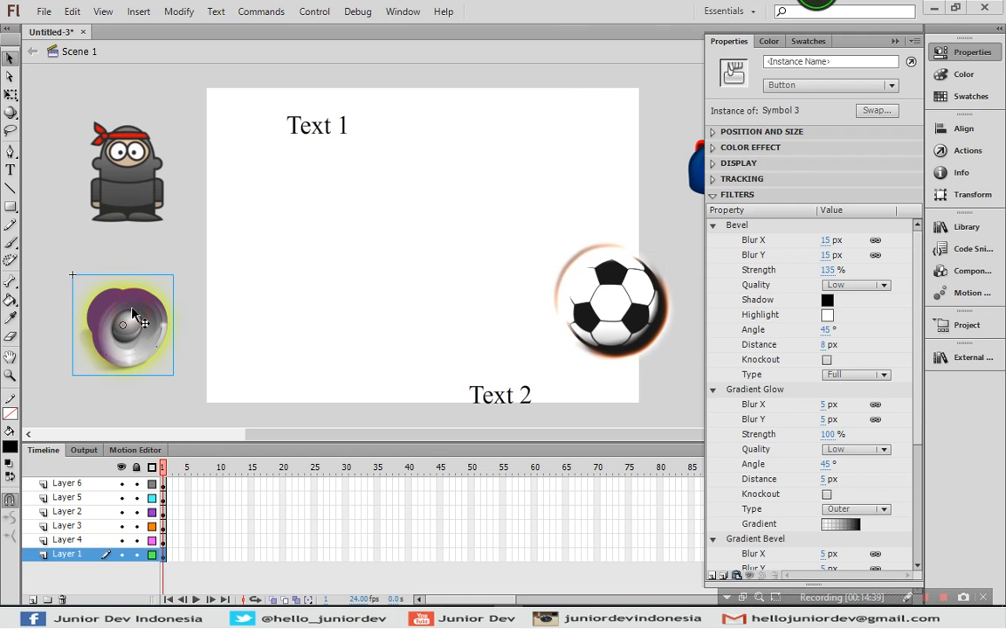
{"action": "left_click", "coordinate": [744, 538]}
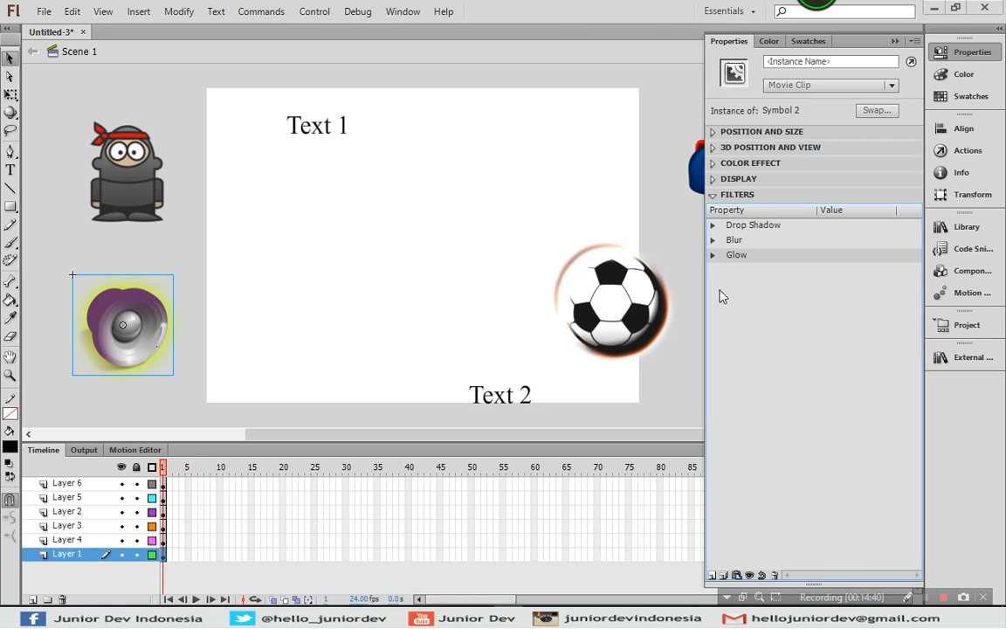
Step: Save the speaker's filters as a preset named TES2
{"action": "left_click", "coordinate": [724, 575]}
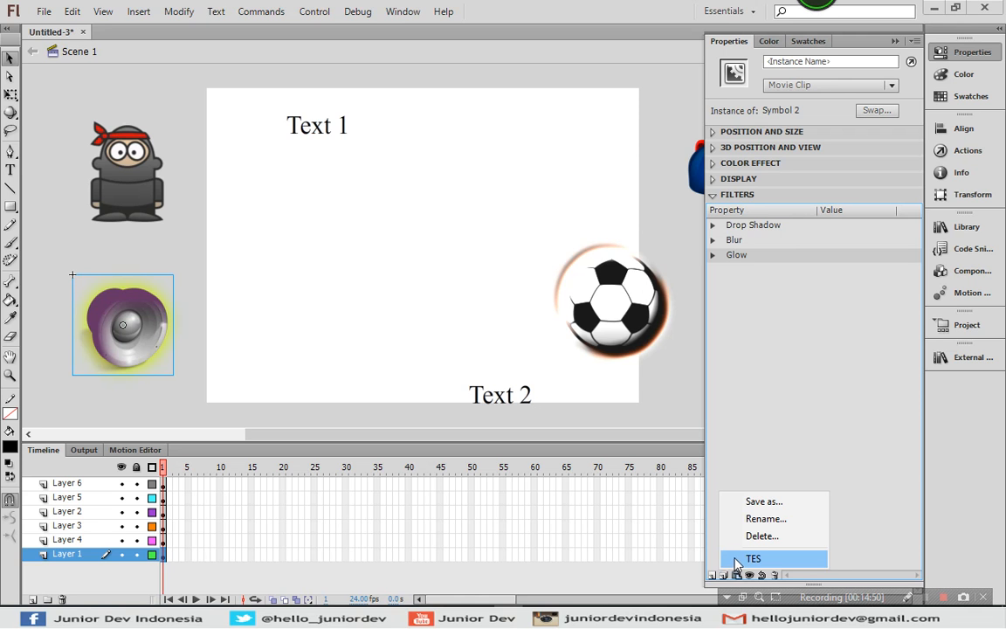
{"action": "left_click", "coordinate": [762, 502]}
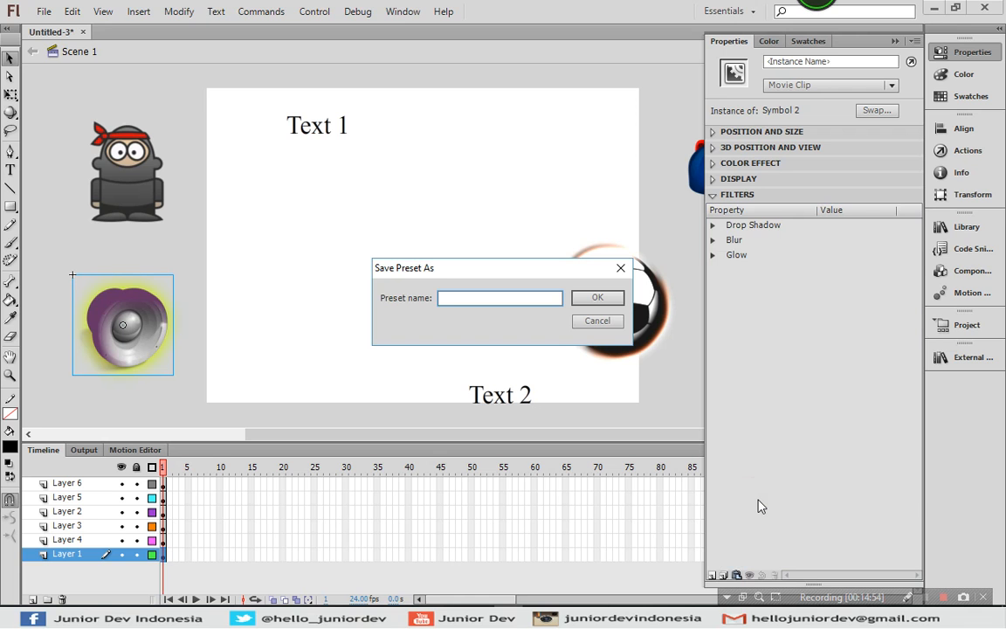
{"action": "type", "text": "TES2"}
{"action": "left_click", "coordinate": [589, 299]}
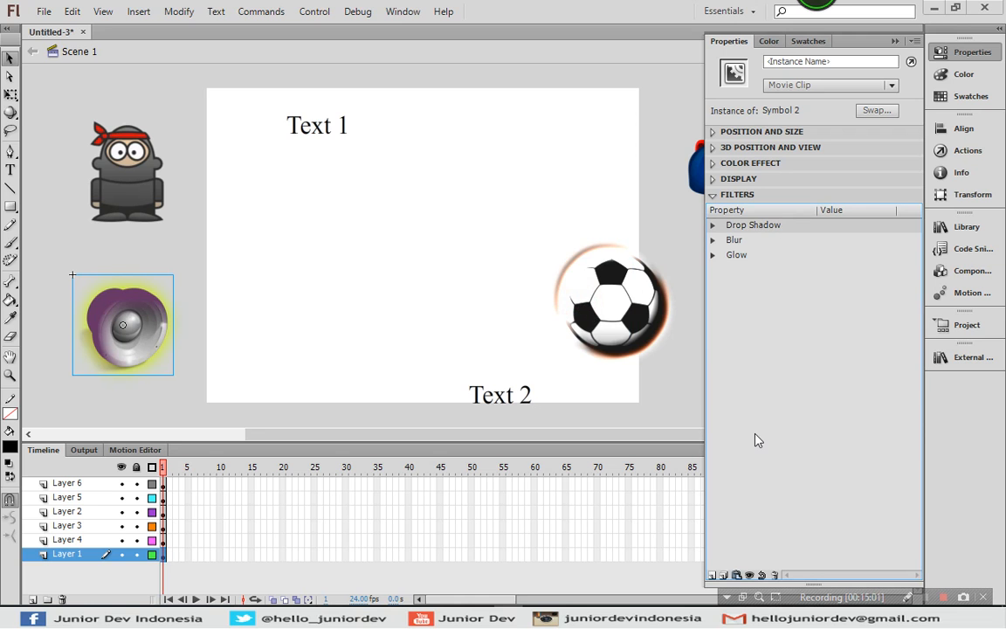
Step: Review the settings of the speaker's Drop Shadow, Blur and Glow filters one by one
{"action": "key", "text": "alt"}
{"action": "left_click", "coordinate": [713, 226]}
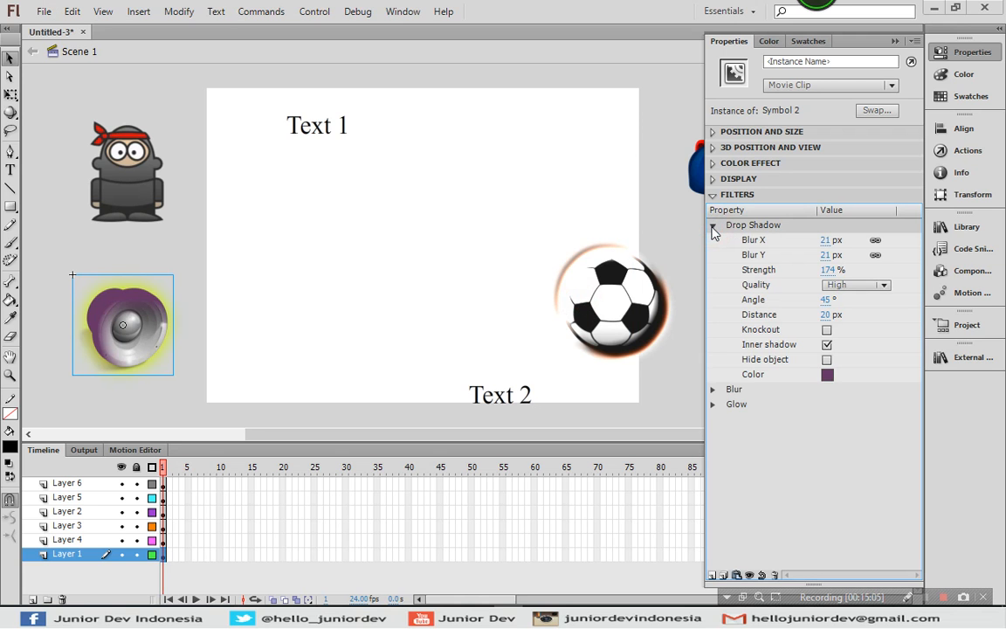
{"action": "left_click", "coordinate": [712, 226]}
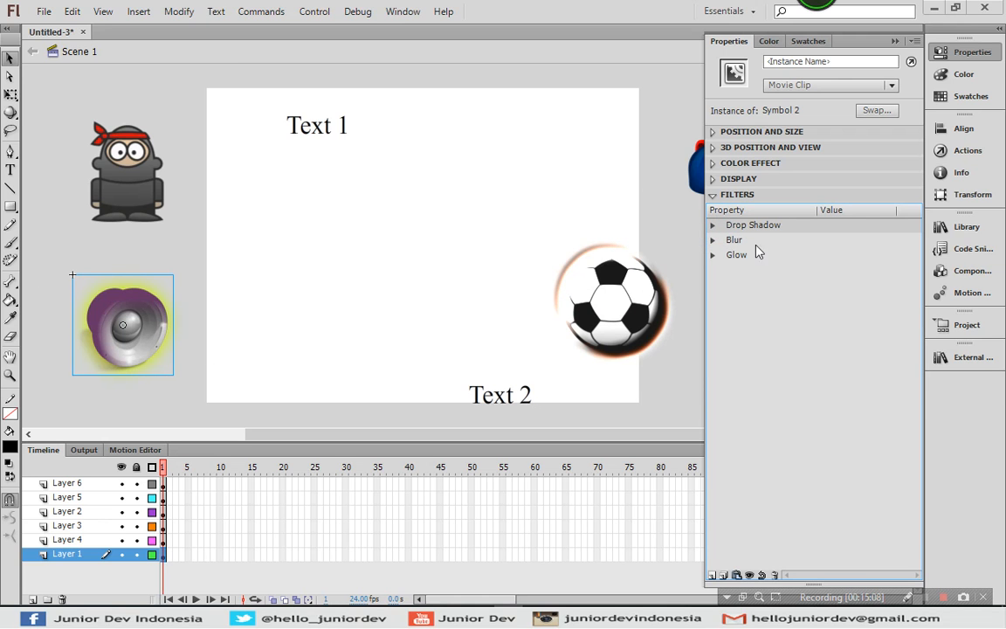
{"action": "left_click", "coordinate": [712, 225]}
{"action": "left_click", "coordinate": [713, 225]}
{"action": "left_click", "coordinate": [713, 240]}
{"action": "left_click", "coordinate": [712, 241]}
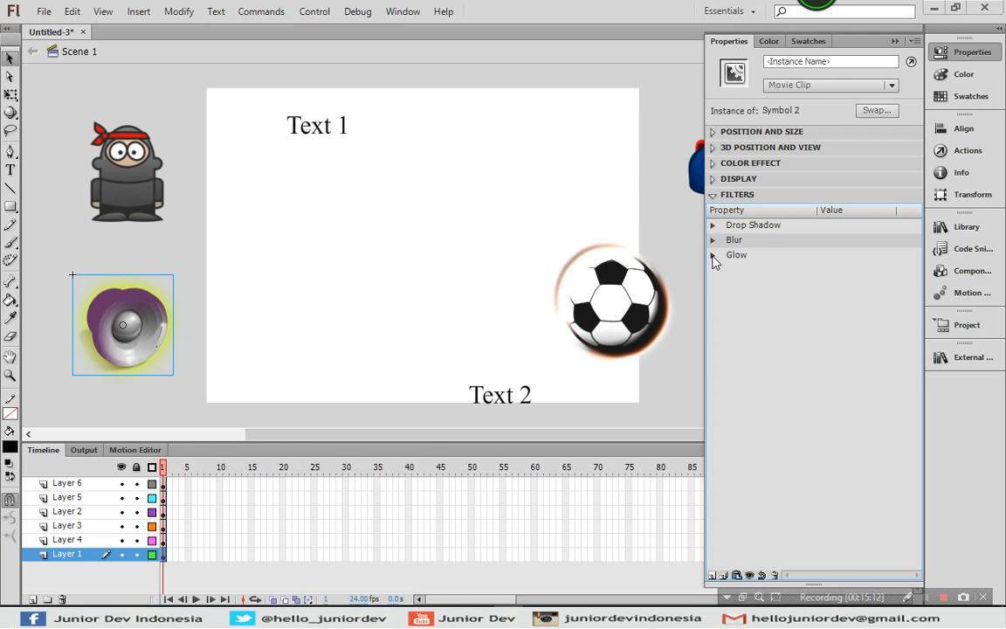
{"action": "left_click", "coordinate": [713, 256]}
{"action": "left_click", "coordinate": [713, 255]}
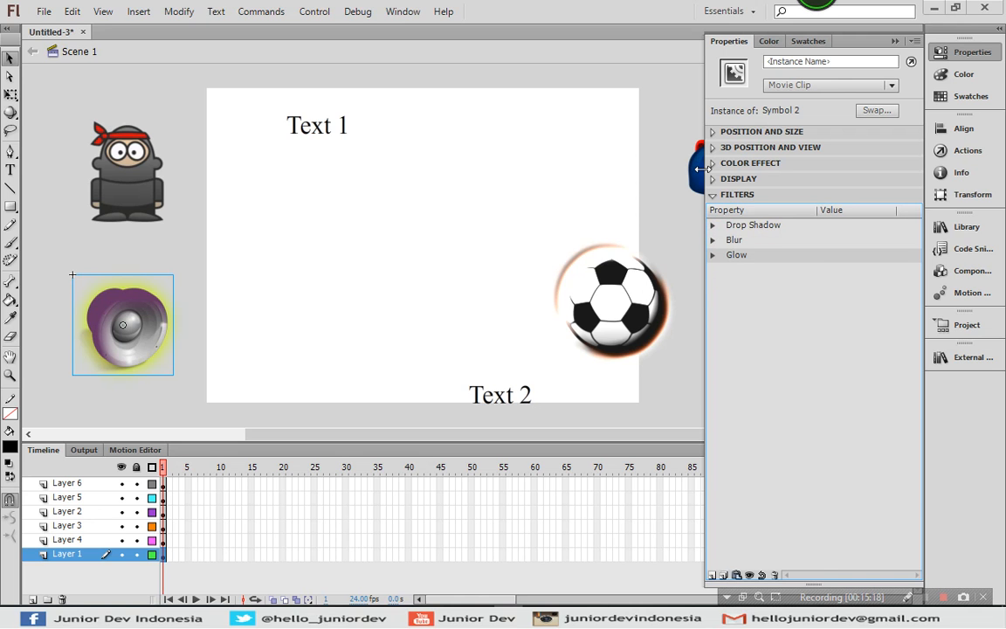
Step: Rename the filter preset TES to "Efek awal" and TES2 to "Efek Glow"
{"action": "left_click", "coordinate": [723, 576]}
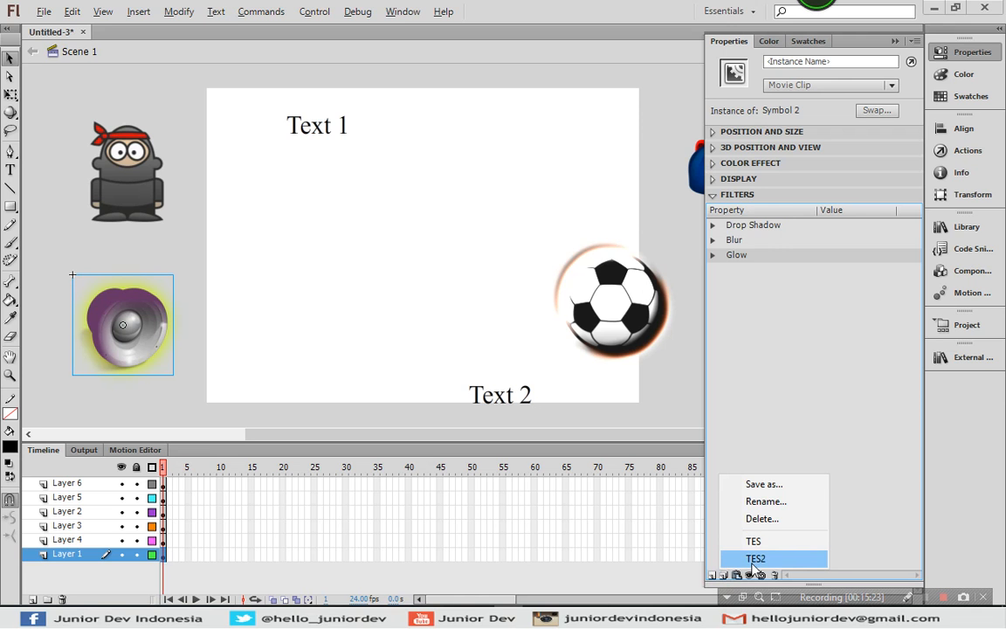
{"action": "left_click", "coordinate": [767, 503]}
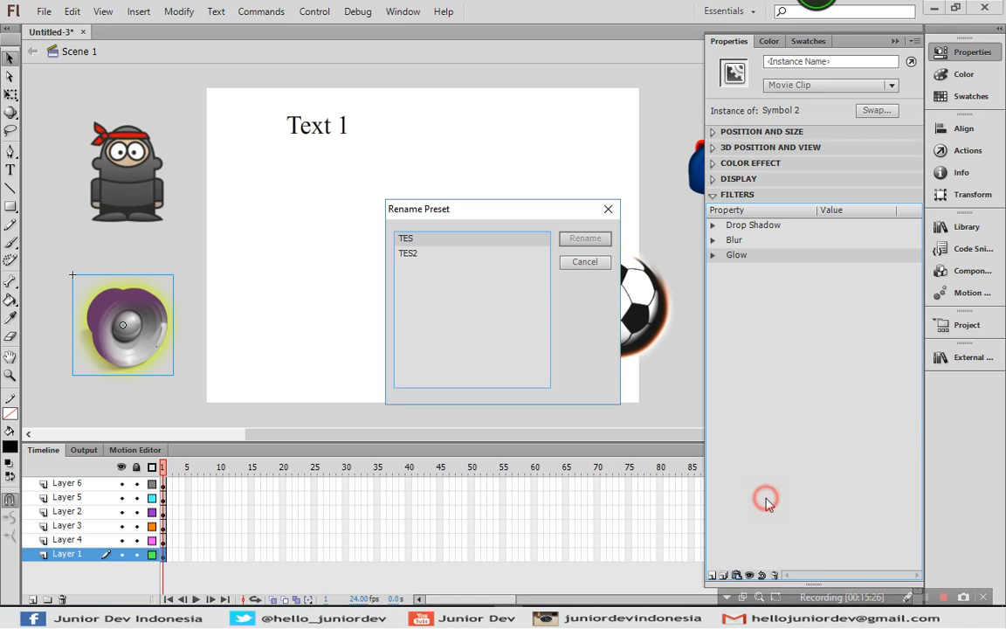
{"action": "left_click", "coordinate": [463, 241]}
{"action": "left_click", "coordinate": [437, 238]}
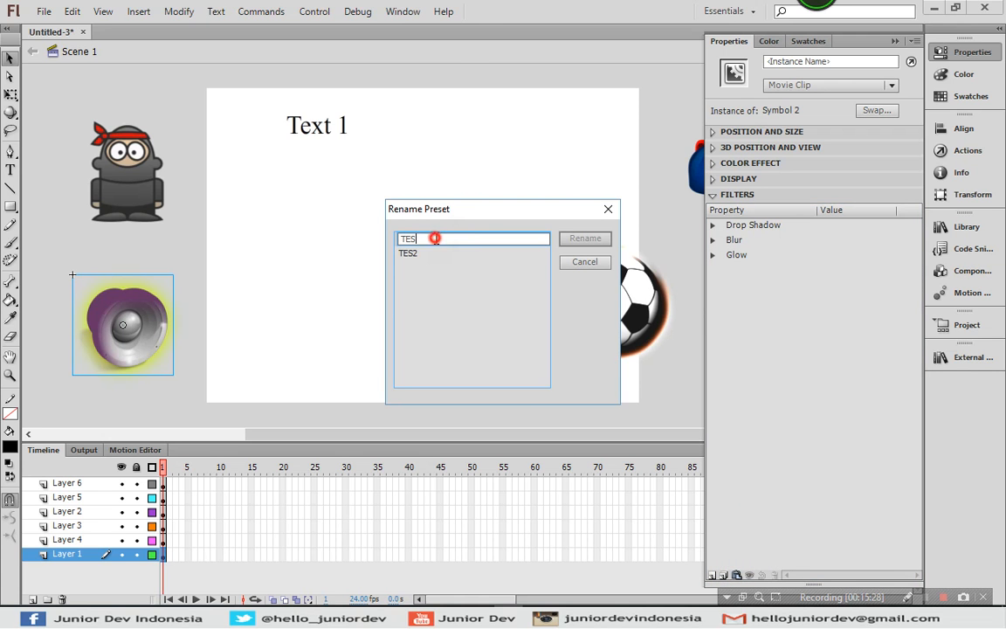
{"action": "type", "text": "Efek awal"}
{"action": "left_click", "coordinate": [416, 254]}
{"action": "left_click", "coordinate": [415, 254]}
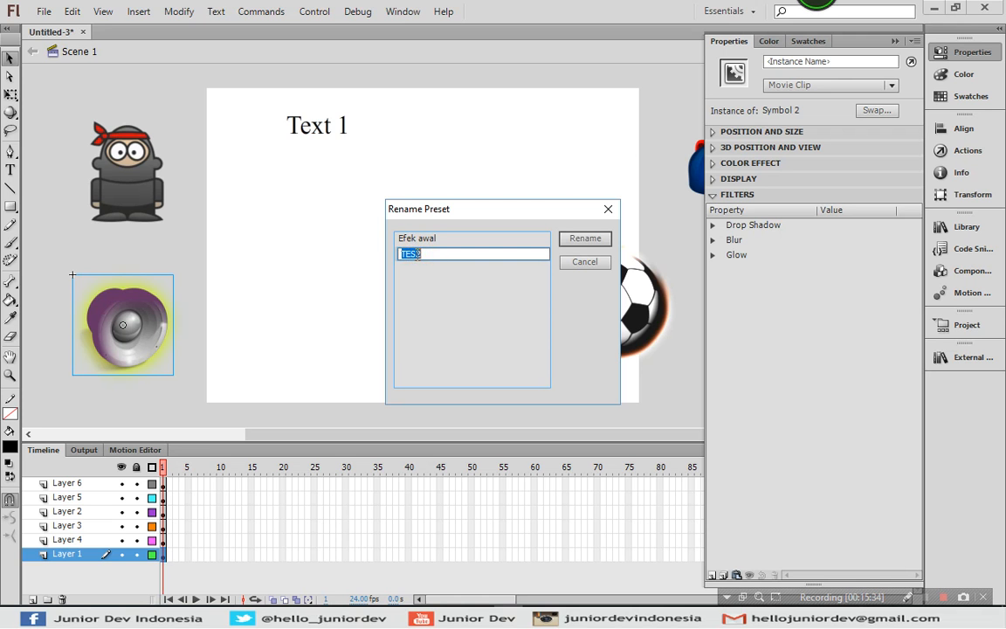
{"action": "type", "text": "Efek Glow"}
{"action": "key", "text": "Return"}
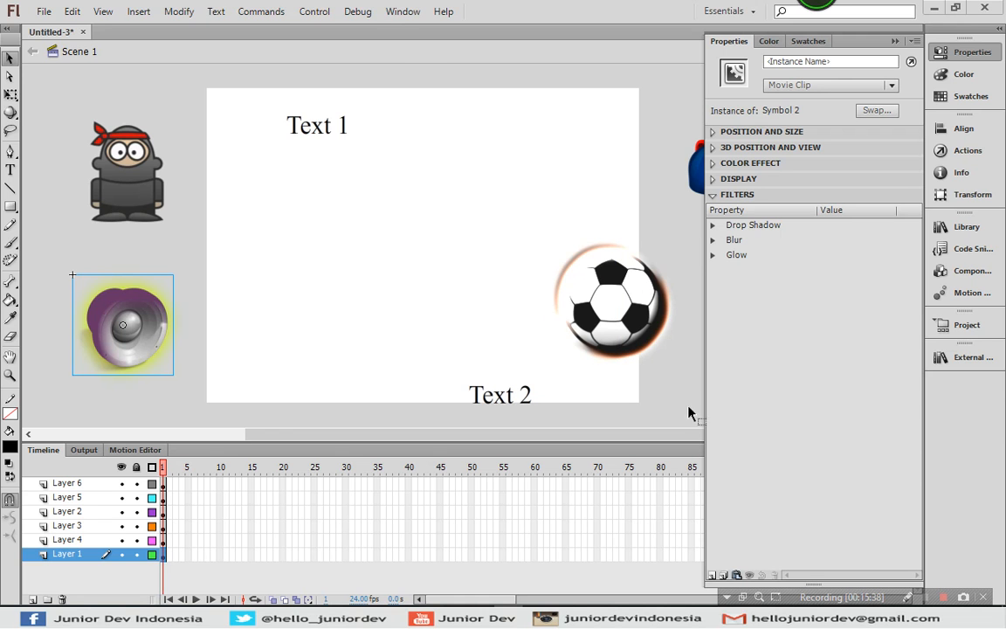
{"action": "left_click", "coordinate": [726, 577]}
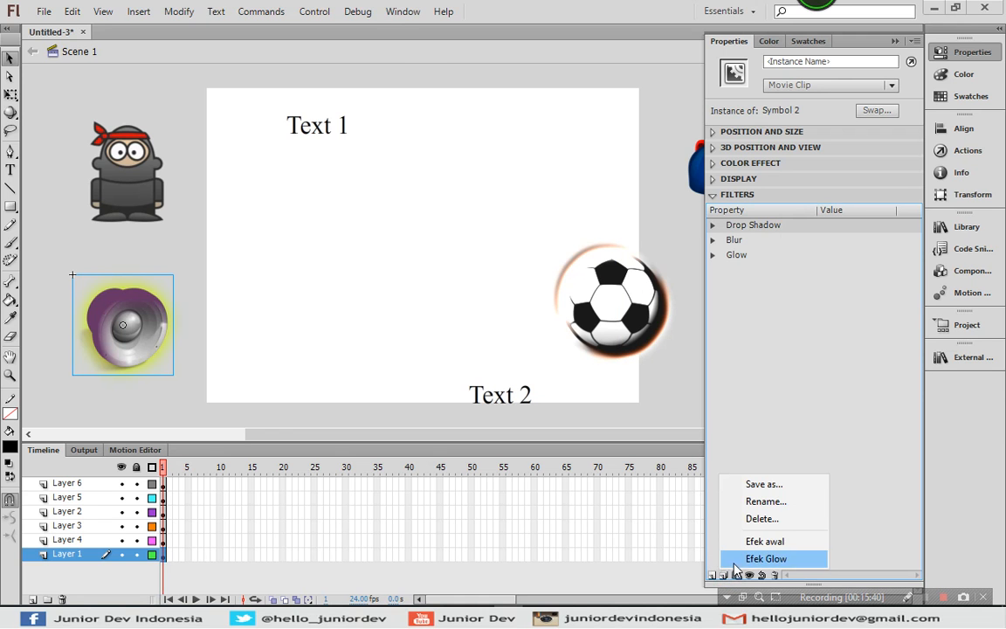
{"action": "left_click", "coordinate": [752, 520]}
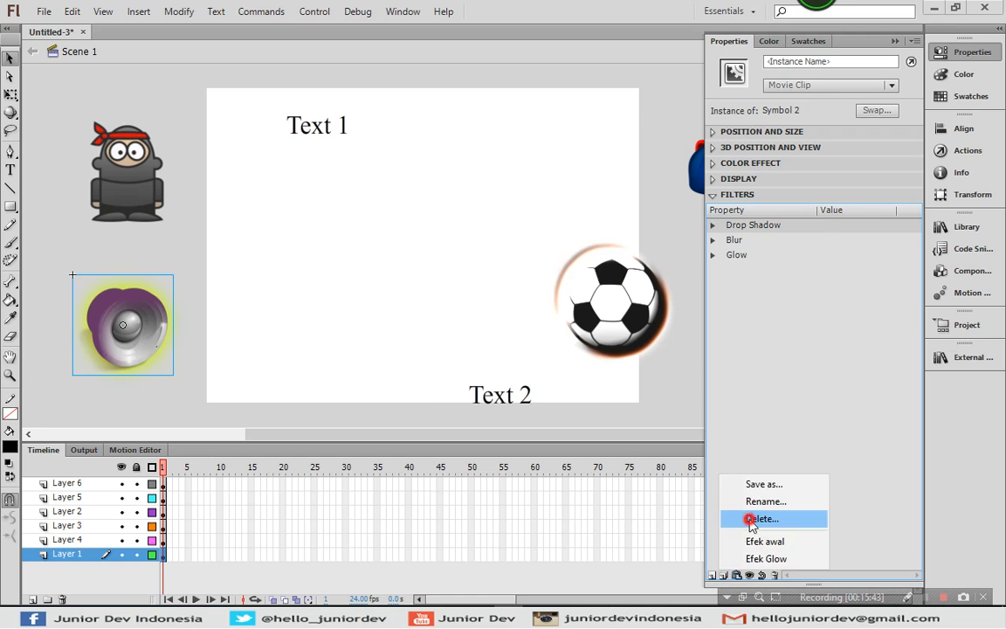
{"action": "left_click", "coordinate": [423, 236]}
{"action": "left_click", "coordinate": [420, 253]}
{"action": "left_click", "coordinate": [422, 236]}
{"action": "left_click", "coordinate": [420, 253]}
{"action": "left_click", "coordinate": [425, 236]}
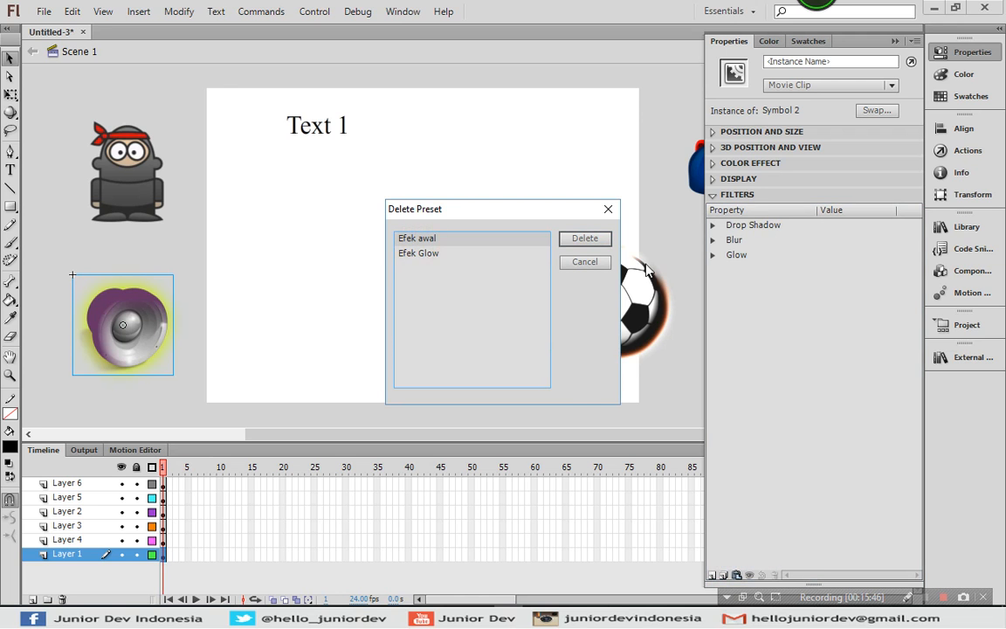
{"action": "left_click", "coordinate": [589, 262]}
{"action": "left_click", "coordinate": [805, 422]}
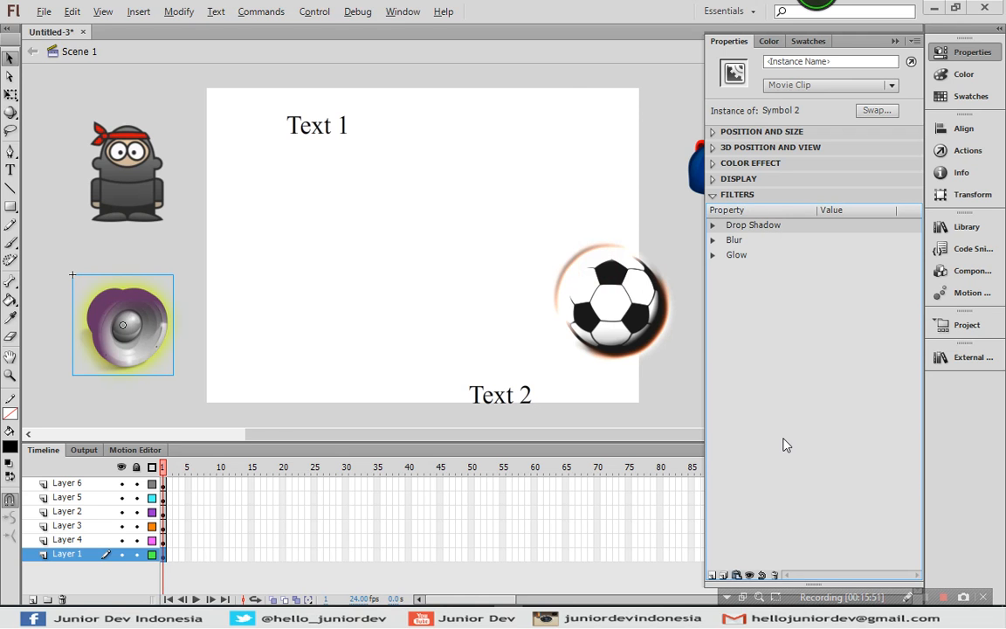
Step: Convert the Superman bitmap to a Movie Clip symbol, keeping the default name
{"action": "left_click", "coordinate": [602, 88]}
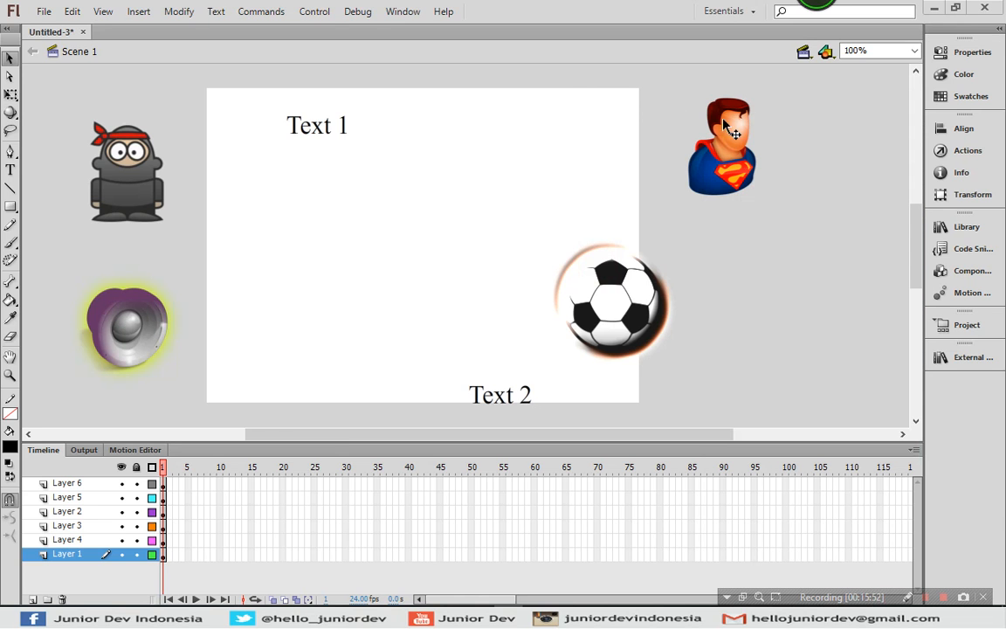
{"action": "left_click", "coordinate": [728, 164]}
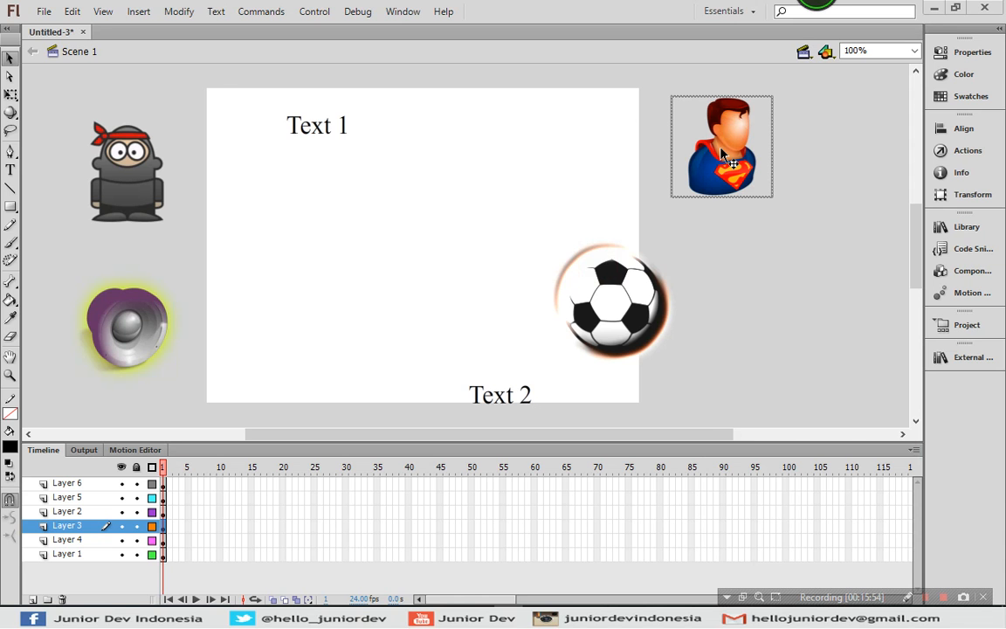
{"action": "right_click", "coordinate": [721, 150]}
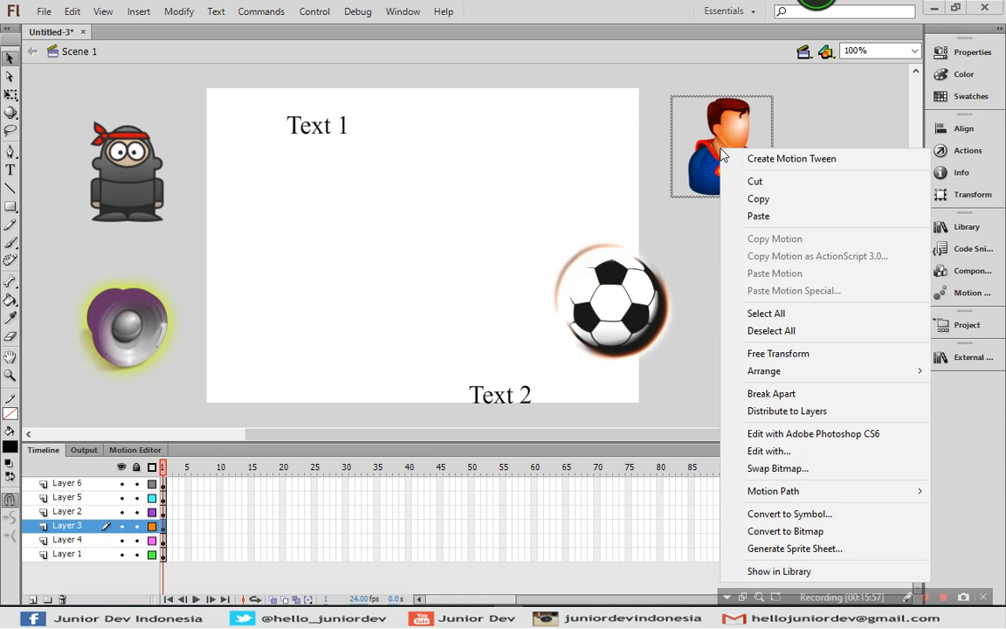
{"action": "left_click", "coordinate": [763, 512]}
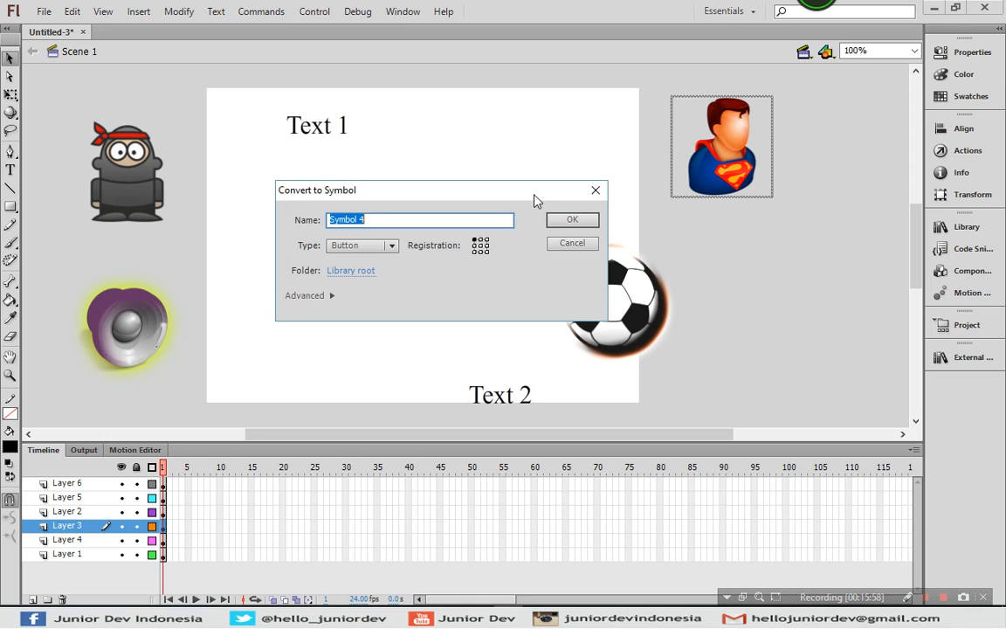
{"action": "left_click", "coordinate": [377, 247]}
{"action": "left_click", "coordinate": [367, 262]}
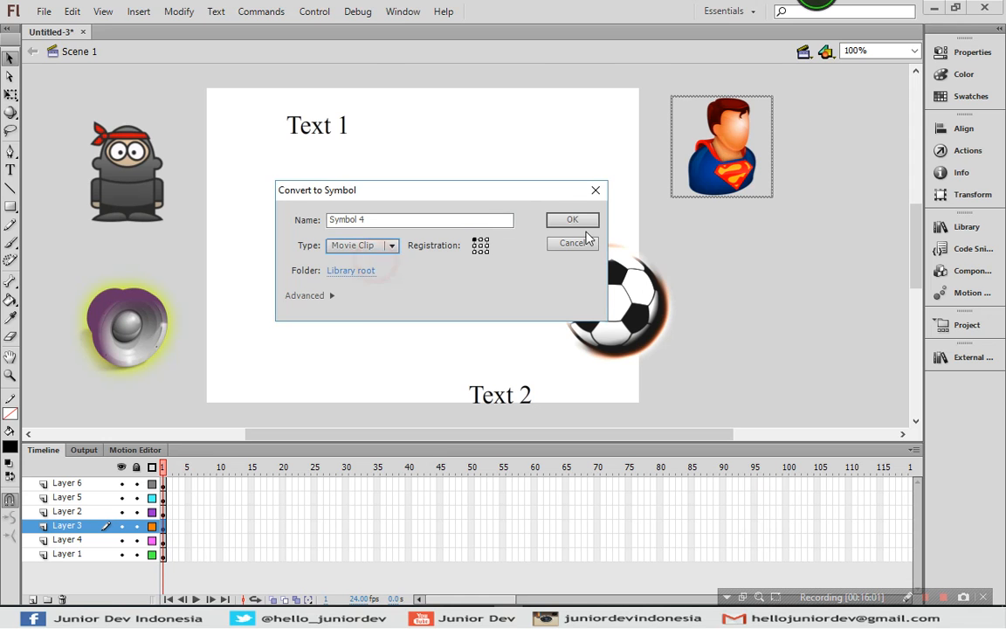
{"action": "left_click", "coordinate": [577, 222]}
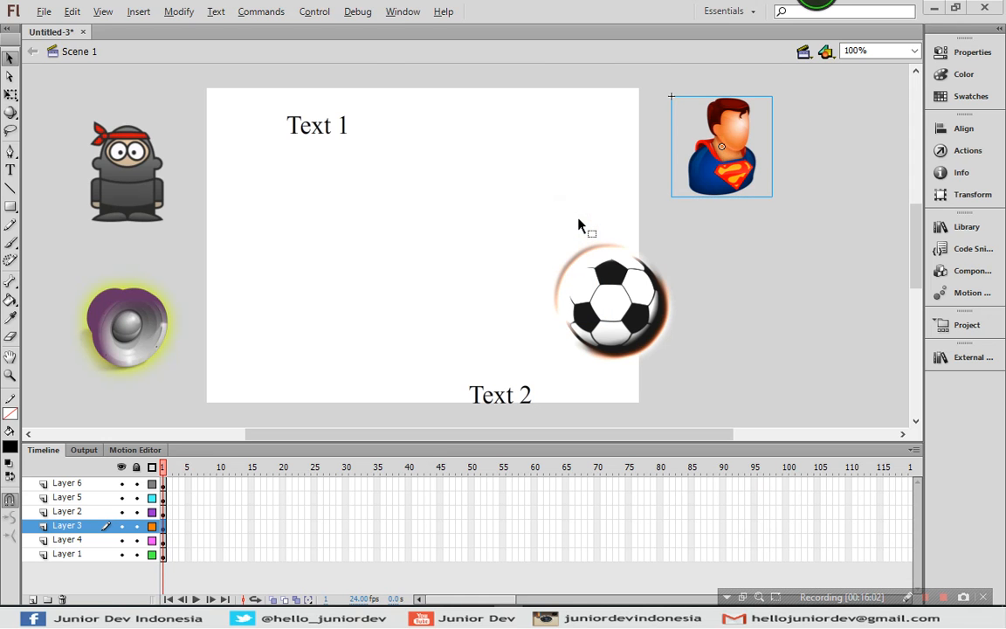
Step: Move the Superman movie clip onto the upper part of the white stage and apply the "Efek Glow" filter preset to it
{"action": "left_click_drag", "start_coordinate": [723, 193], "coordinate": [508, 202]}
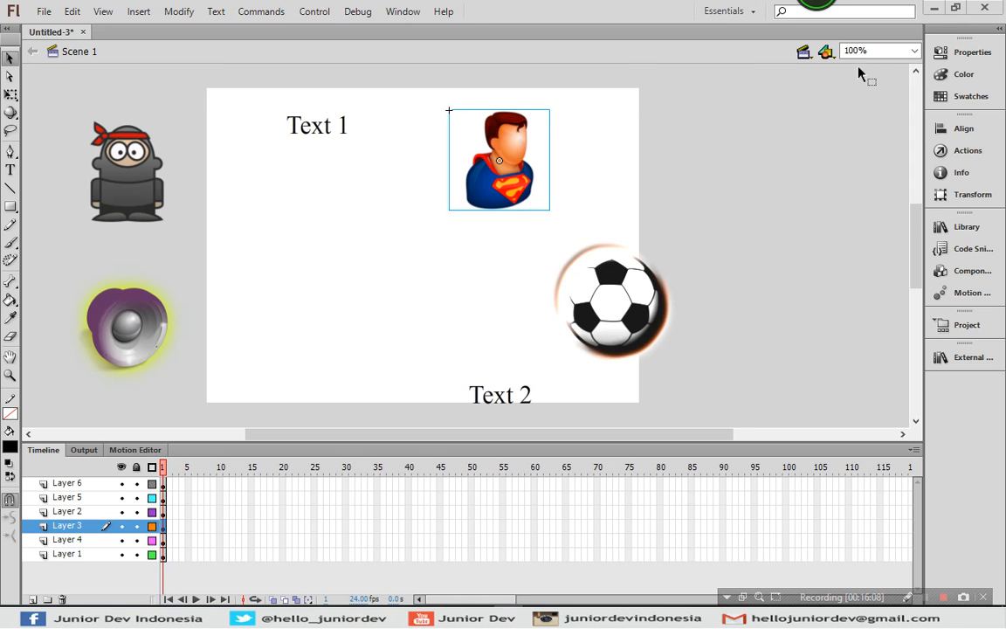
{"action": "left_click", "coordinate": [968, 52]}
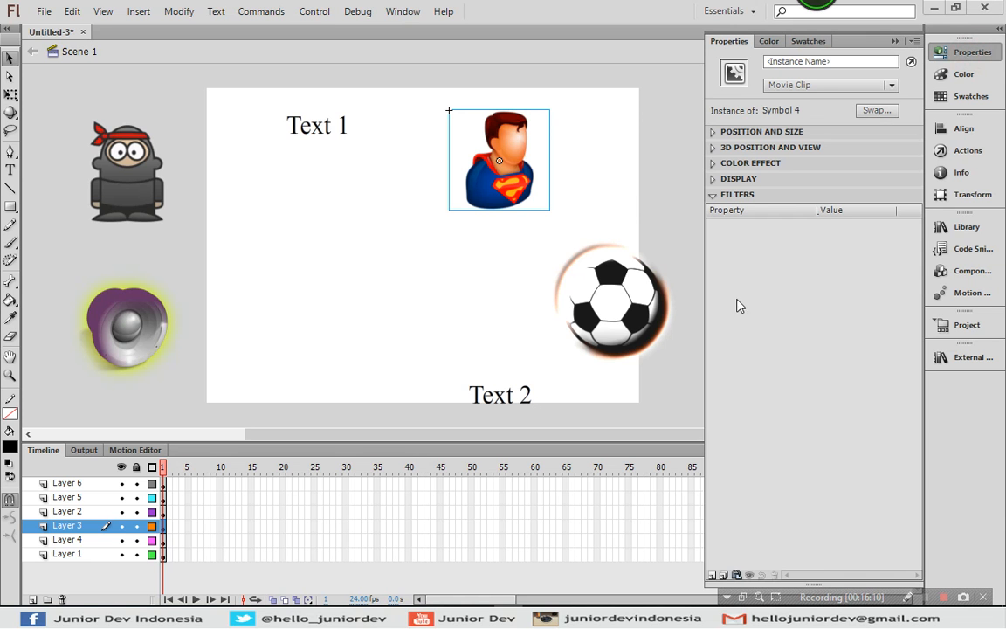
{"action": "left_click", "coordinate": [723, 576]}
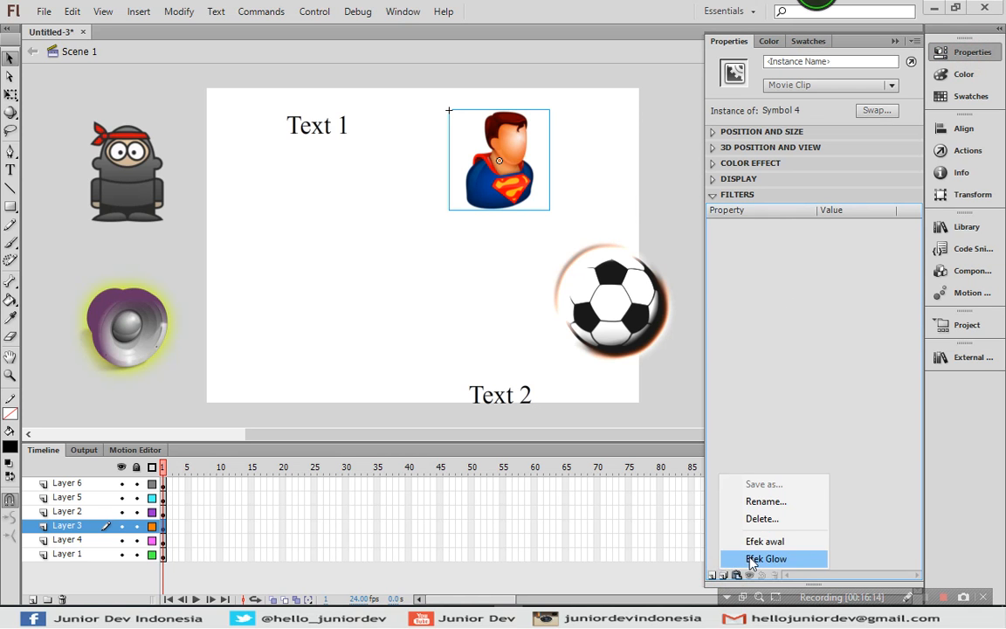
{"action": "left_click", "coordinate": [751, 560]}
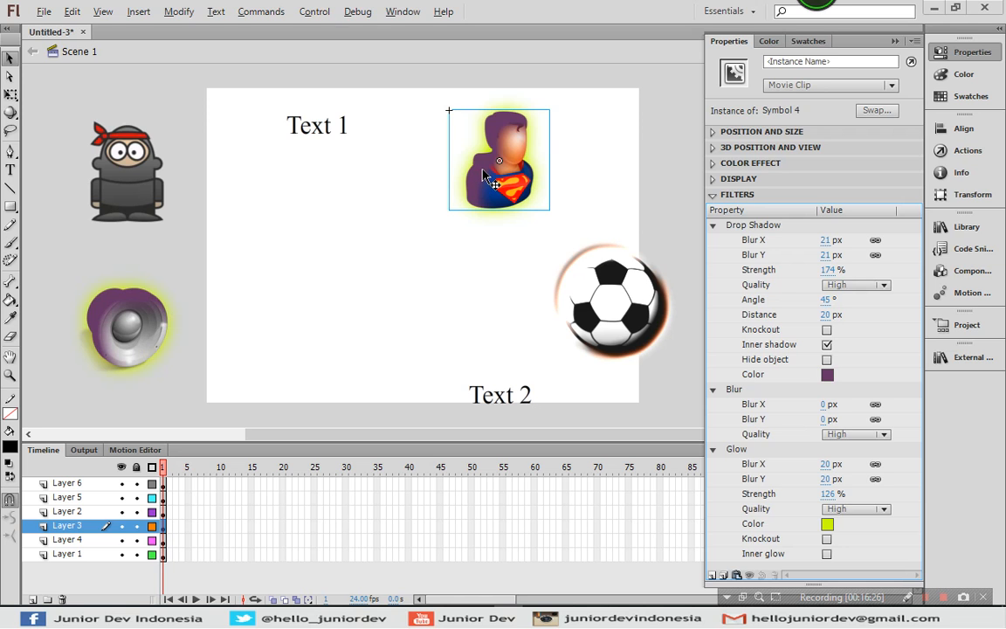
Step: Change the behavior of the ninja symbol instance from Graphic to Movie Clip
{"action": "left_click", "coordinate": [391, 286]}
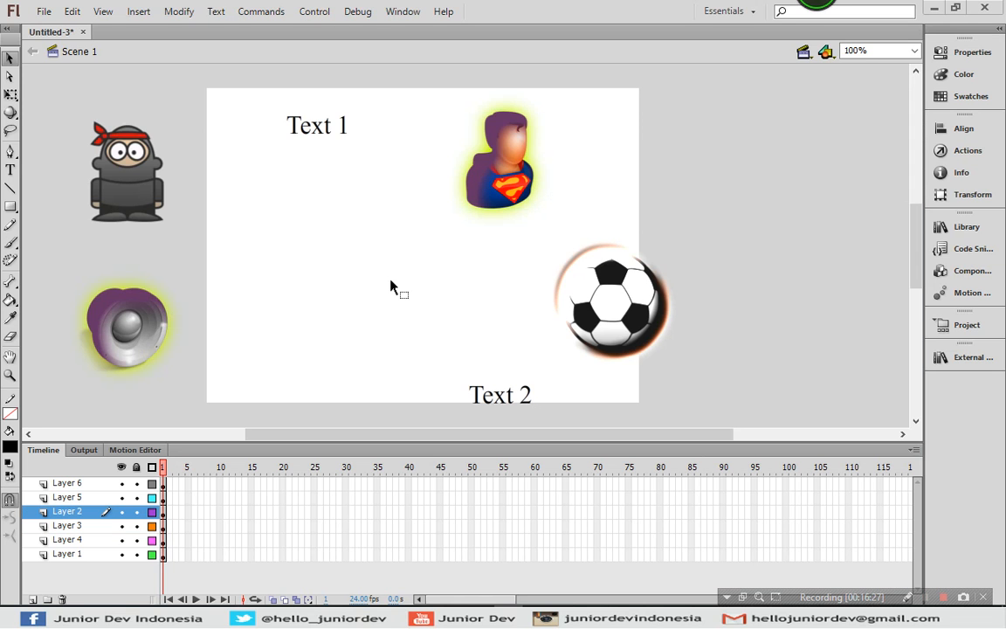
{"action": "left_click", "coordinate": [104, 157]}
{"action": "left_click", "coordinate": [940, 53]}
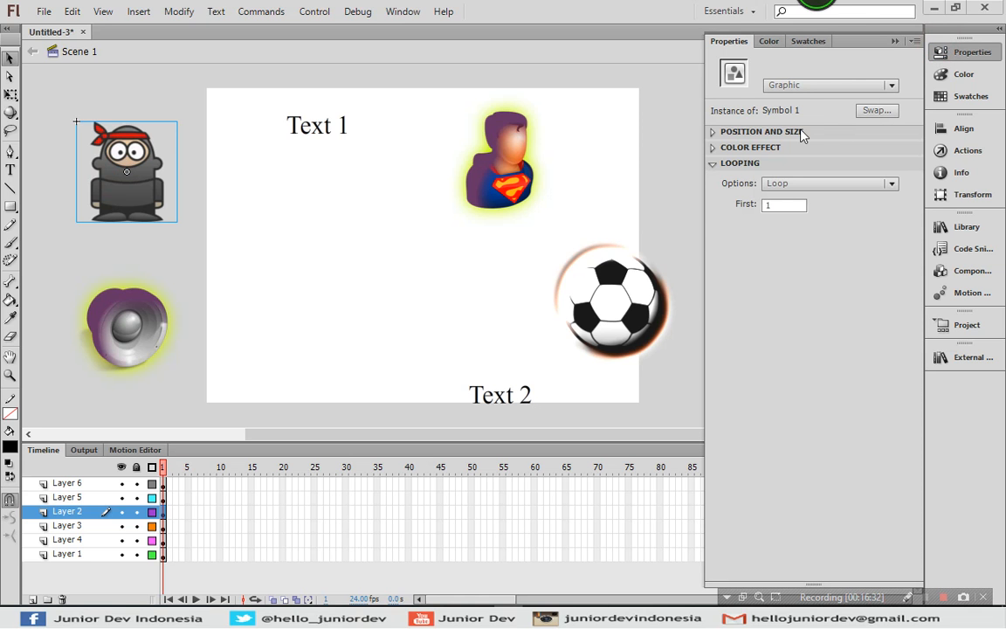
{"action": "left_click", "coordinate": [802, 85]}
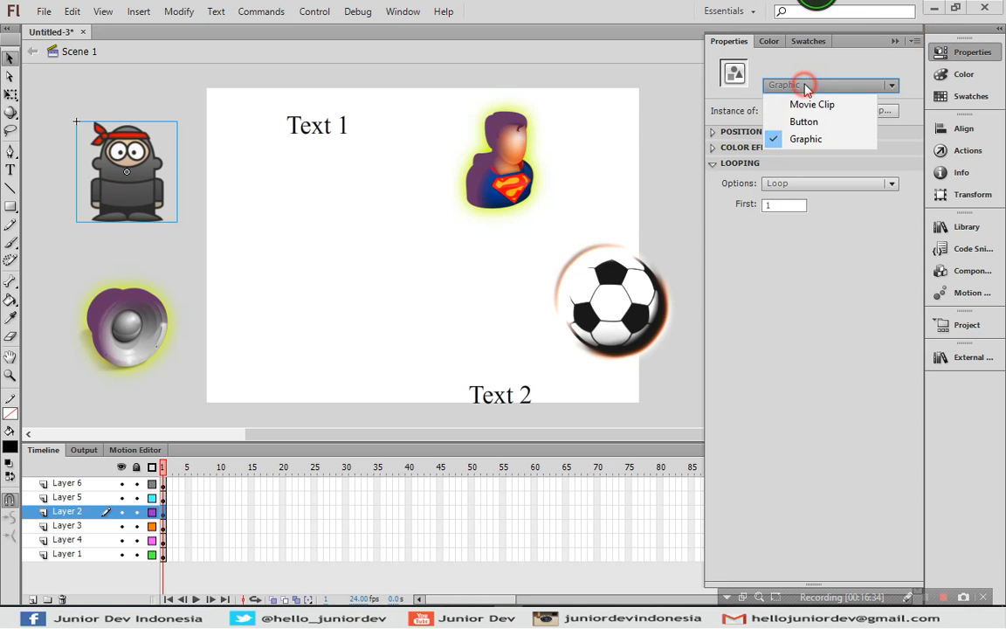
{"action": "left_click", "coordinate": [803, 105]}
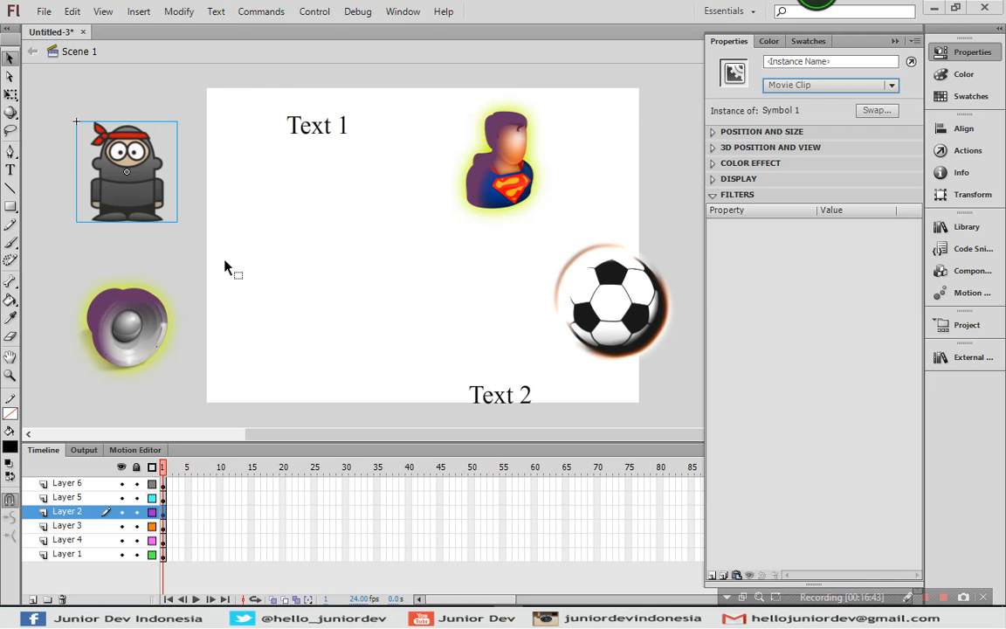
Step: Collapse the soccer ball button's filter settings and copy only its Gradient Glow filter
{"action": "left_click", "coordinate": [630, 300]}
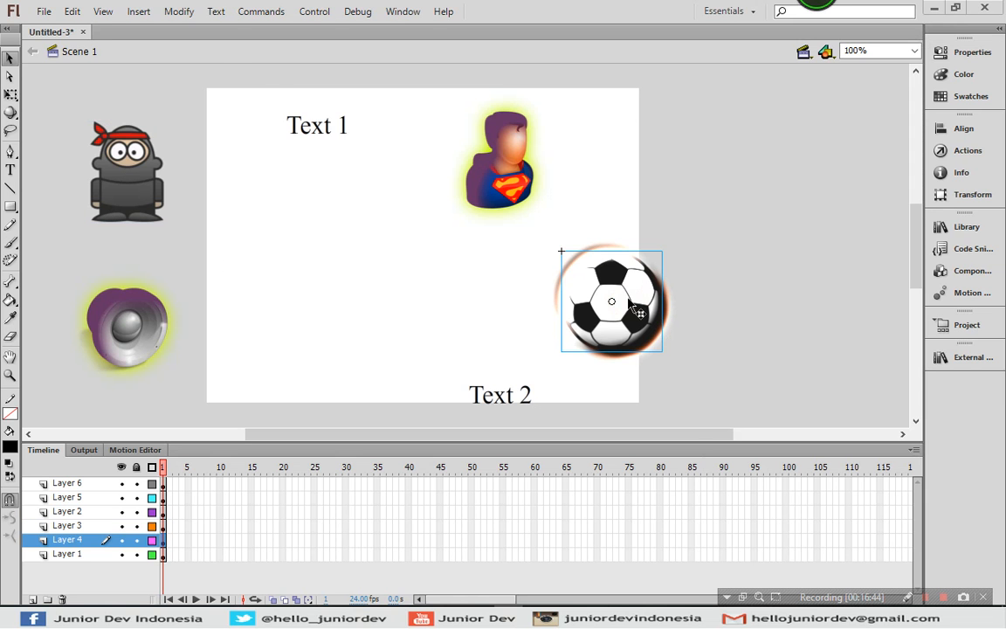
{"action": "left_click", "coordinate": [975, 55]}
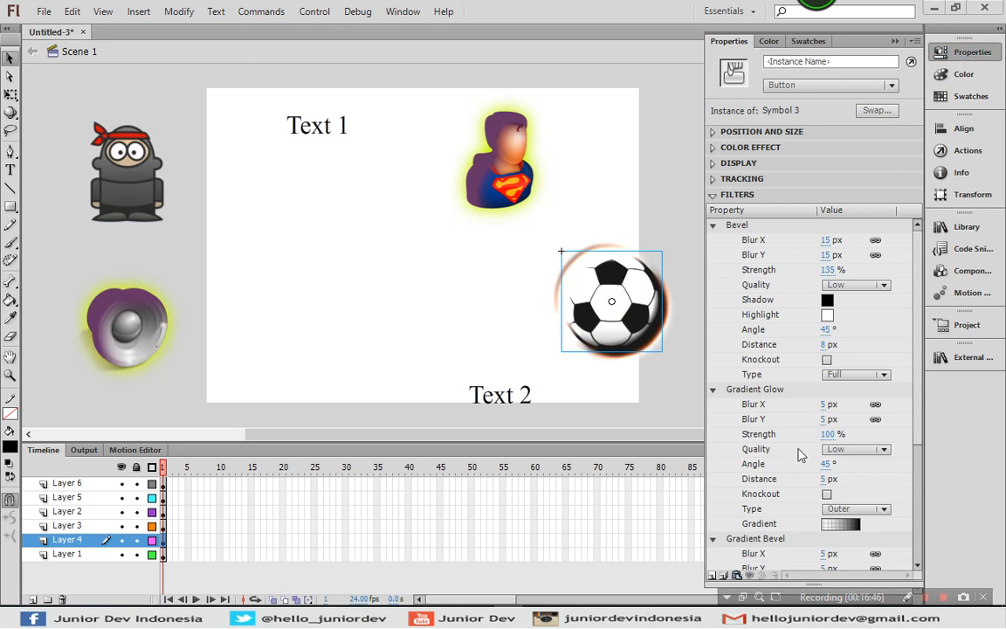
{"action": "left_click", "coordinate": [714, 225]}
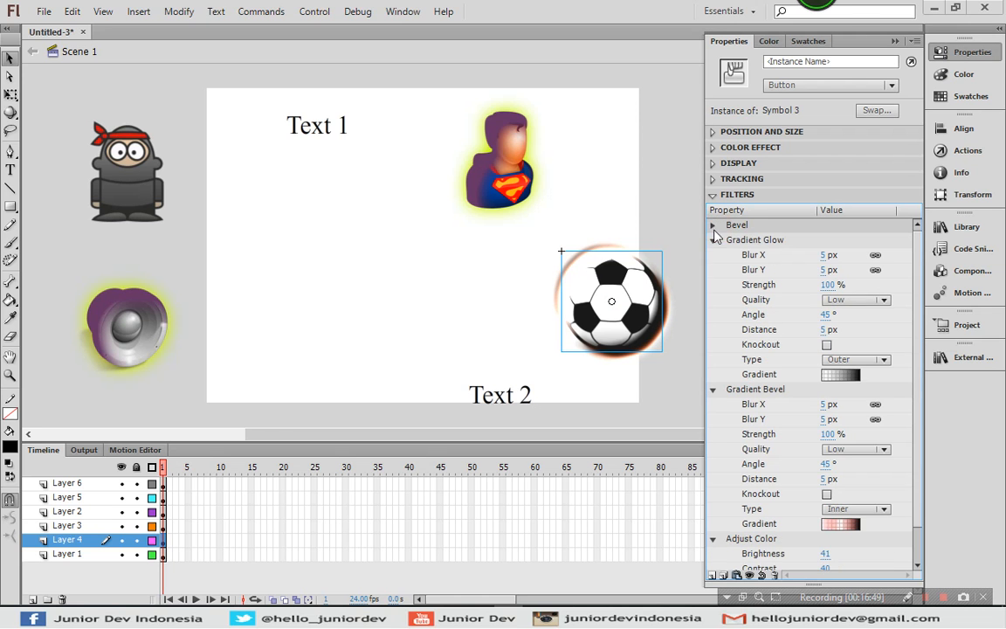
{"action": "left_click", "coordinate": [713, 241]}
{"action": "left_click", "coordinate": [714, 255]}
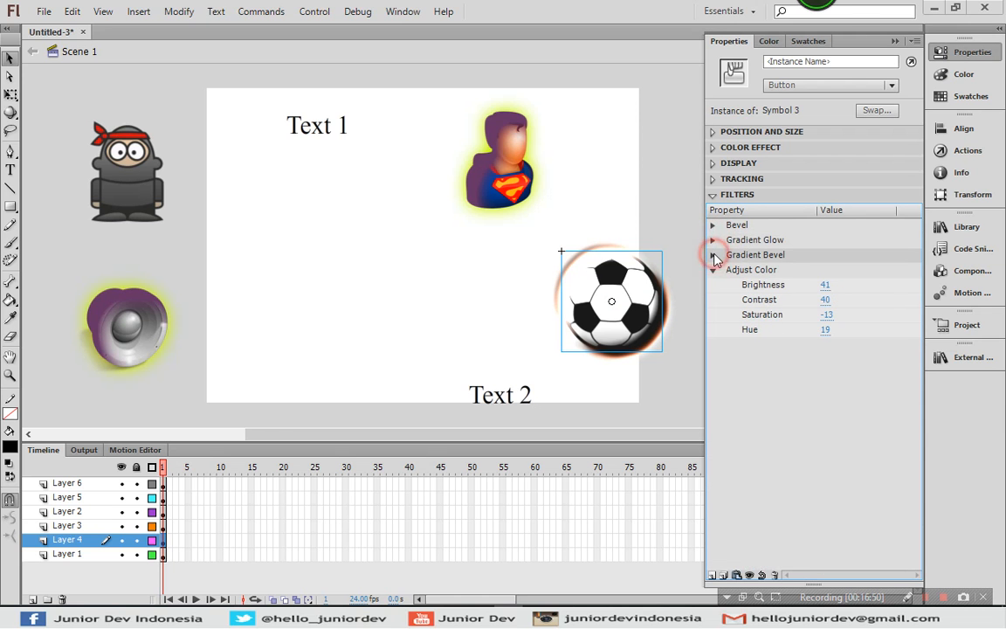
{"action": "left_click", "coordinate": [737, 576]}
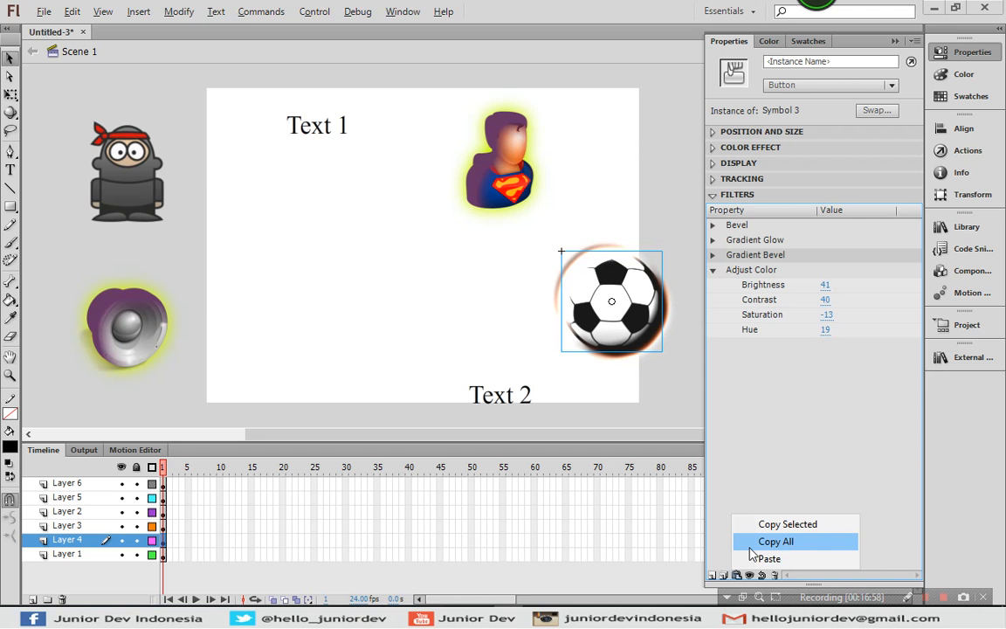
{"action": "left_click", "coordinate": [773, 463]}
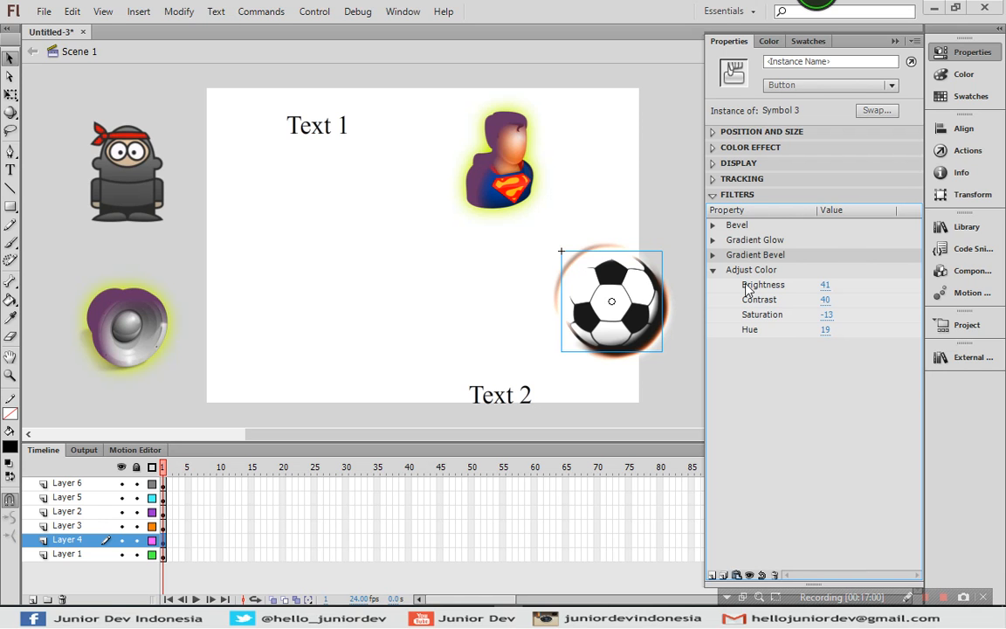
{"action": "left_click", "coordinate": [715, 270]}
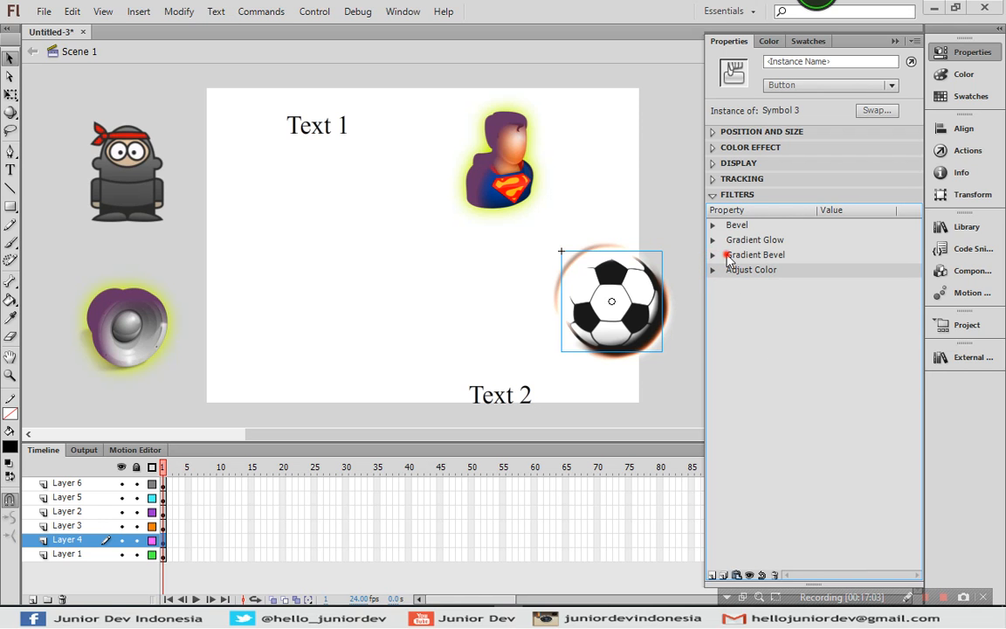
{"action": "left_click", "coordinate": [726, 254]}
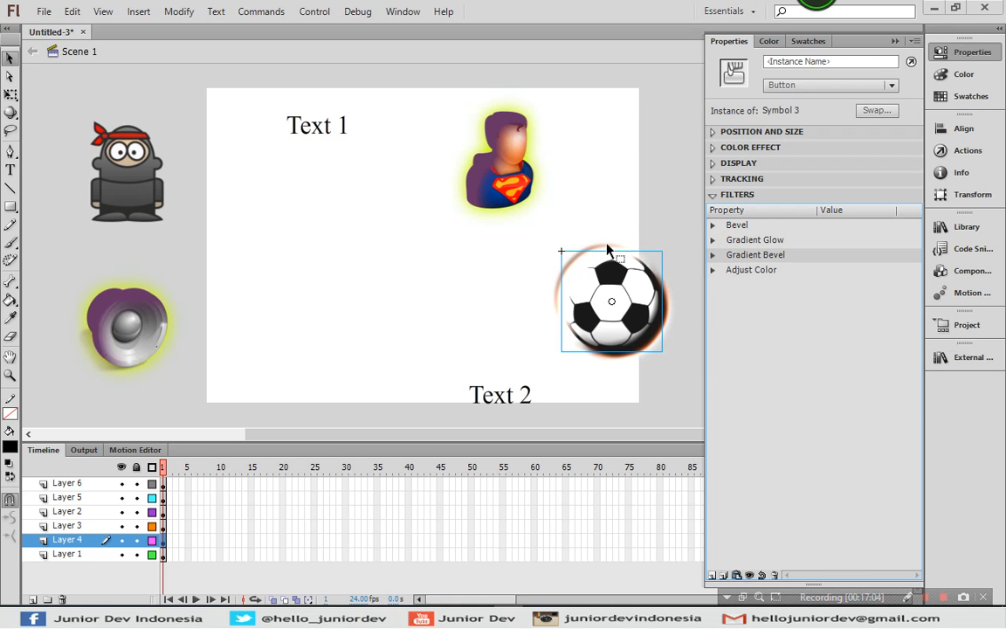
{"action": "left_click", "coordinate": [740, 243]}
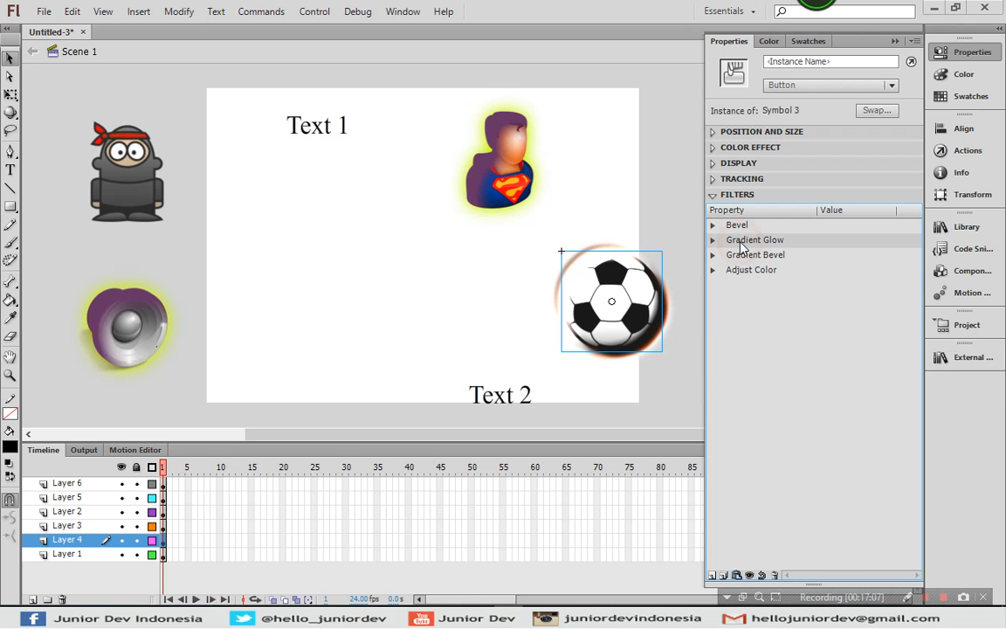
{"action": "left_click", "coordinate": [736, 575]}
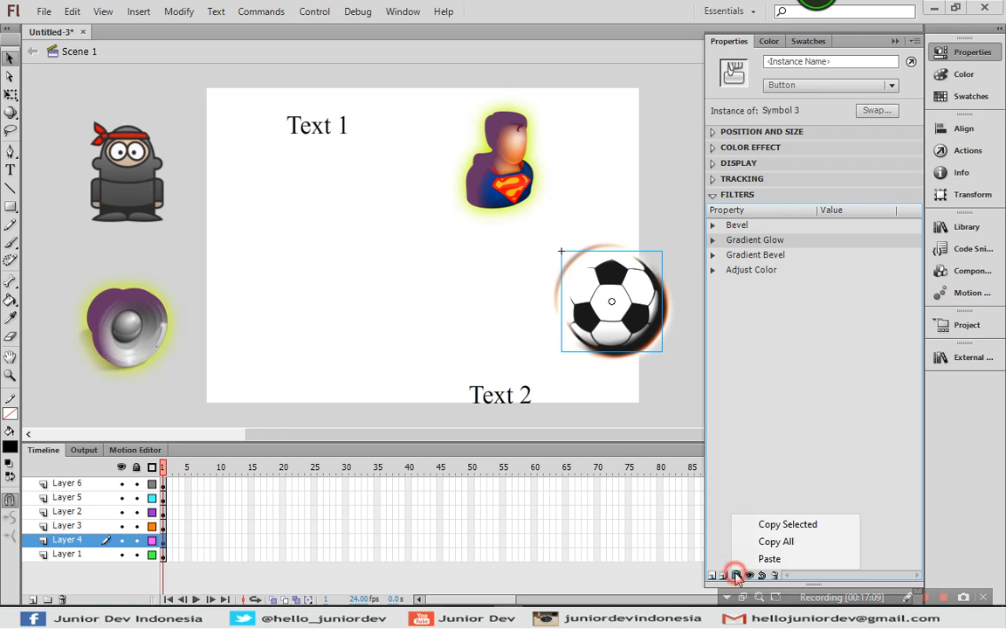
{"action": "left_click", "coordinate": [763, 525]}
Step: Paste the copied Gradient Glow filter onto the ninja movie clip
{"action": "left_click", "coordinate": [137, 184]}
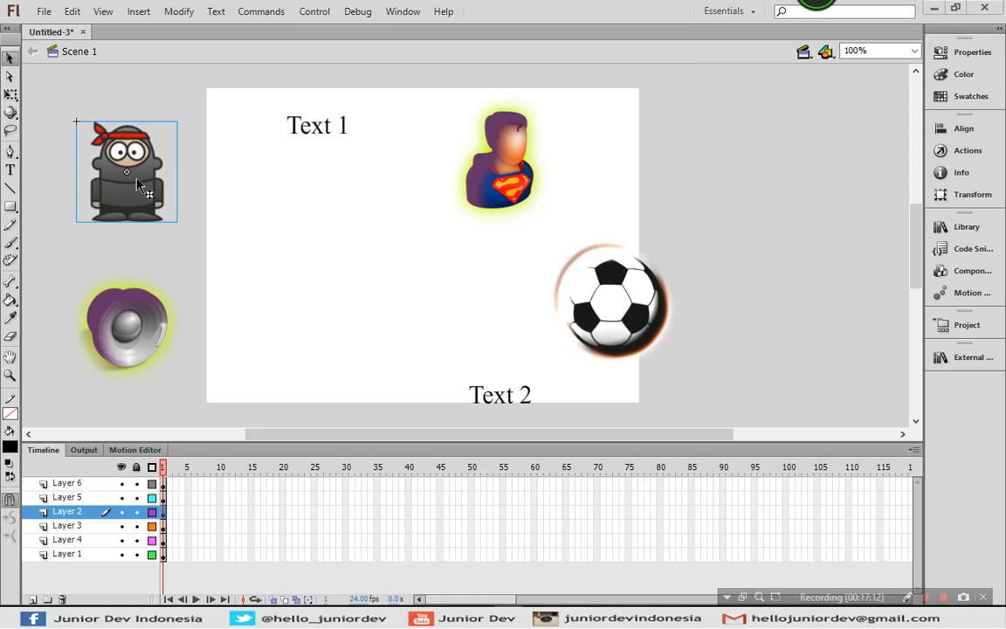
{"action": "left_click", "coordinate": [965, 54]}
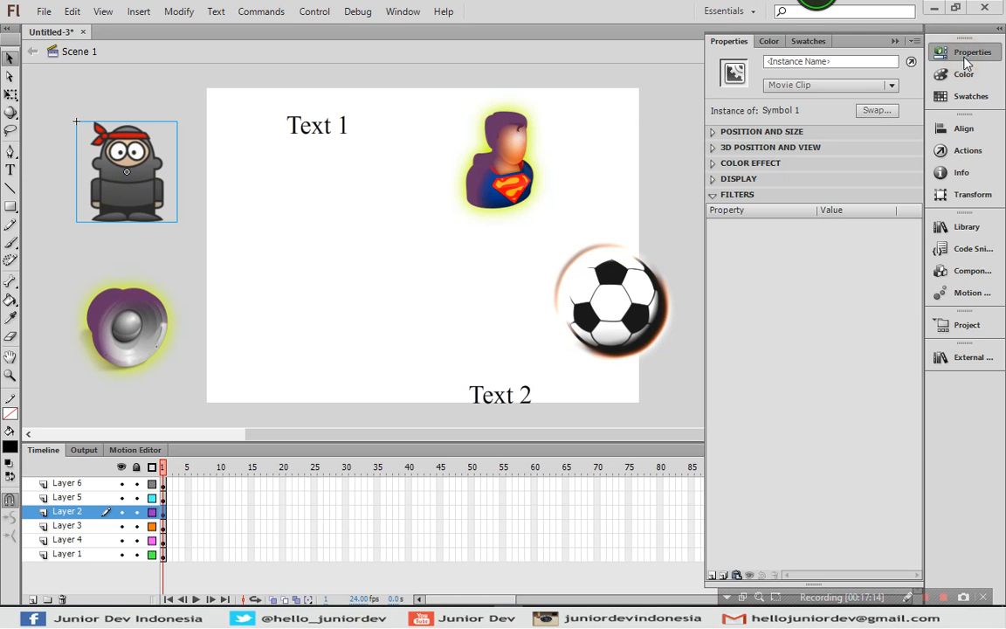
{"action": "left_click", "coordinate": [737, 577]}
{"action": "left_click", "coordinate": [761, 560]}
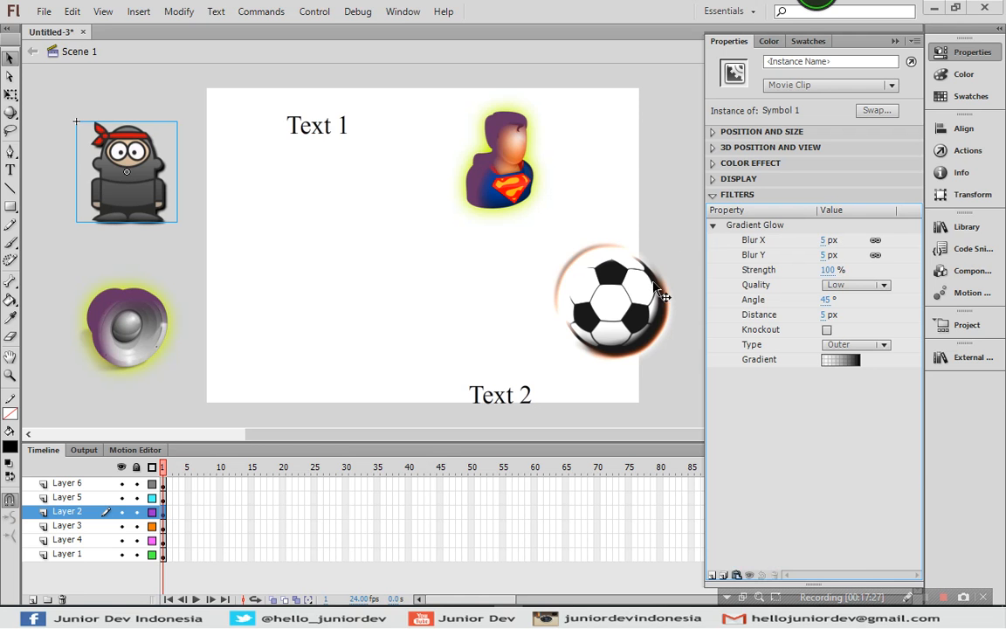
Step: Copy all the filters of the soccer ball button
{"action": "left_click", "coordinate": [611, 306]}
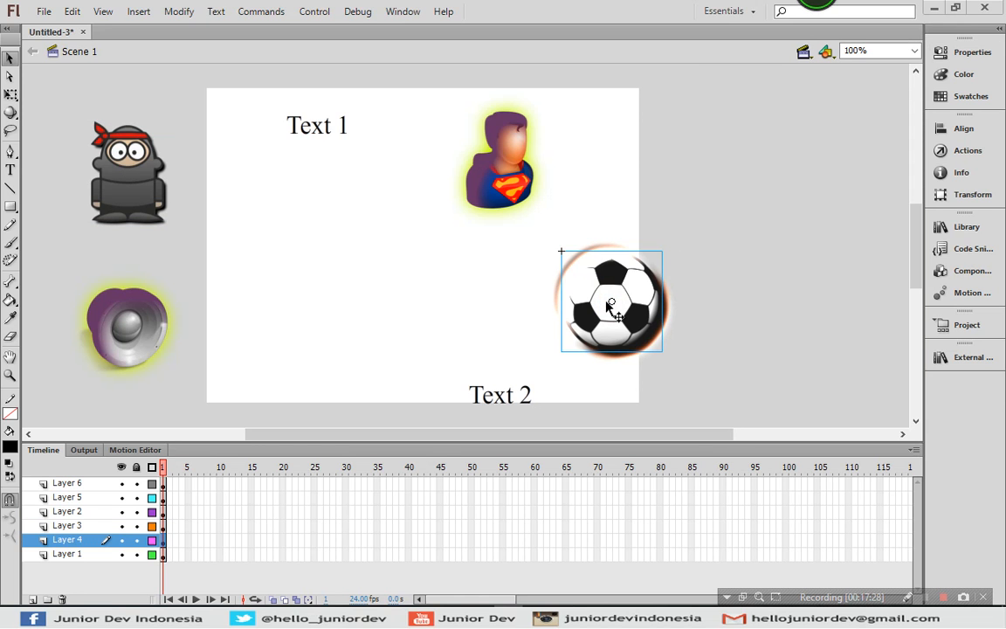
{"action": "left_click", "coordinate": [952, 52]}
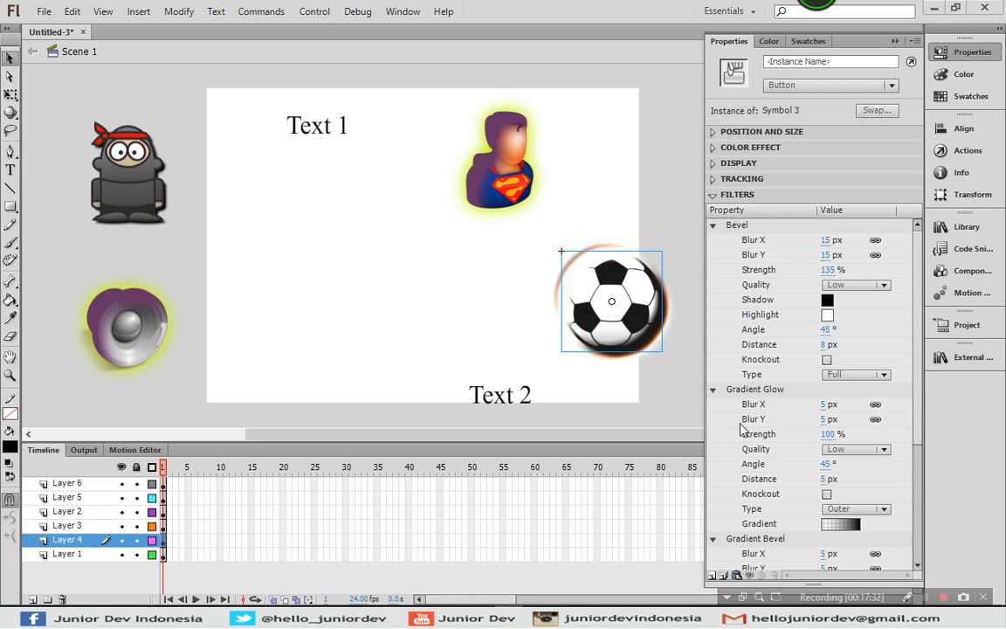
{"action": "left_click", "coordinate": [737, 576]}
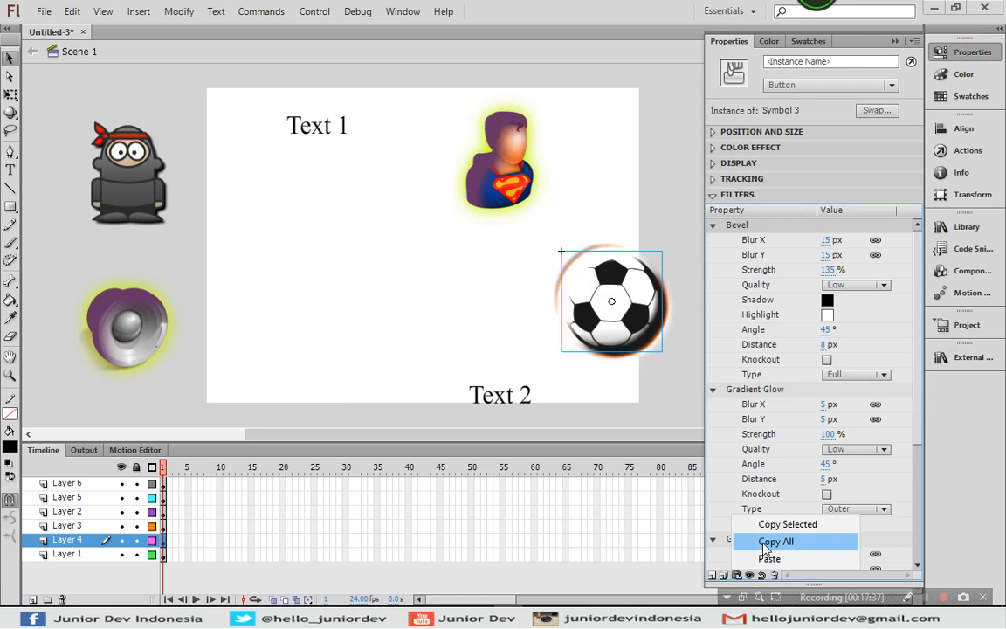
{"action": "left_click", "coordinate": [765, 542]}
Step: Paste all the copied ball filters onto the ninja movie clip and set the Gradient Glow blur to 0 px
{"action": "left_click", "coordinate": [118, 154]}
{"action": "left_click", "coordinate": [965, 52]}
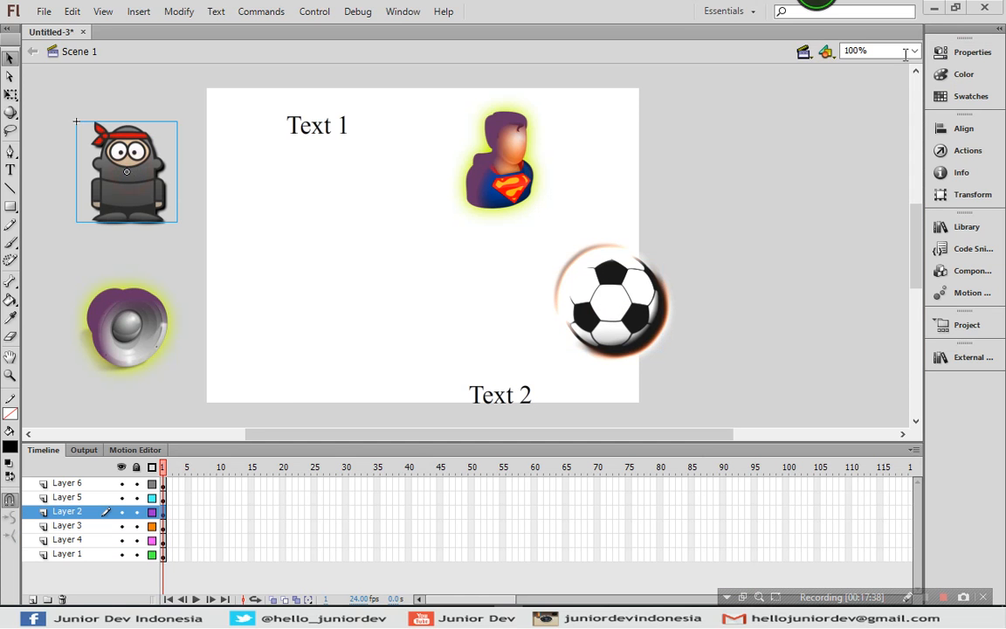
{"action": "left_click", "coordinate": [956, 61]}
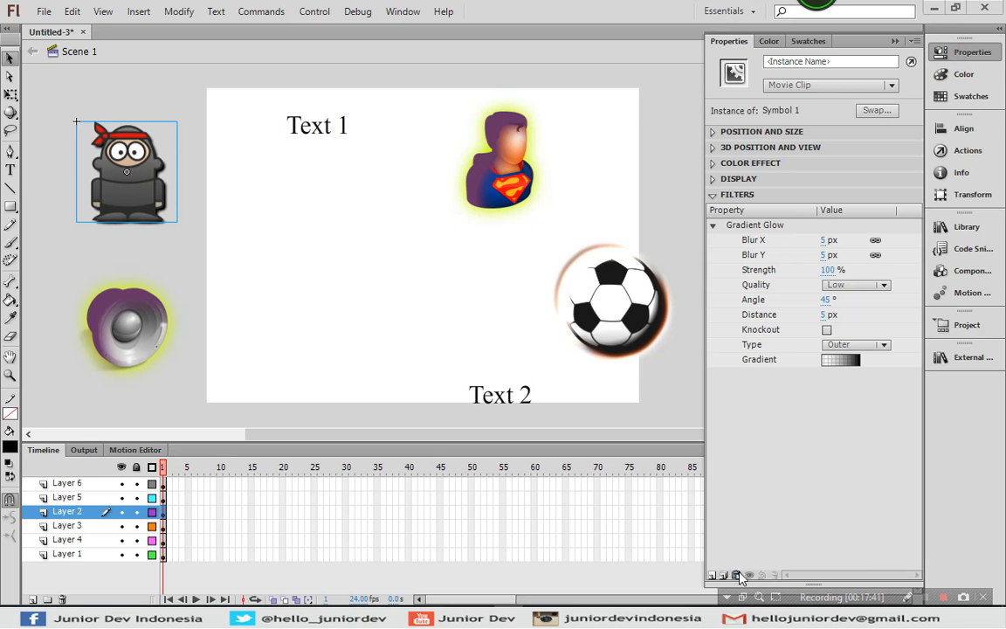
{"action": "left_click", "coordinate": [738, 575]}
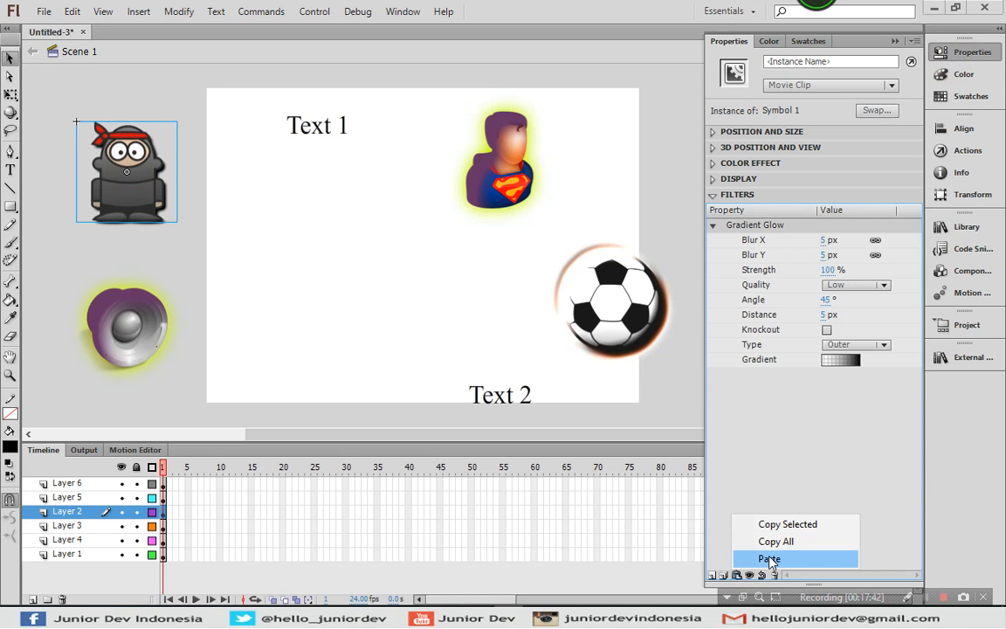
{"action": "left_click", "coordinate": [770, 560]}
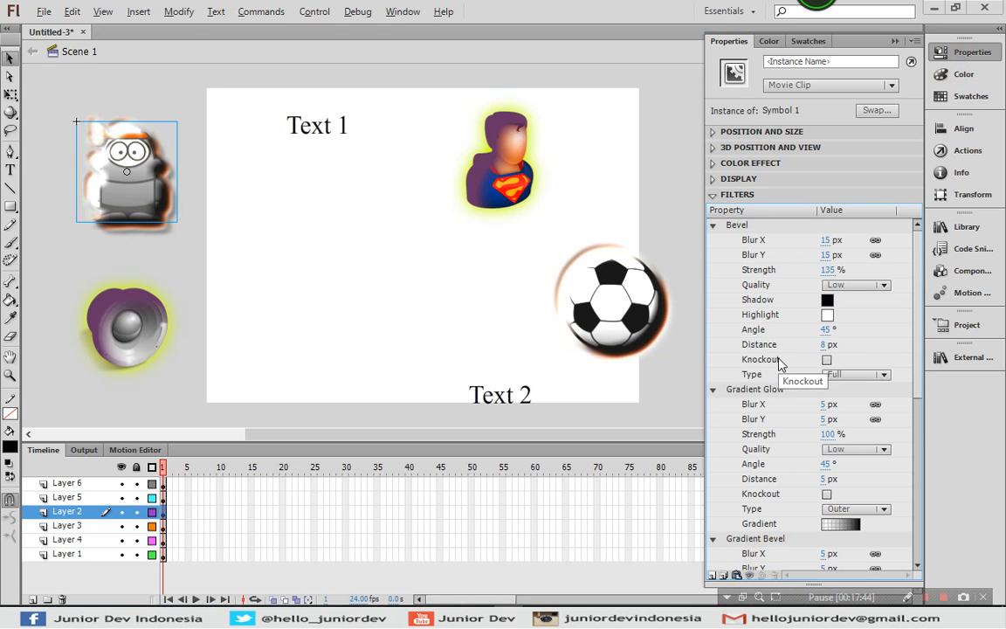
{"action": "scroll", "coordinate": [778, 358], "scroll_direction": "down", "scroll_amount": 1}
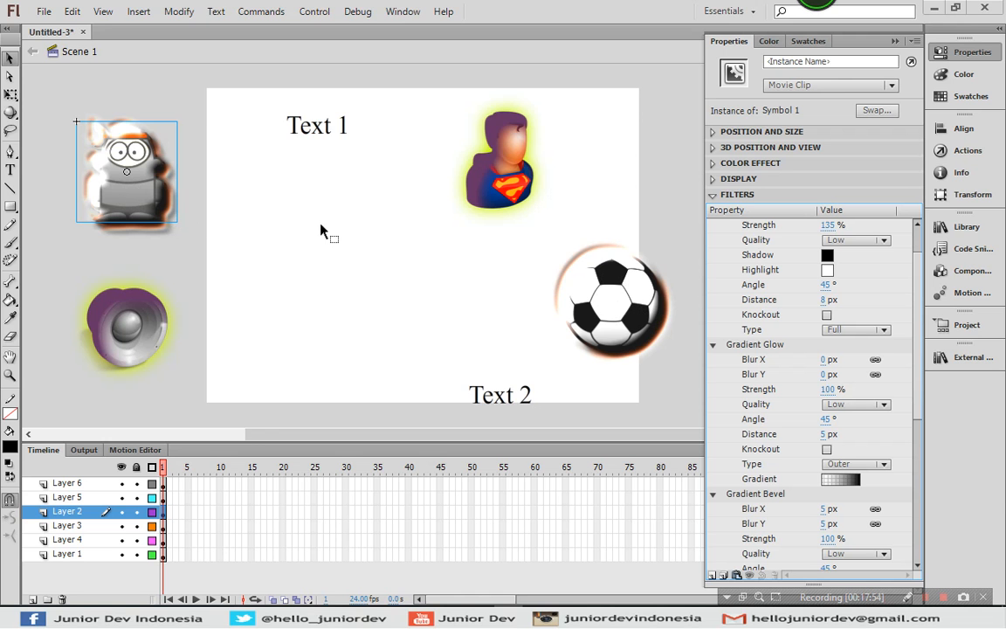
{"action": "left_click", "coordinate": [451, 325]}
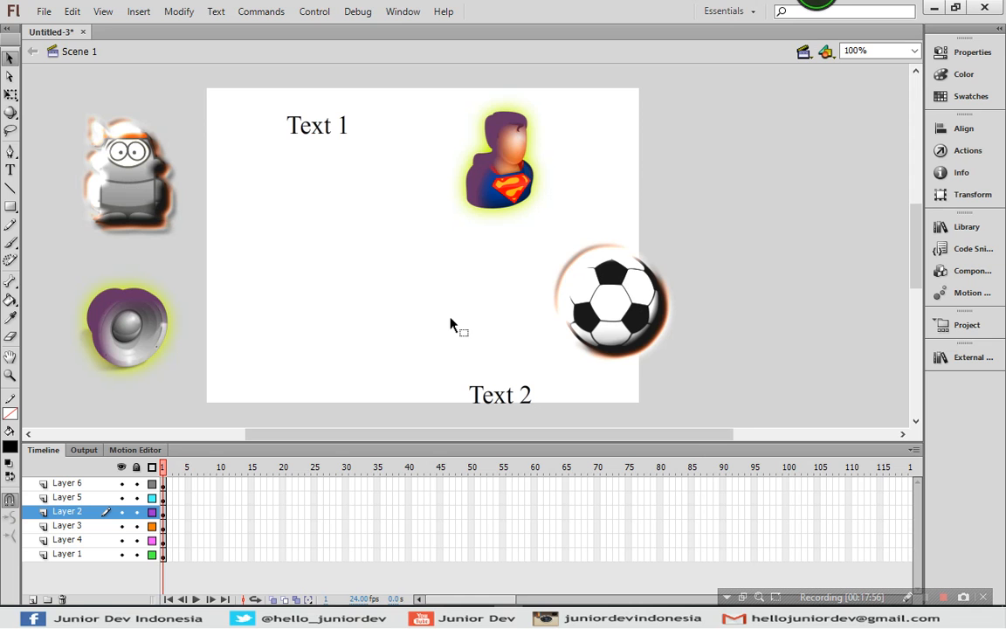
Step: Add a Drop Shadow filter with default settings to the "Text 1" text
{"action": "left_click", "coordinate": [330, 133]}
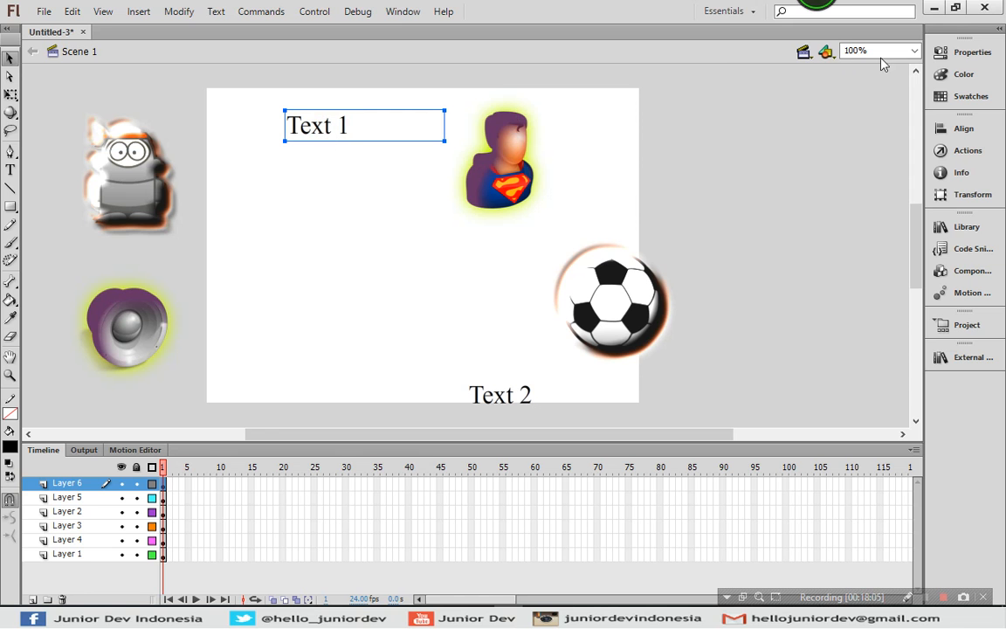
{"action": "left_click", "coordinate": [940, 50]}
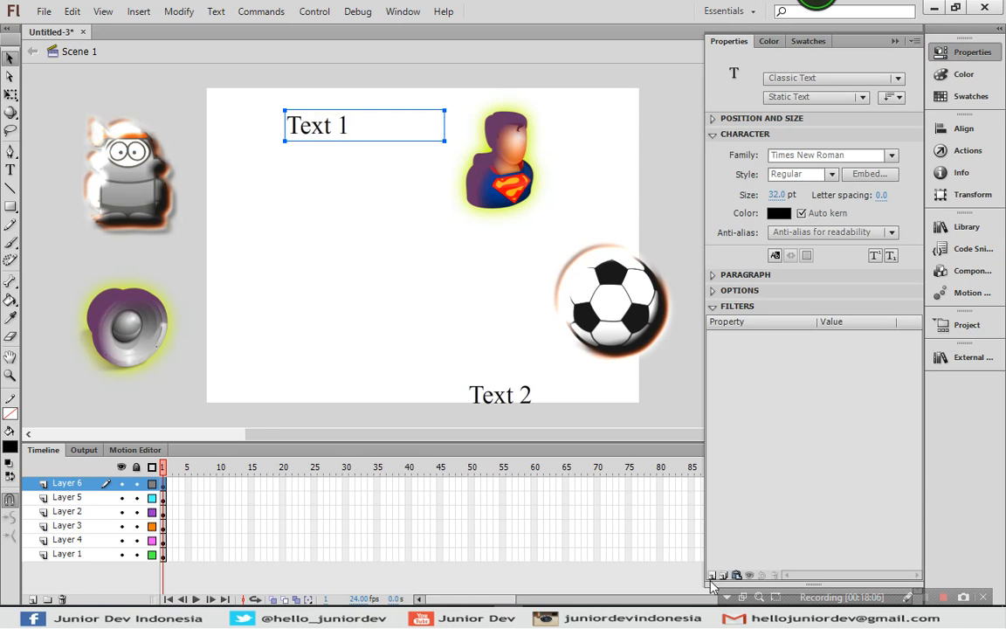
{"action": "left_click", "coordinate": [711, 575]}
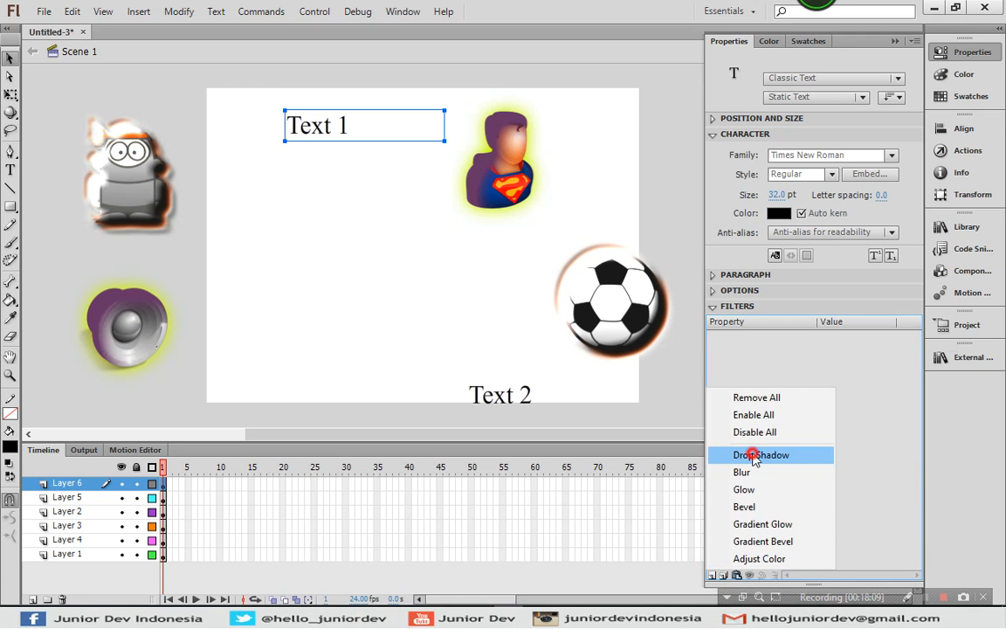
{"action": "left_click", "coordinate": [755, 457]}
Step: Move "Text 2" to the middle of the white stage and add a Glow filter with default settings
{"action": "left_click_drag", "start_coordinate": [478, 404], "coordinate": [367, 282]}
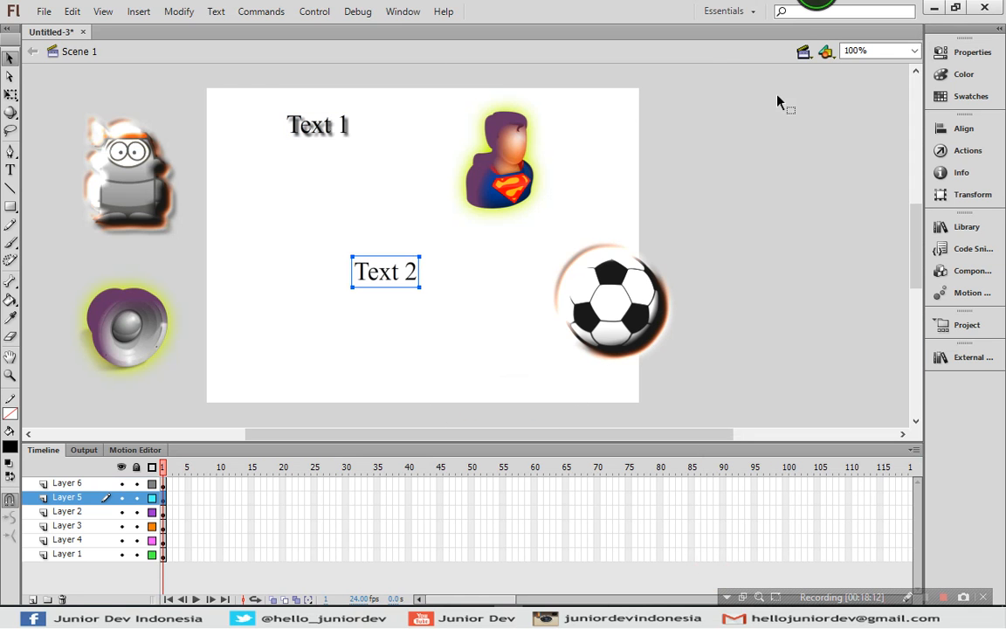
{"action": "left_click", "coordinate": [942, 55]}
{"action": "left_click", "coordinate": [712, 575]}
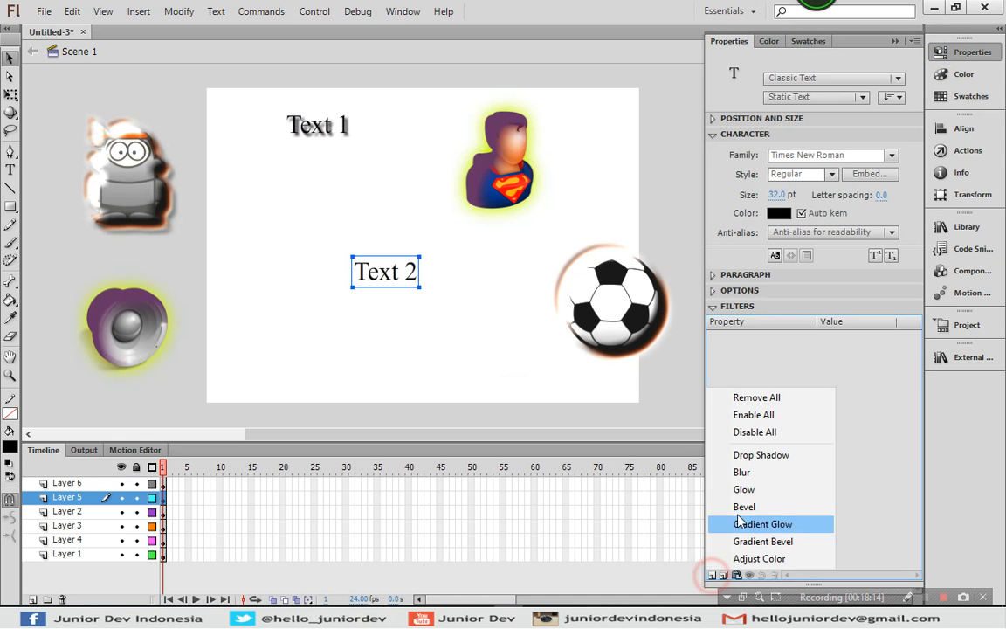
{"action": "left_click", "coordinate": [744, 489]}
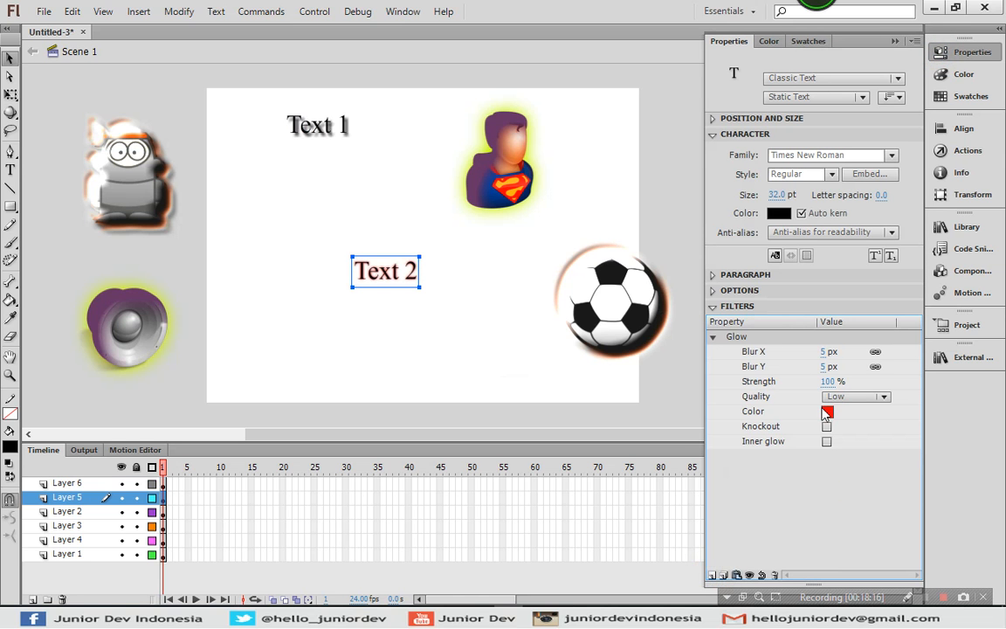
Step: Disable the speaker movie clip's Glow, Blur and Drop Shadow filters one after another
{"action": "left_click", "coordinate": [112, 334]}
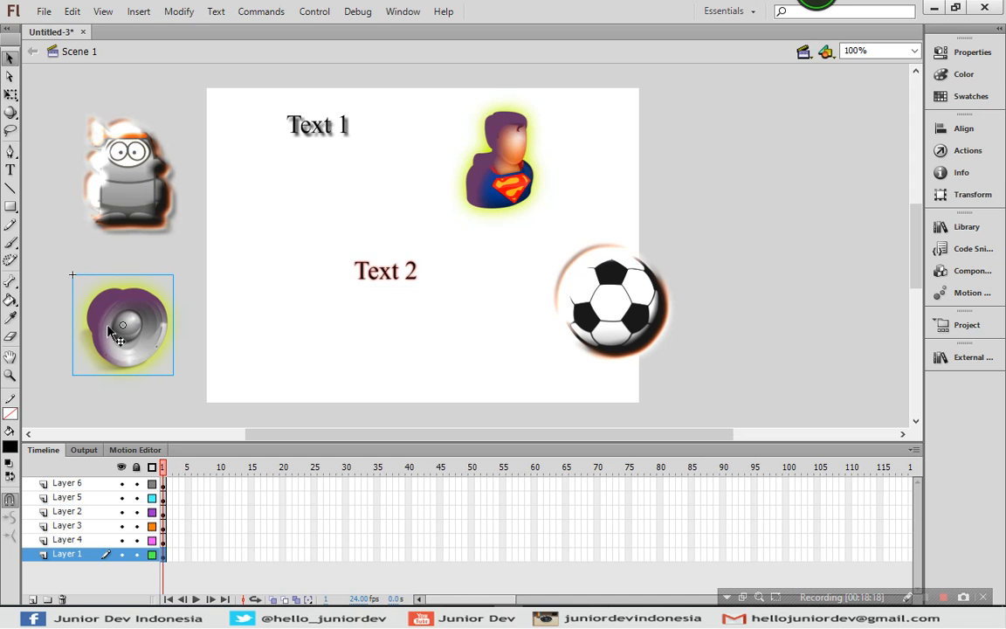
{"action": "left_click", "coordinate": [943, 54]}
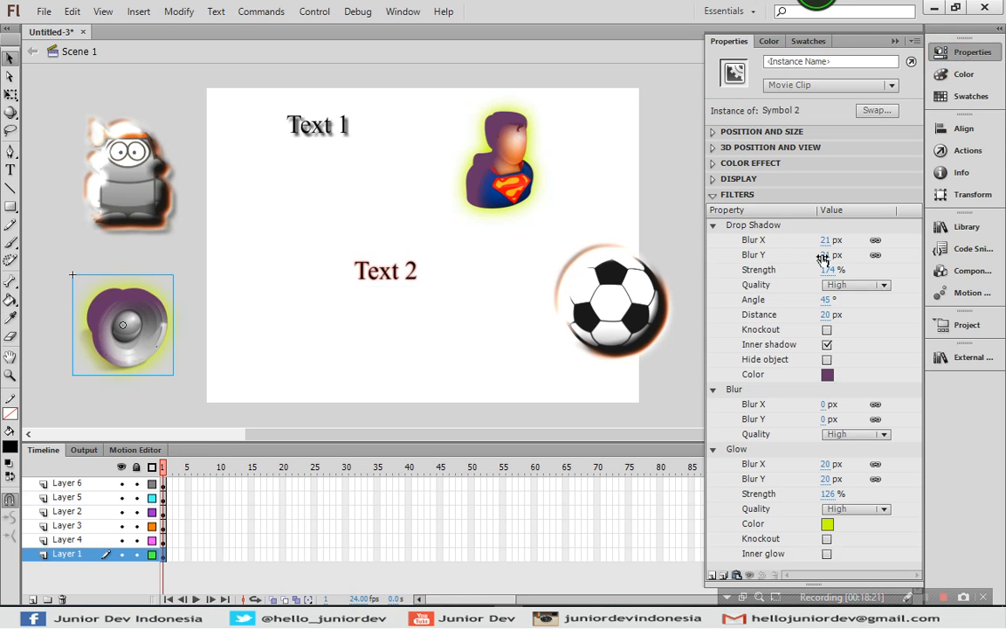
{"action": "left_click", "coordinate": [713, 225]}
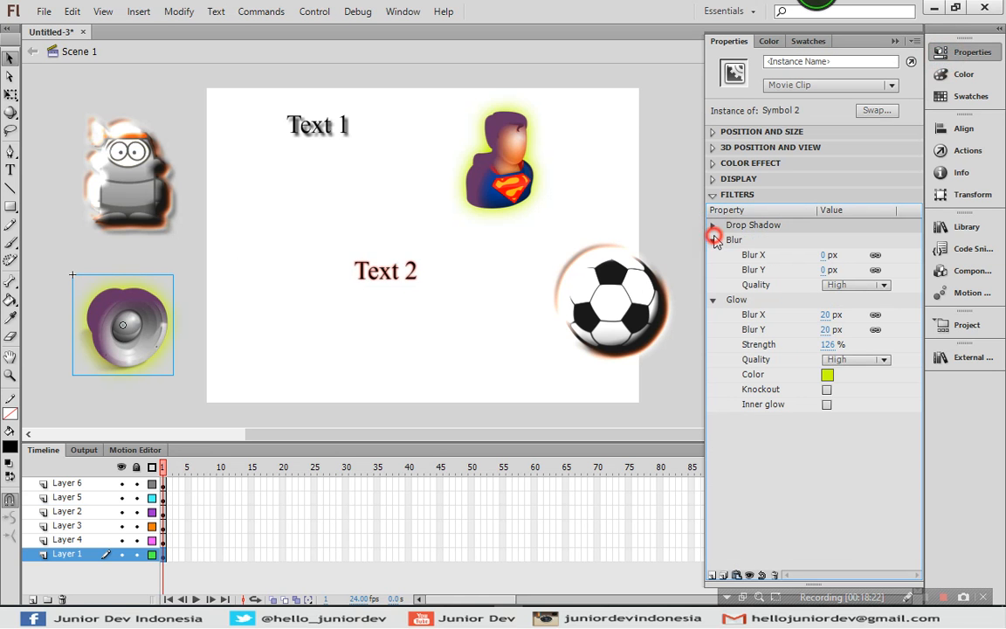
{"action": "left_click", "coordinate": [713, 239]}
{"action": "left_click", "coordinate": [713, 254]}
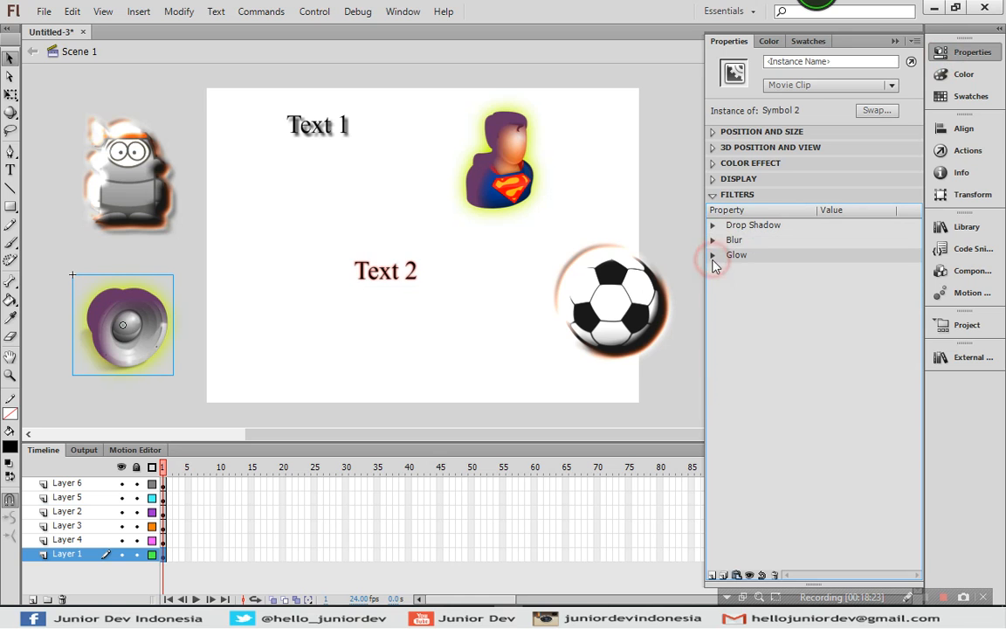
{"action": "left_click", "coordinate": [750, 576]}
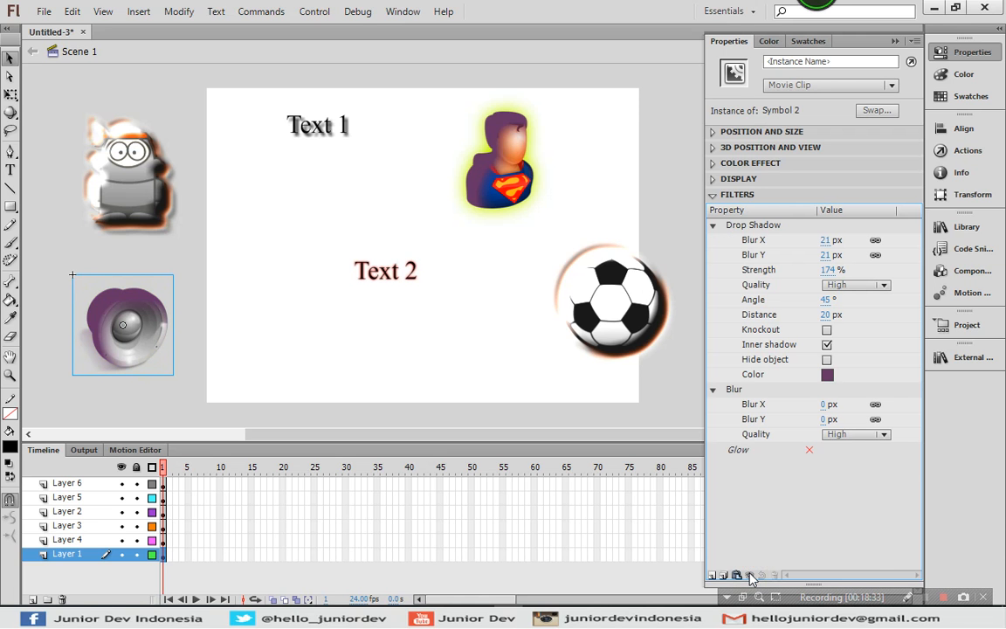
{"action": "left_click", "coordinate": [739, 453]}
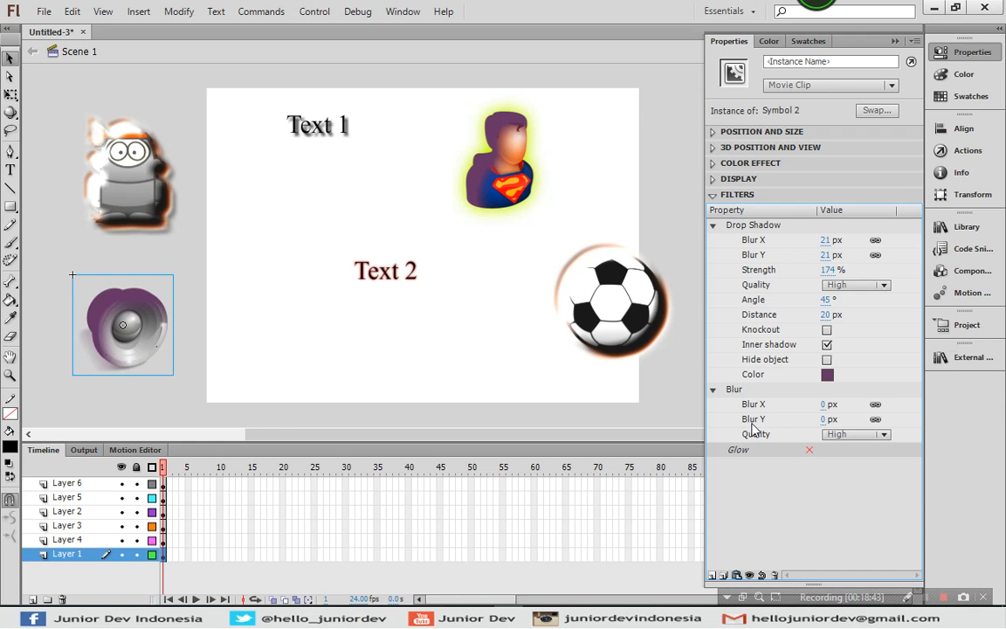
{"action": "left_click", "coordinate": [732, 389]}
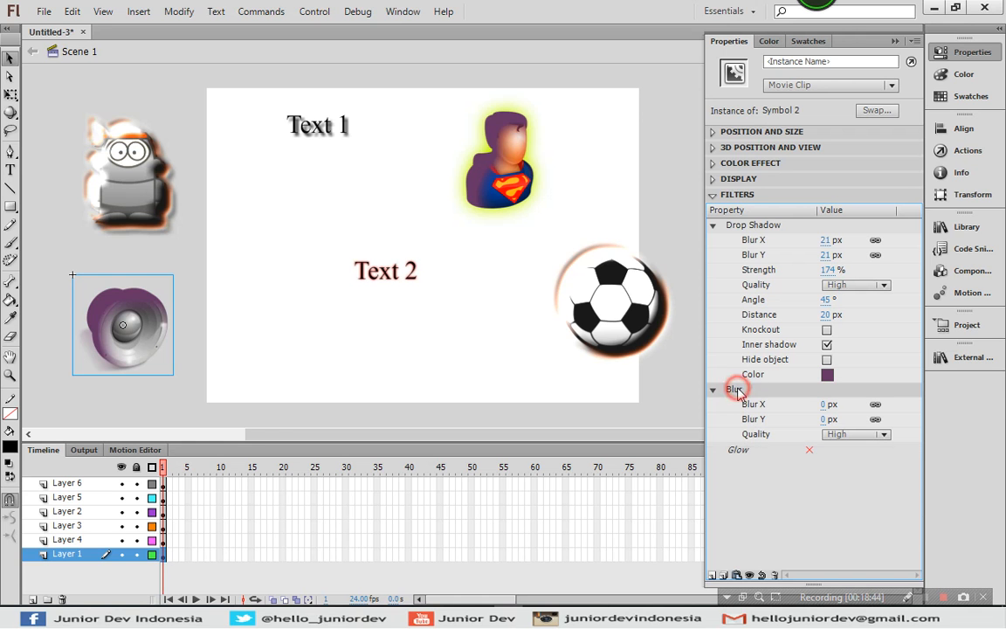
{"action": "left_click", "coordinate": [752, 574]}
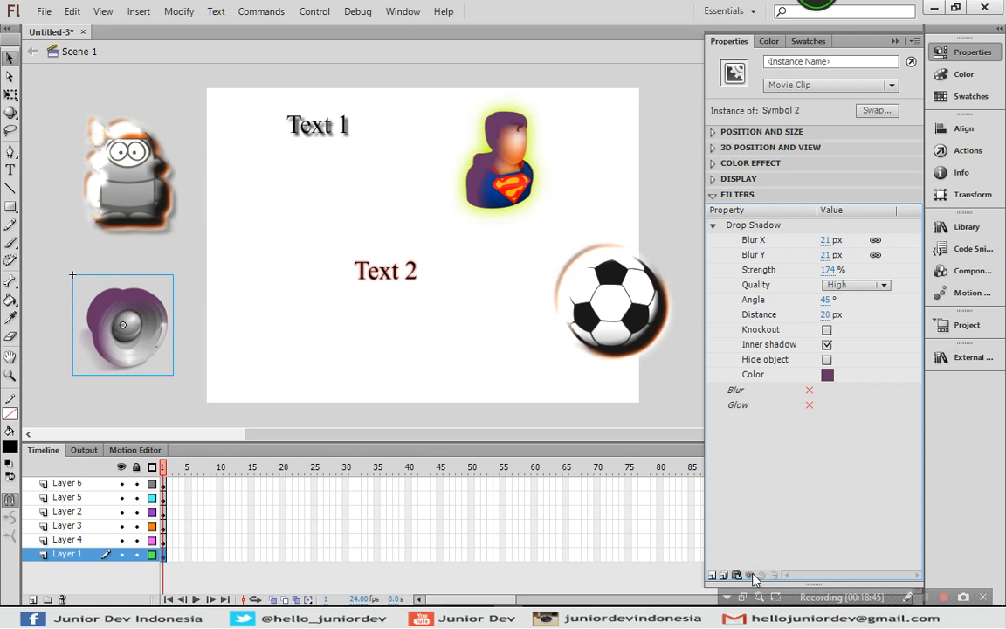
{"action": "left_click", "coordinate": [750, 225]}
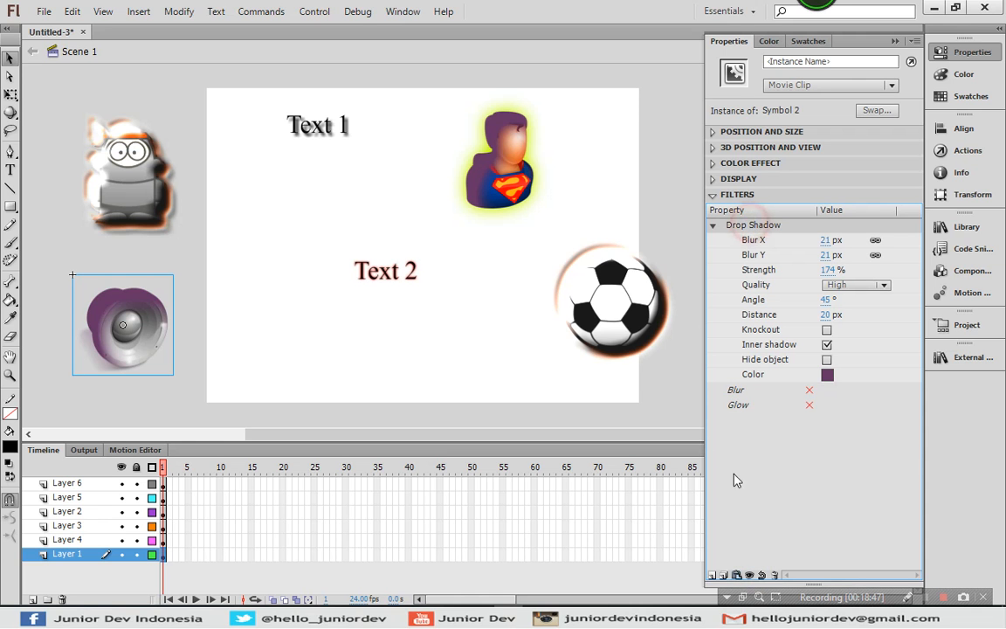
{"action": "left_click", "coordinate": [750, 575]}
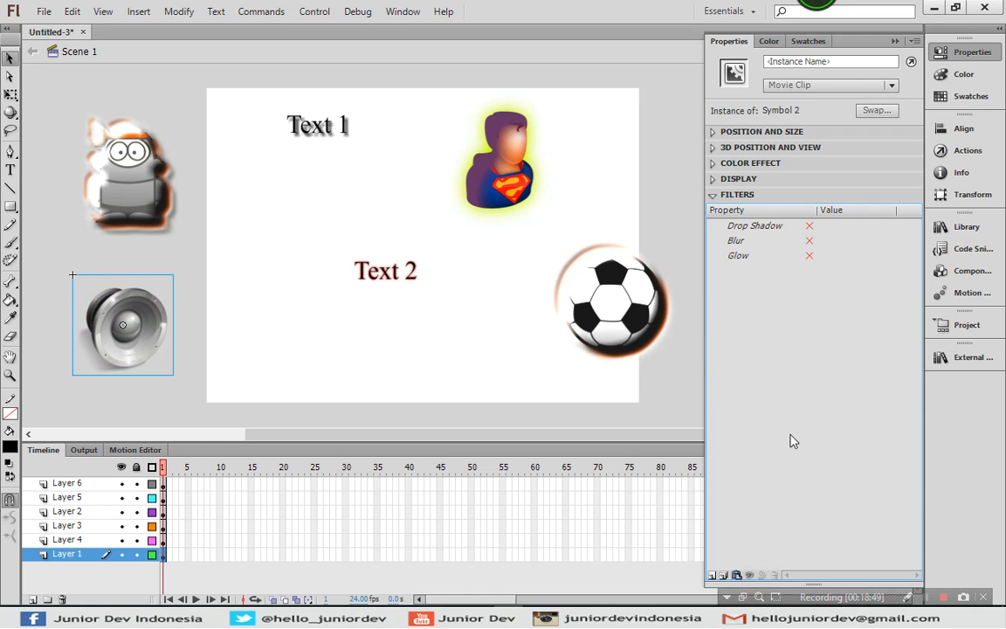
Step: Re-enable the speaker's Drop Shadow, Blur and Glow filters one by one
{"action": "left_click", "coordinate": [736, 225]}
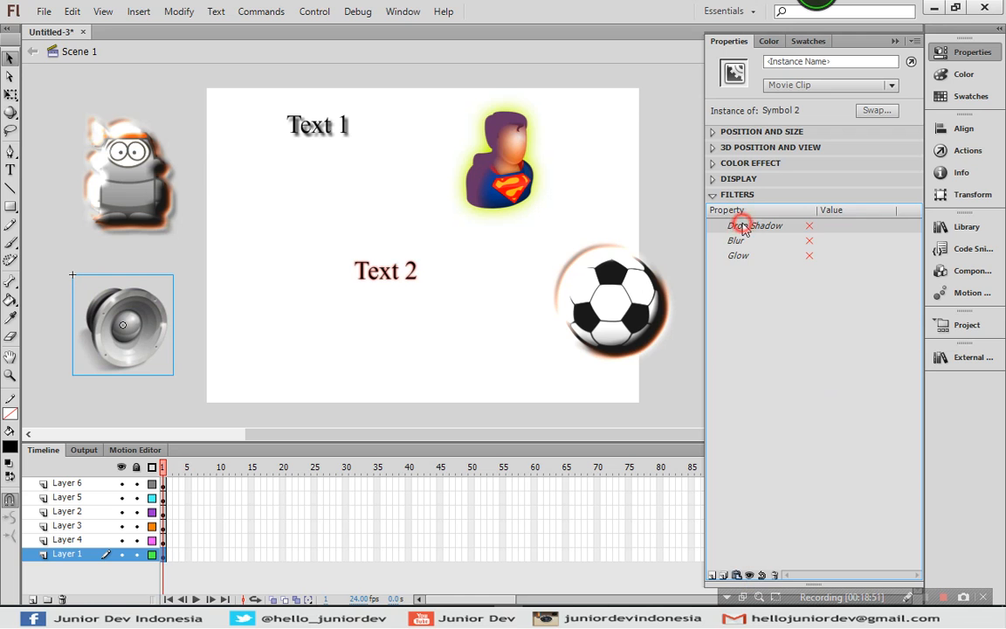
{"action": "left_click", "coordinate": [750, 575]}
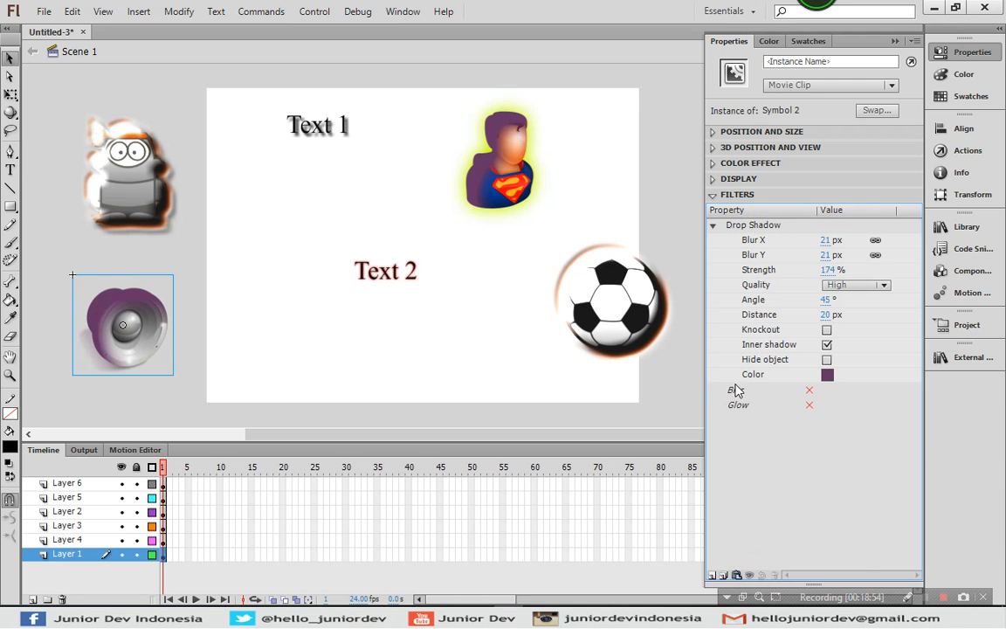
{"action": "left_click", "coordinate": [734, 390]}
{"action": "left_click", "coordinate": [749, 575]}
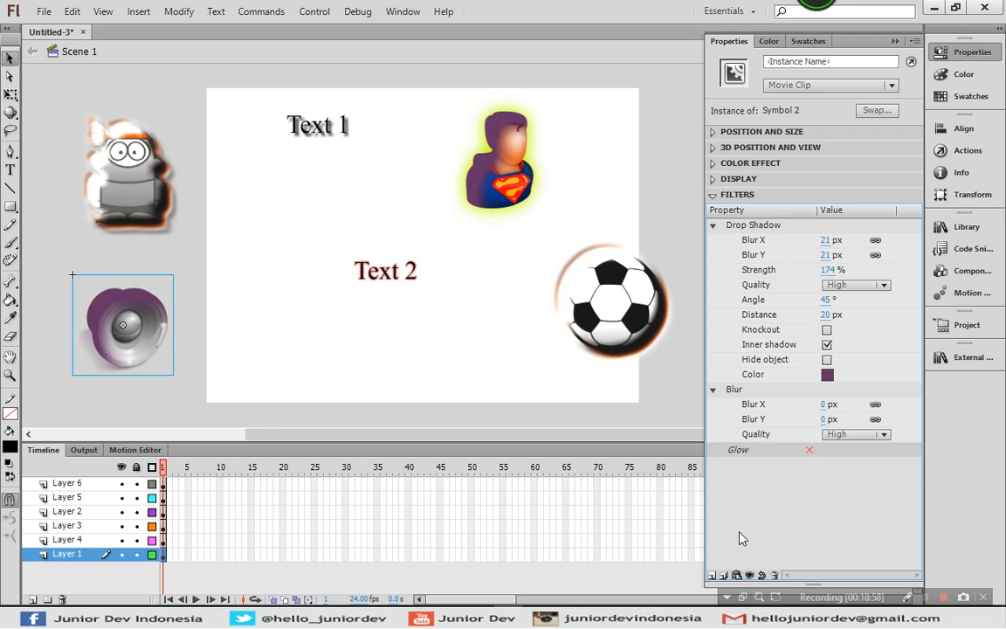
{"action": "left_click", "coordinate": [750, 575]}
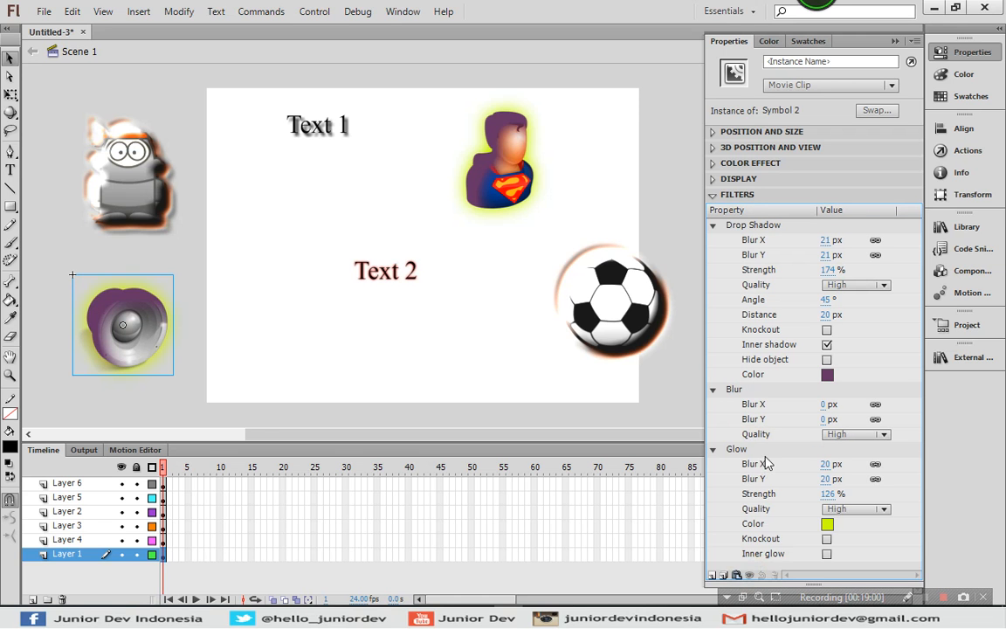
Step: Collapse the speaker's filter settings and look through its Drop Shadow, Blur and Glow entries
{"action": "left_click", "coordinate": [712, 449]}
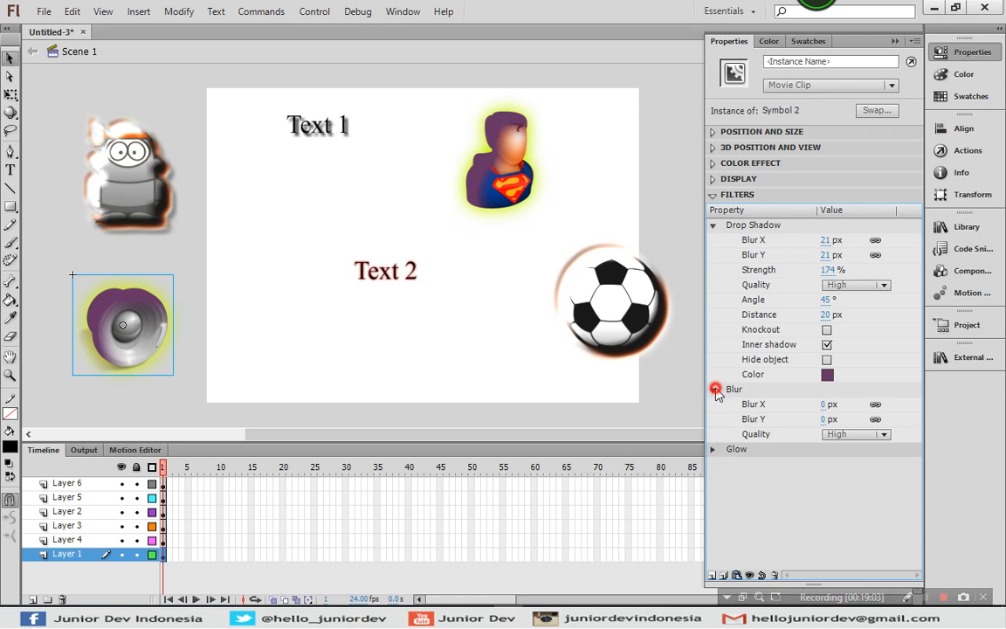
{"action": "left_click", "coordinate": [713, 389]}
{"action": "left_click", "coordinate": [713, 226]}
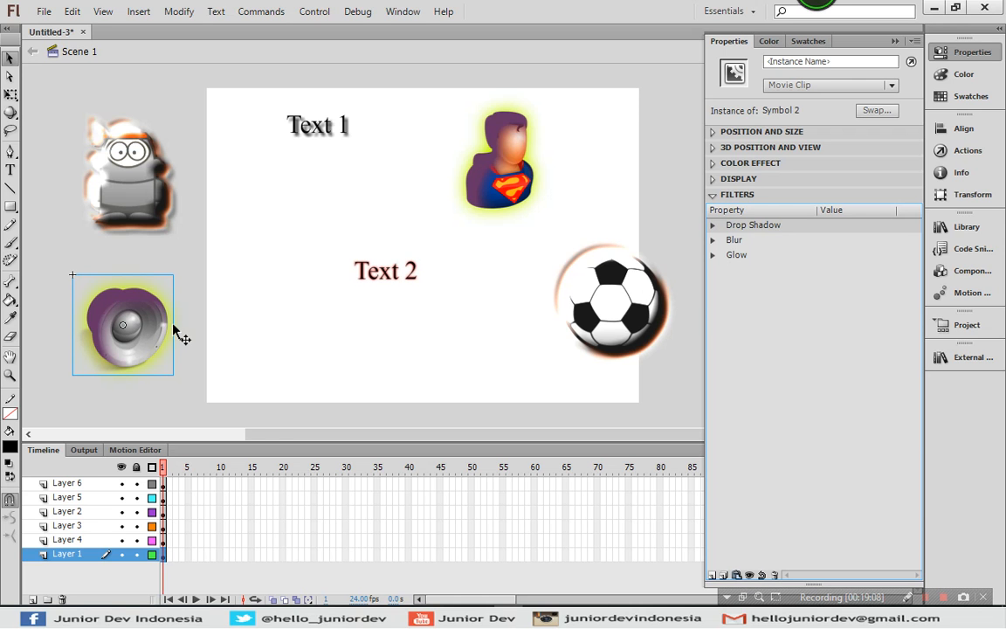
{"action": "left_click", "coordinate": [713, 225]}
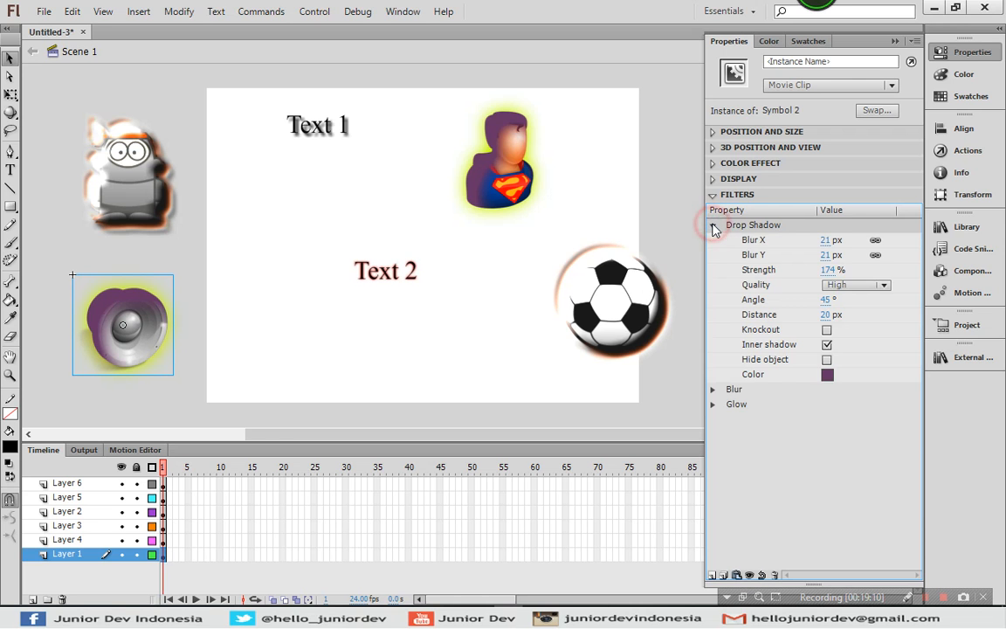
{"action": "left_click", "coordinate": [713, 225]}
{"action": "left_click", "coordinate": [713, 225]}
{"action": "left_click", "coordinate": [712, 225]}
{"action": "left_click", "coordinate": [724, 241]}
{"action": "left_click", "coordinate": [731, 226]}
{"action": "left_click", "coordinate": [741, 256]}
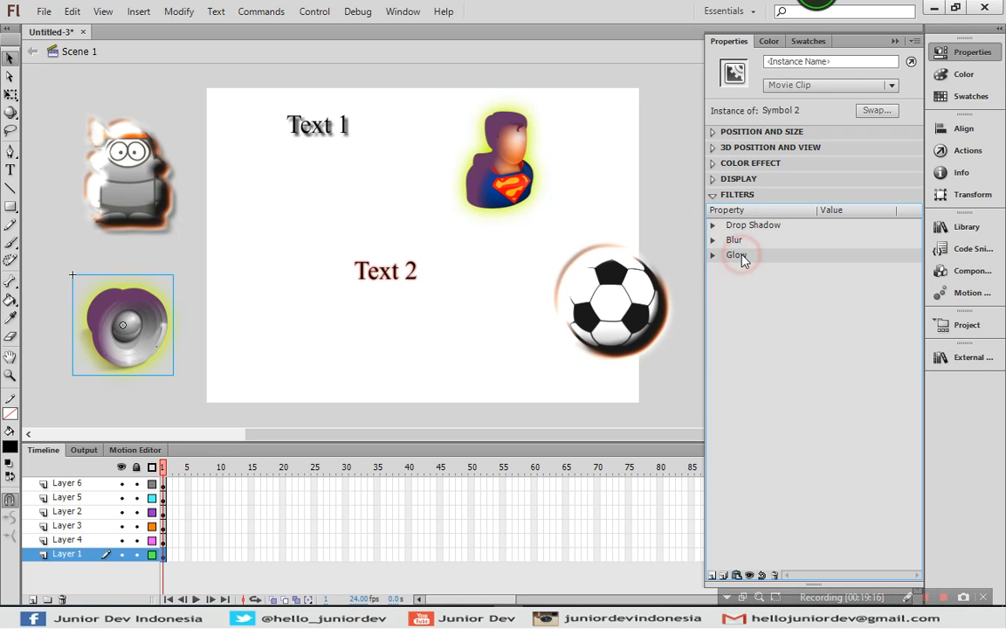
{"action": "left_click", "coordinate": [743, 227]}
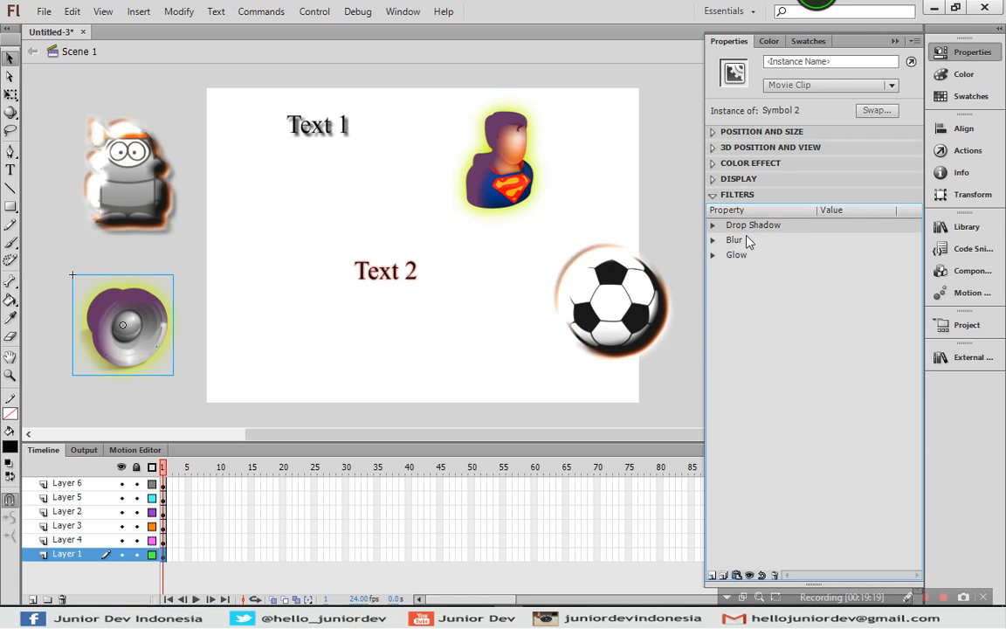
{"action": "left_click", "coordinate": [744, 240]}
{"action": "left_click", "coordinate": [747, 254]}
{"action": "left_click", "coordinate": [747, 225]}
Step: Reset the speaker's Drop Shadow, Blur and Glow filters to their default values
{"action": "left_click", "coordinate": [713, 226]}
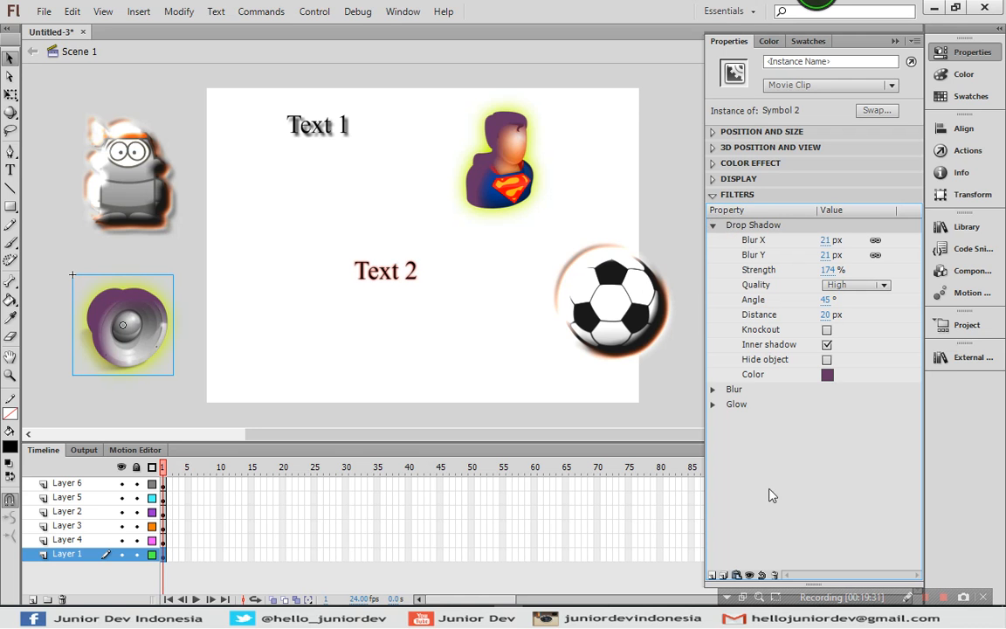
{"action": "left_click", "coordinate": [762, 574]}
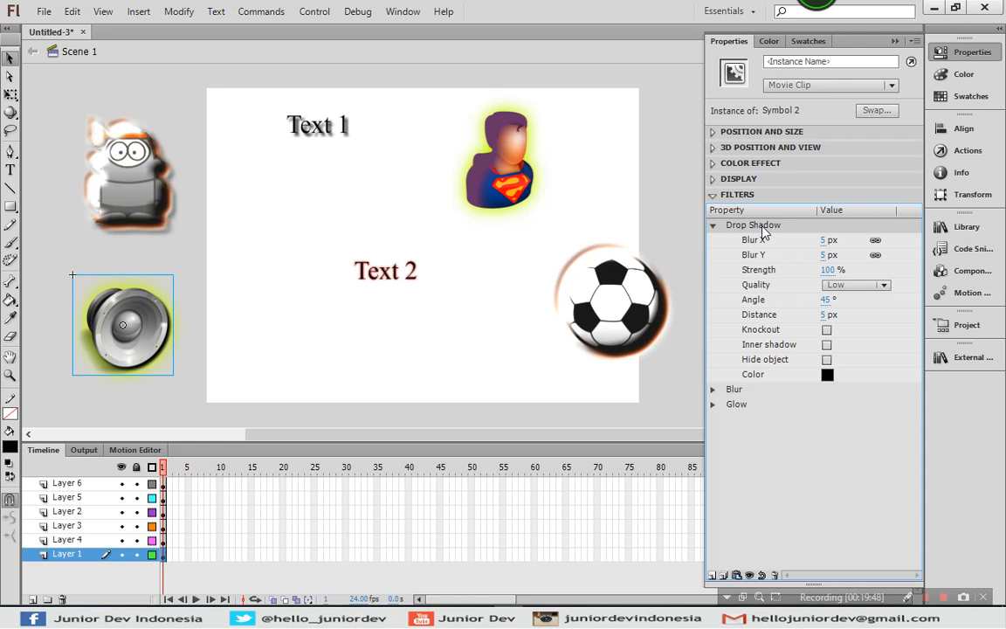
{"action": "left_click", "coordinate": [714, 389]}
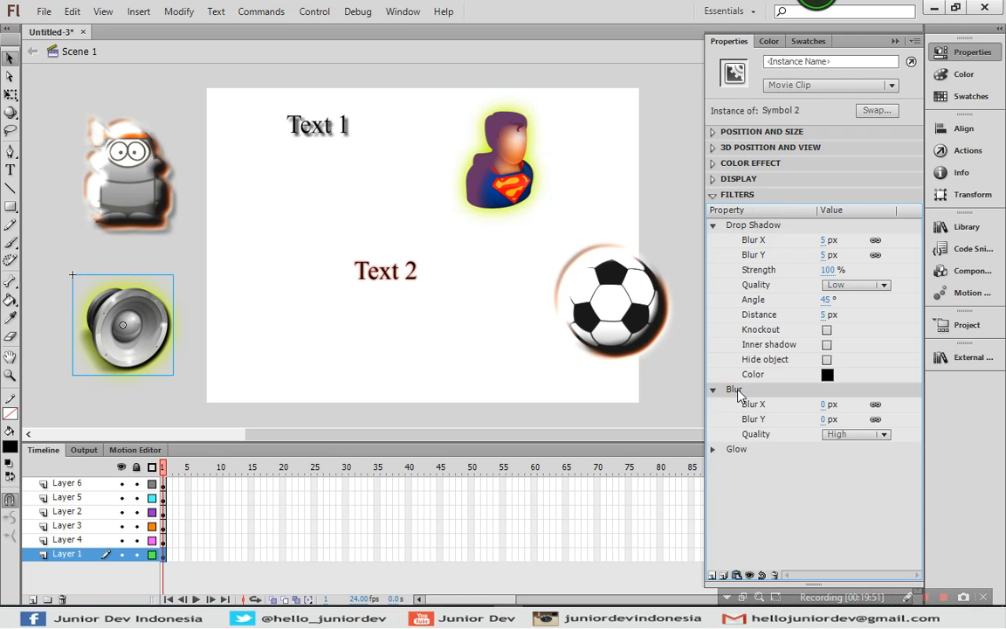
{"action": "left_click", "coordinate": [763, 575]}
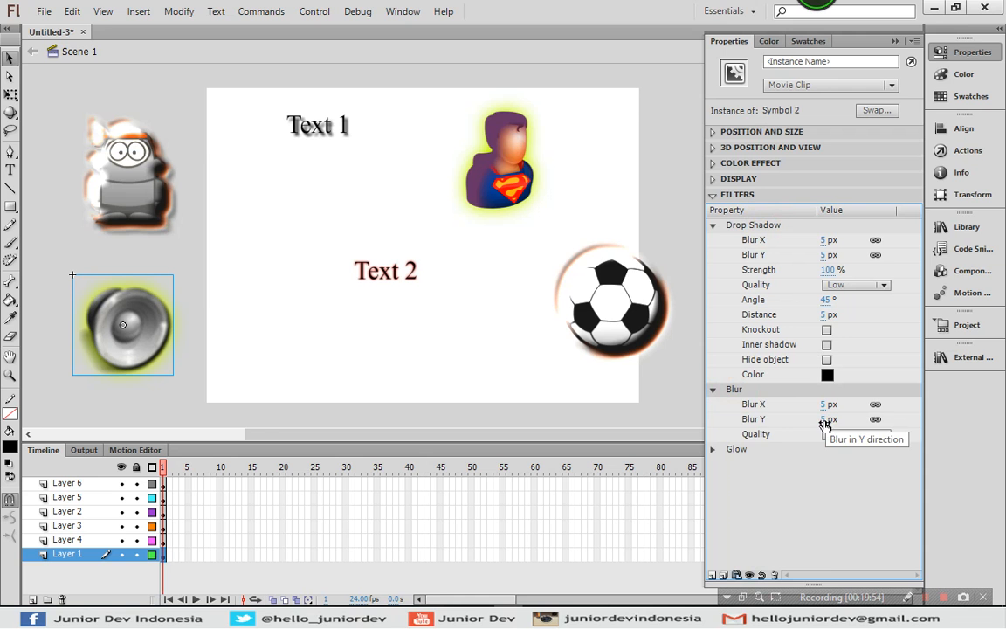
{"action": "left_click", "coordinate": [713, 451]}
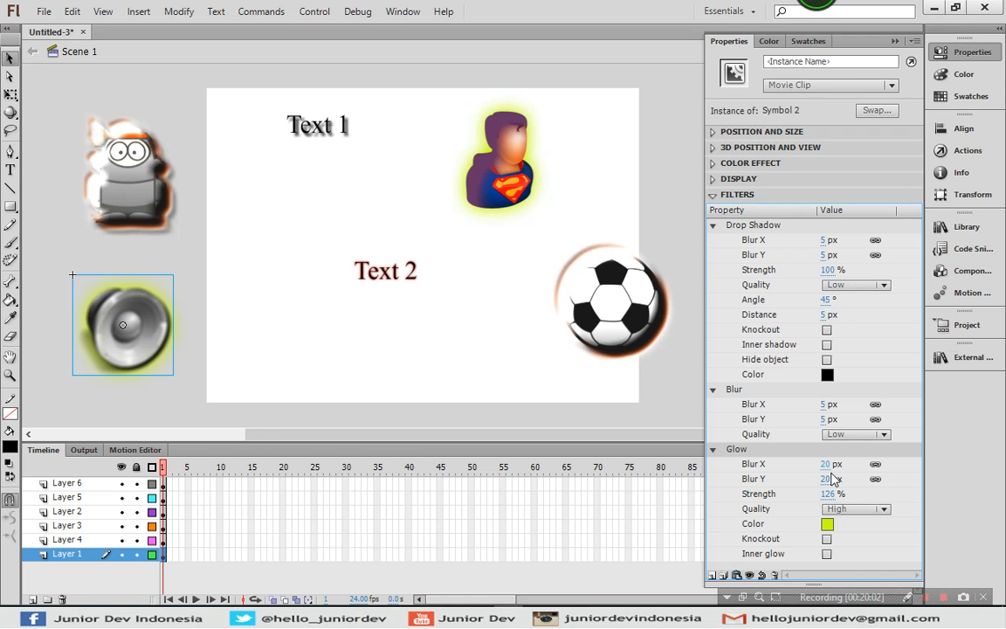
{"action": "left_click", "coordinate": [762, 576]}
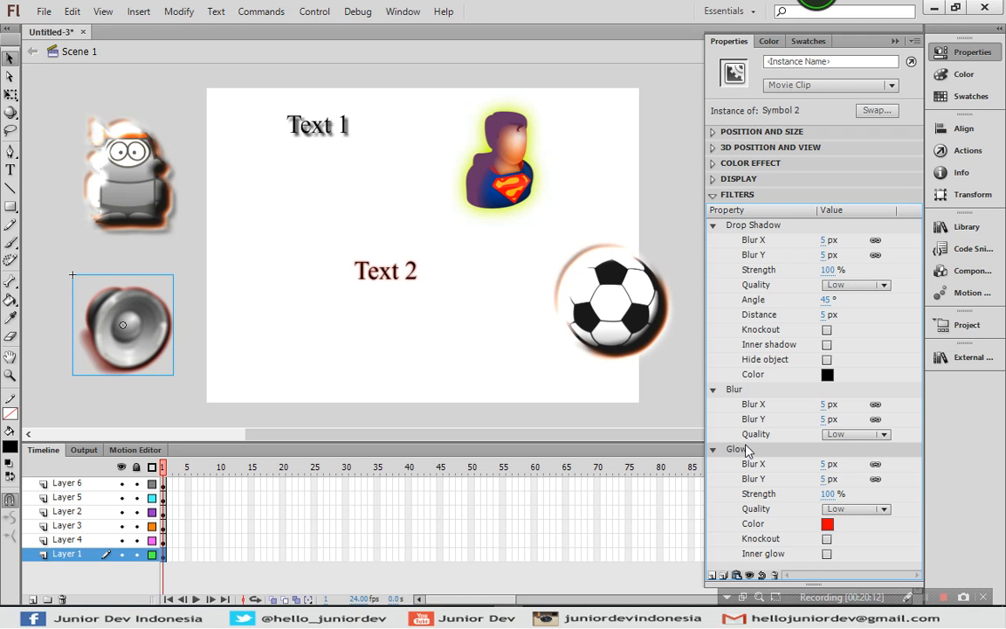
Step: Reapply the "Efek Glow" preset to the speaker and delete its Drop Shadow, Blur and Glow filters individually
{"action": "left_click", "coordinate": [724, 577]}
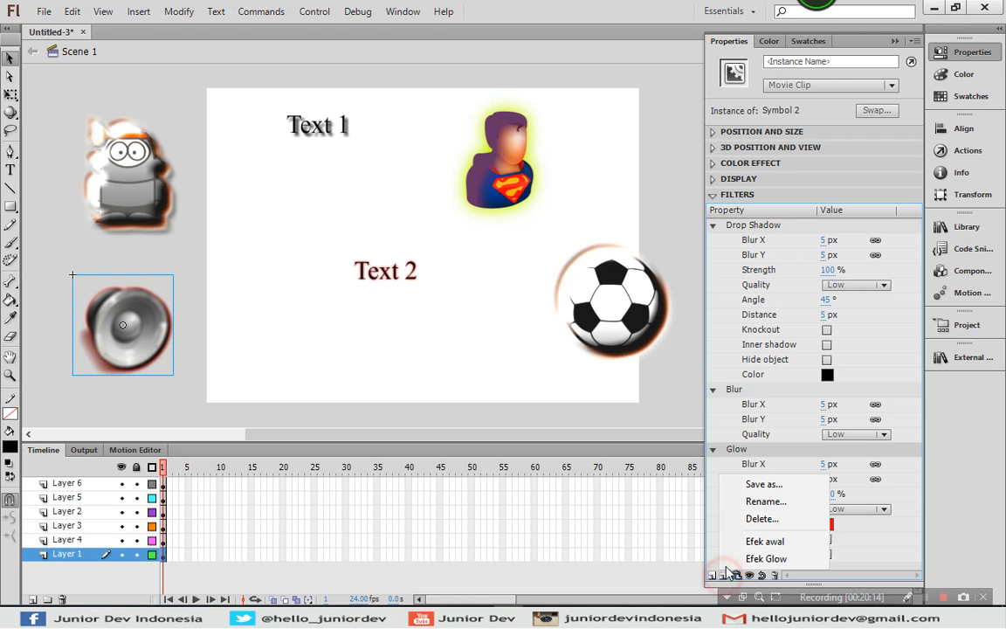
{"action": "left_click", "coordinate": [740, 554]}
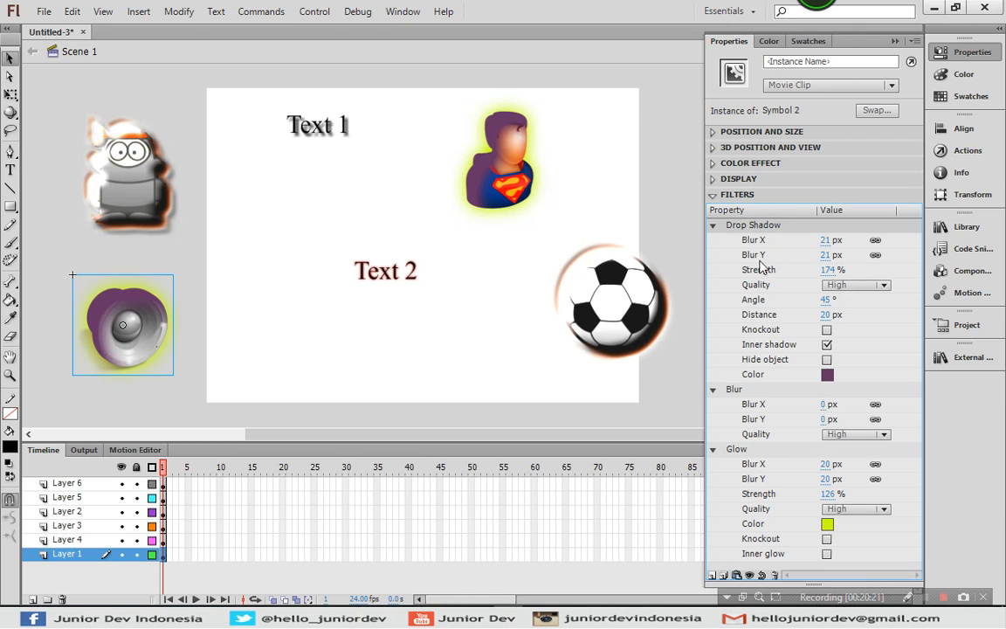
{"action": "left_click", "coordinate": [775, 575]}
{"action": "left_click", "coordinate": [733, 225]}
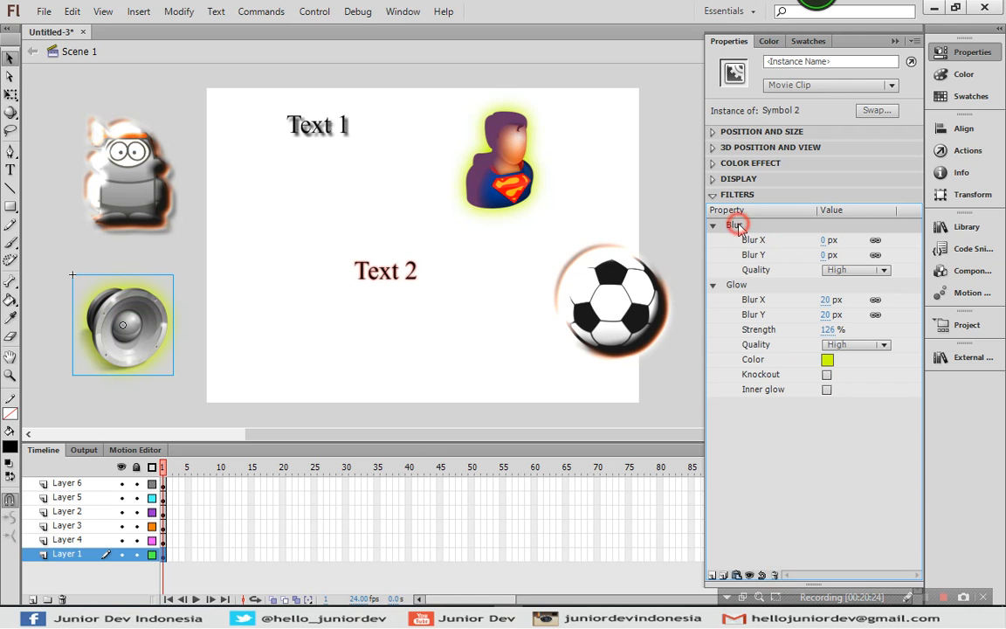
{"action": "left_click", "coordinate": [775, 575]}
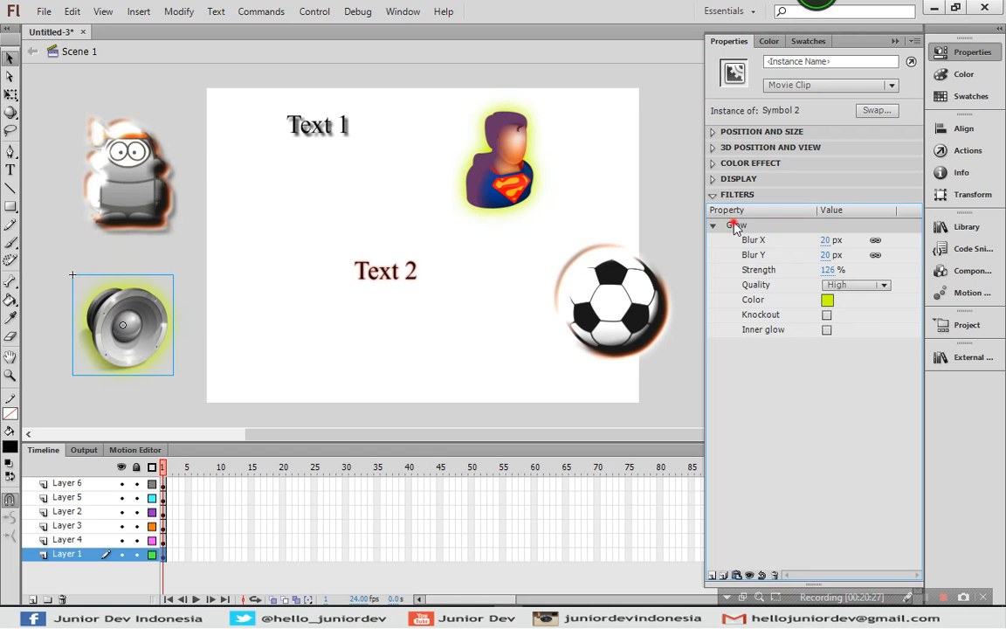
{"action": "left_click", "coordinate": [775, 576]}
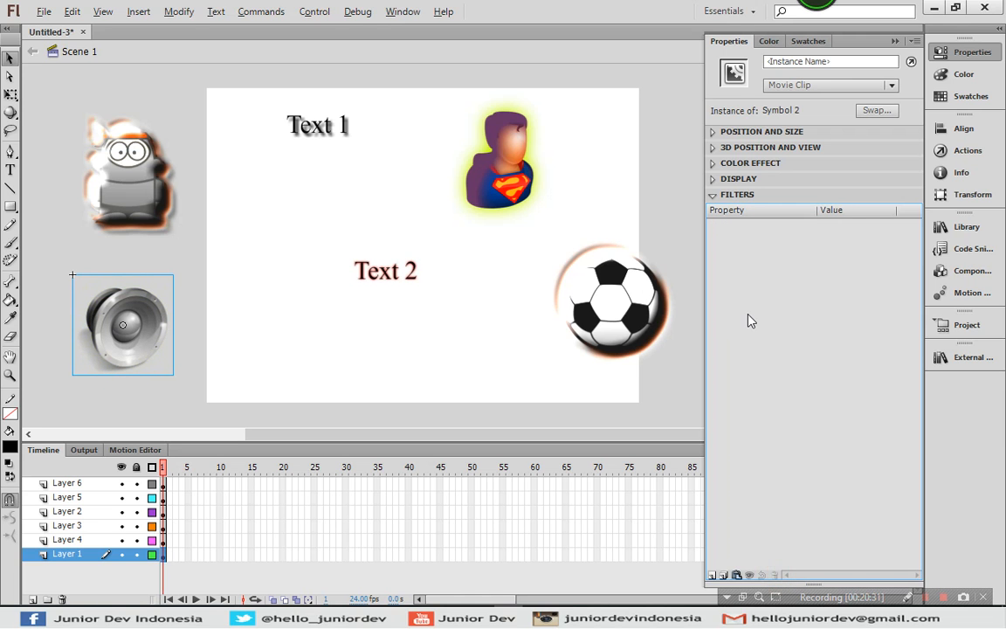
Step: Disable all filters of the soccer ball button at once
{"action": "left_click", "coordinate": [642, 292]}
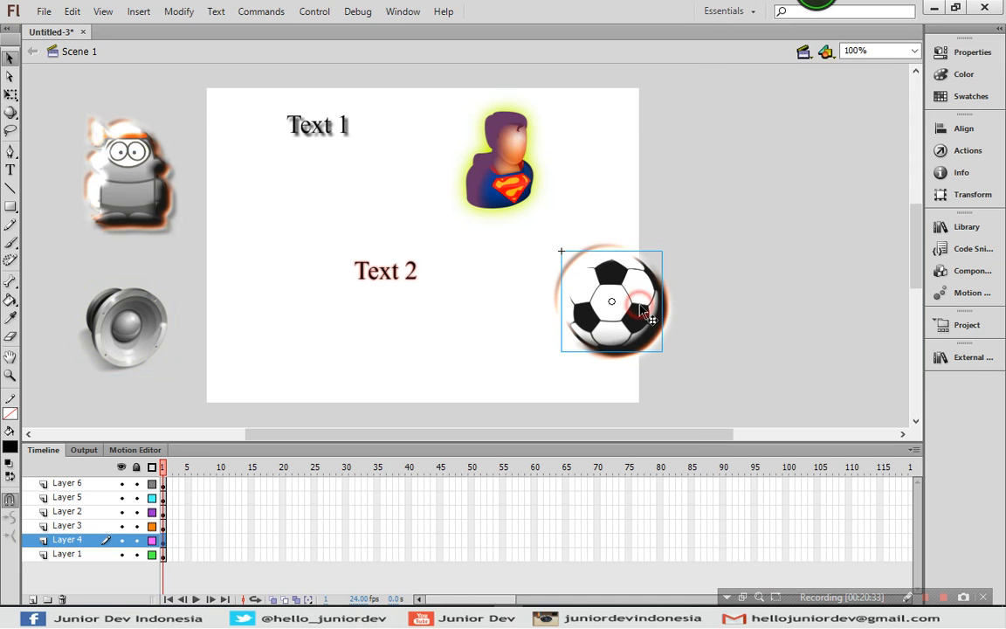
{"action": "left_click", "coordinate": [939, 57]}
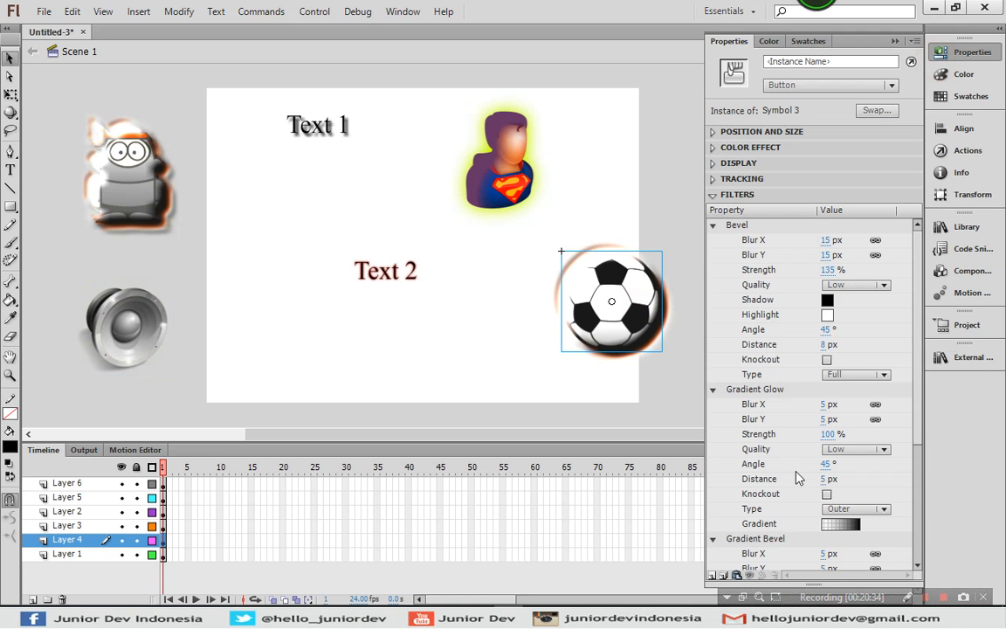
{"action": "left_click", "coordinate": [712, 574]}
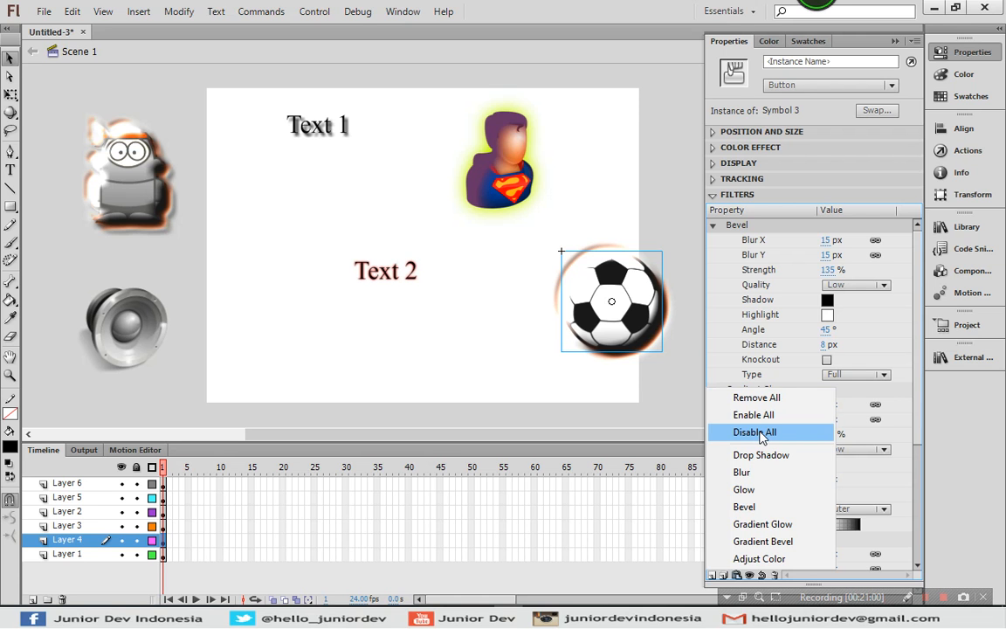
{"action": "left_click", "coordinate": [756, 433]}
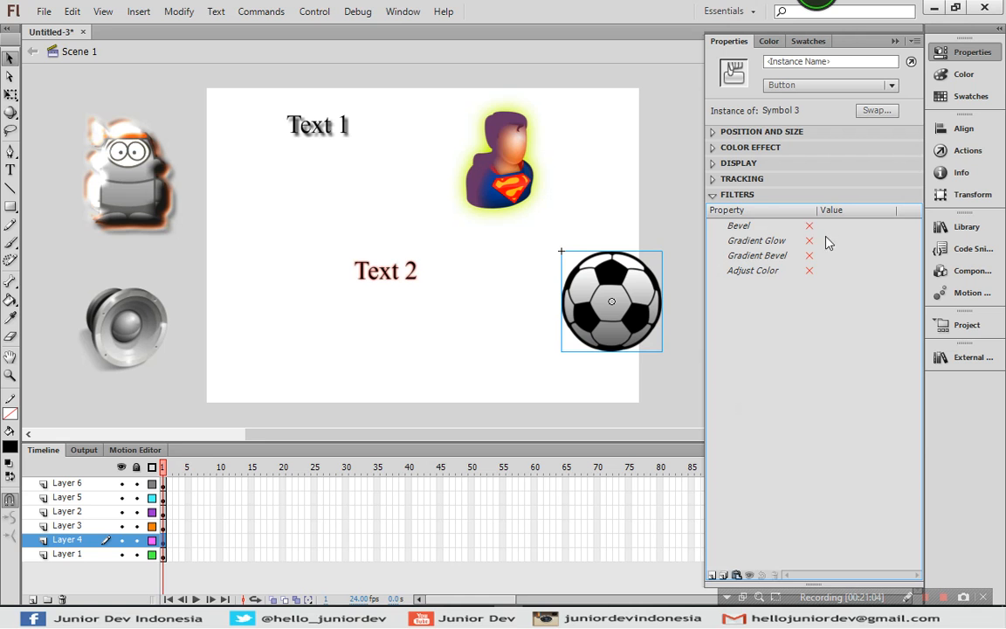
Step: Enable the soccer ball button's Bevel filter on its own and disable it again
{"action": "key", "text": "alt"}
{"action": "left_click", "coordinate": [743, 227]}
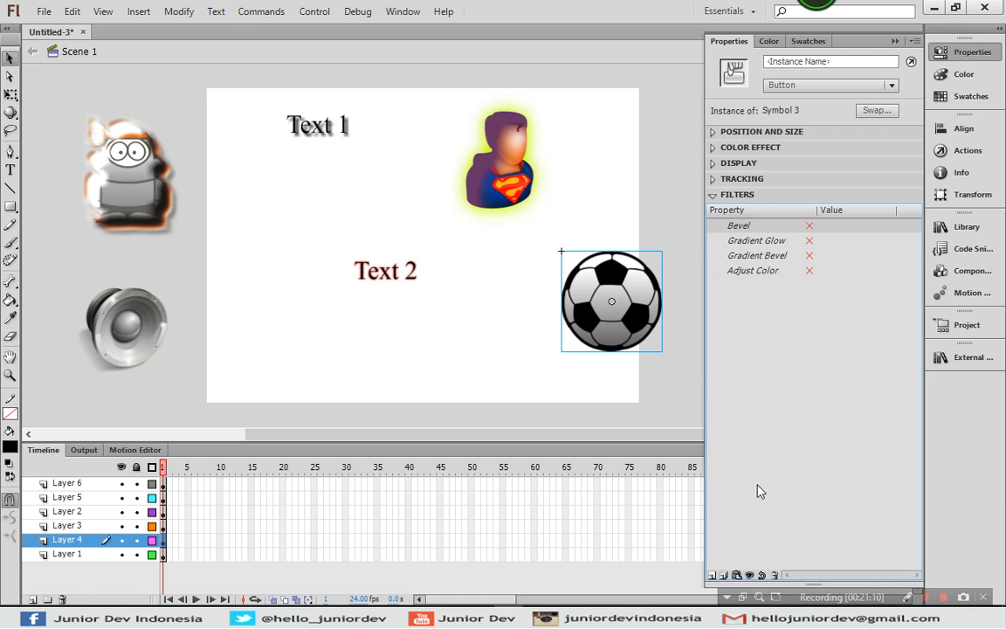
{"action": "left_click", "coordinate": [763, 238]}
{"action": "left_click", "coordinate": [759, 225]}
{"action": "left_click", "coordinate": [750, 577]}
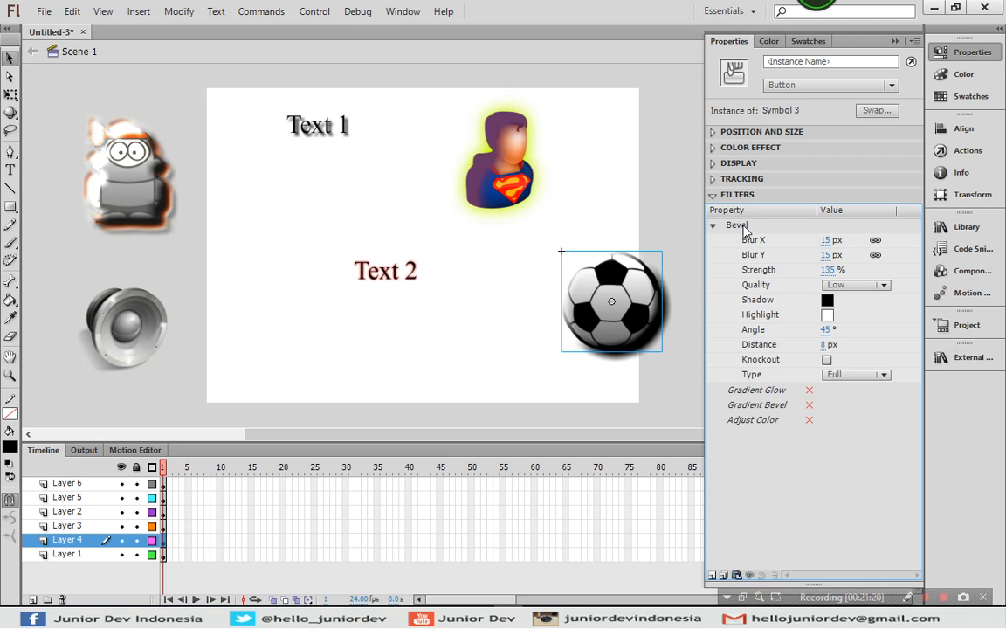
{"action": "left_click", "coordinate": [749, 576]}
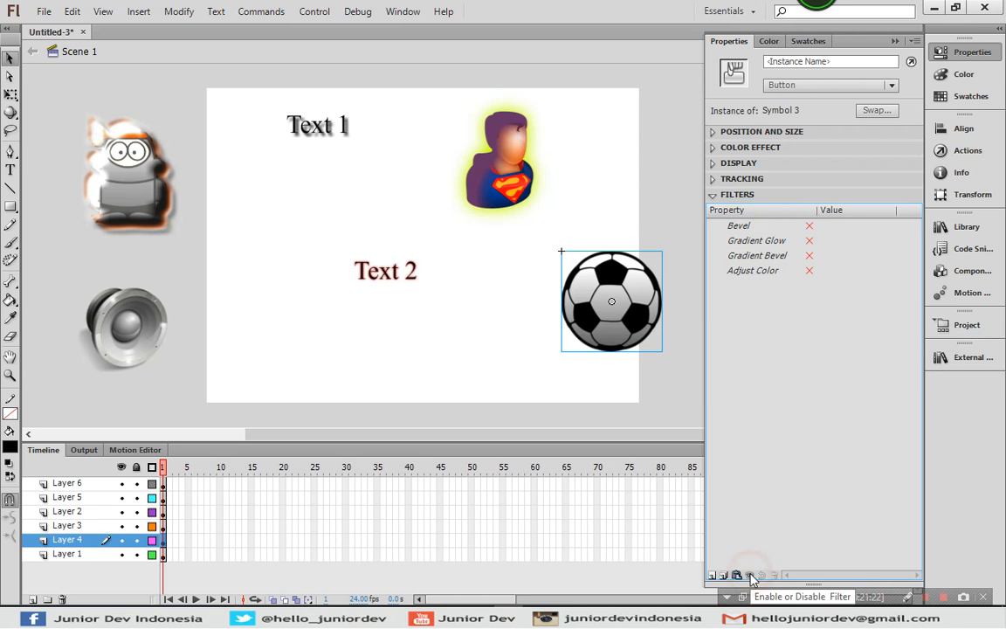
Step: Enable all filters of the soccer ball button at once
{"action": "left_click", "coordinate": [714, 577]}
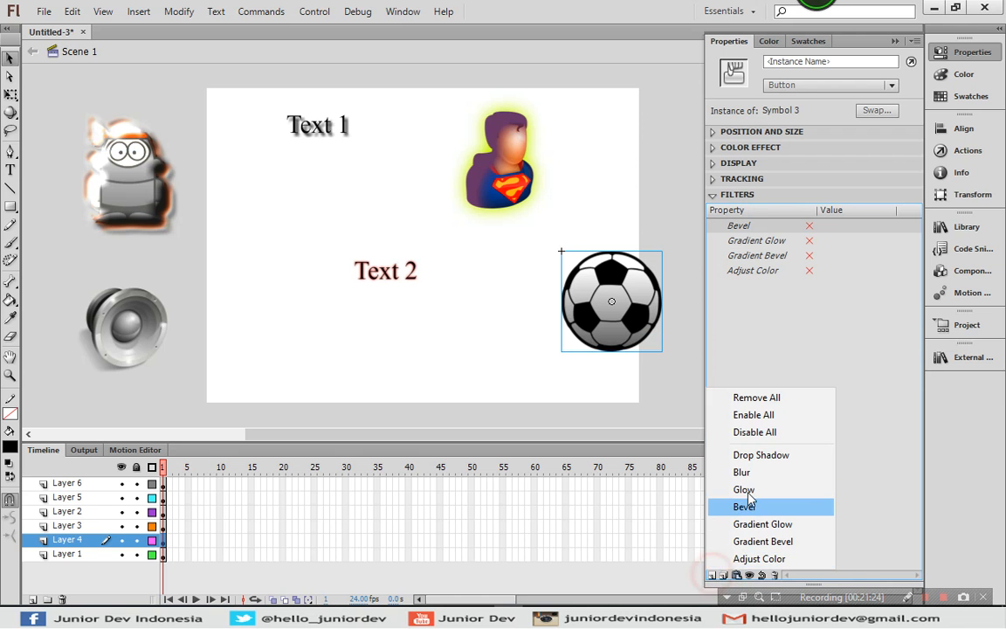
{"action": "left_click", "coordinate": [765, 417]}
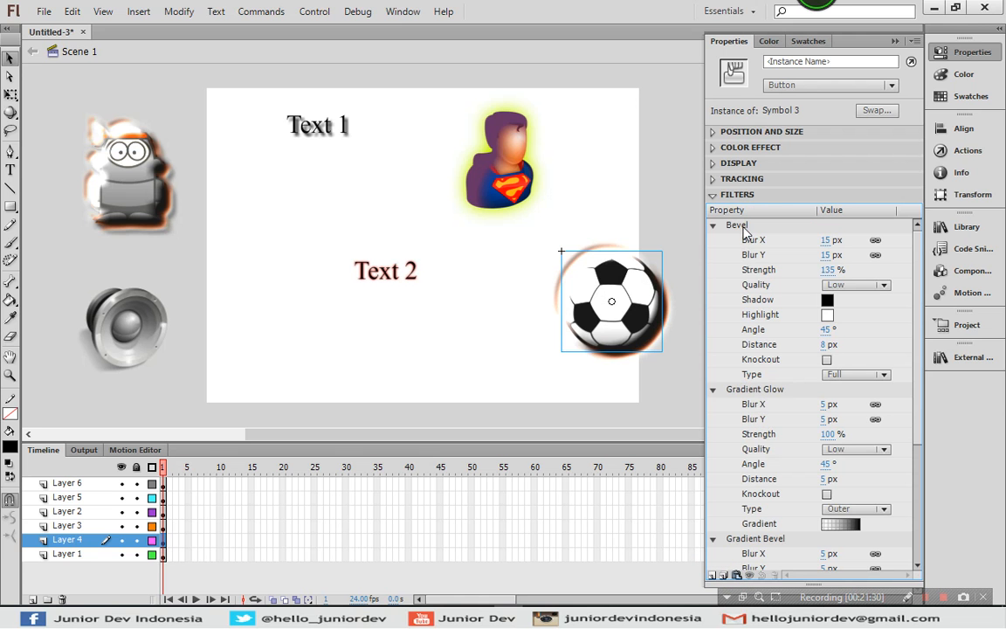
Step: Remove all filters from the soccer ball button at once and undo the removal
{"action": "left_click", "coordinate": [712, 575]}
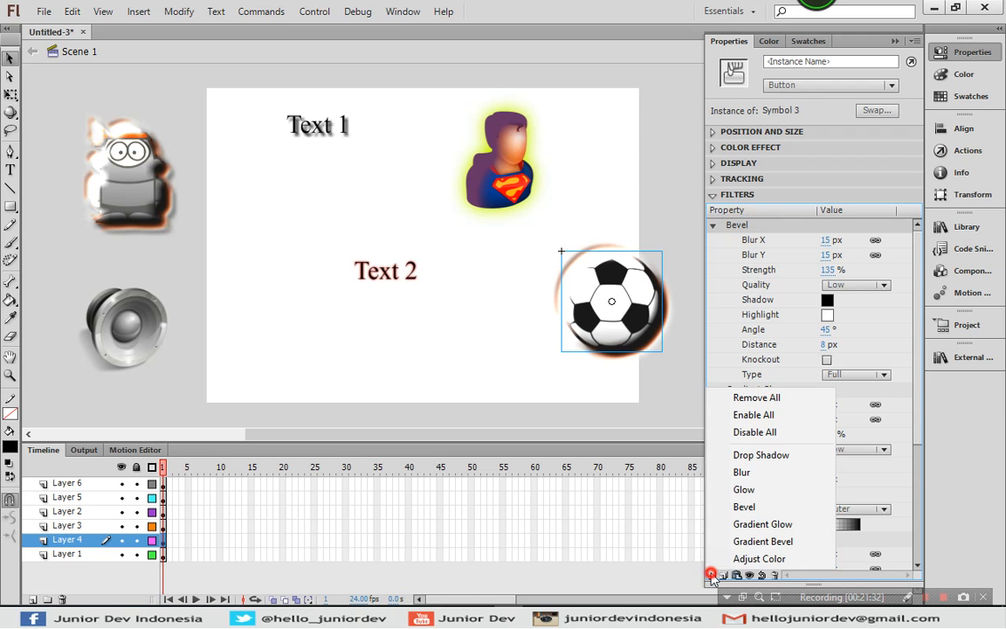
{"action": "left_click", "coordinate": [763, 399]}
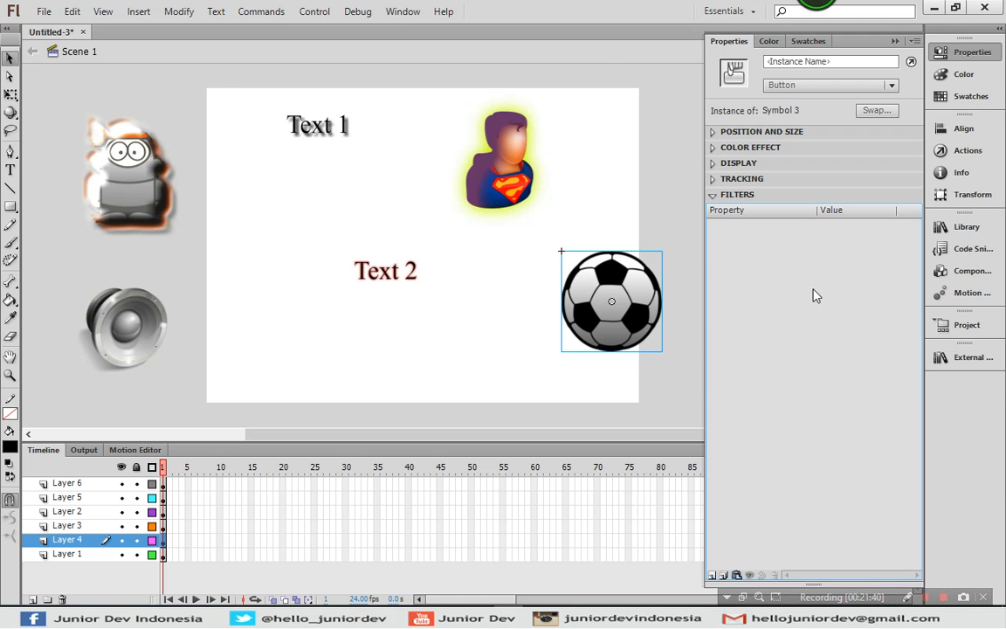
{"action": "key", "text": "ctrl+z"}
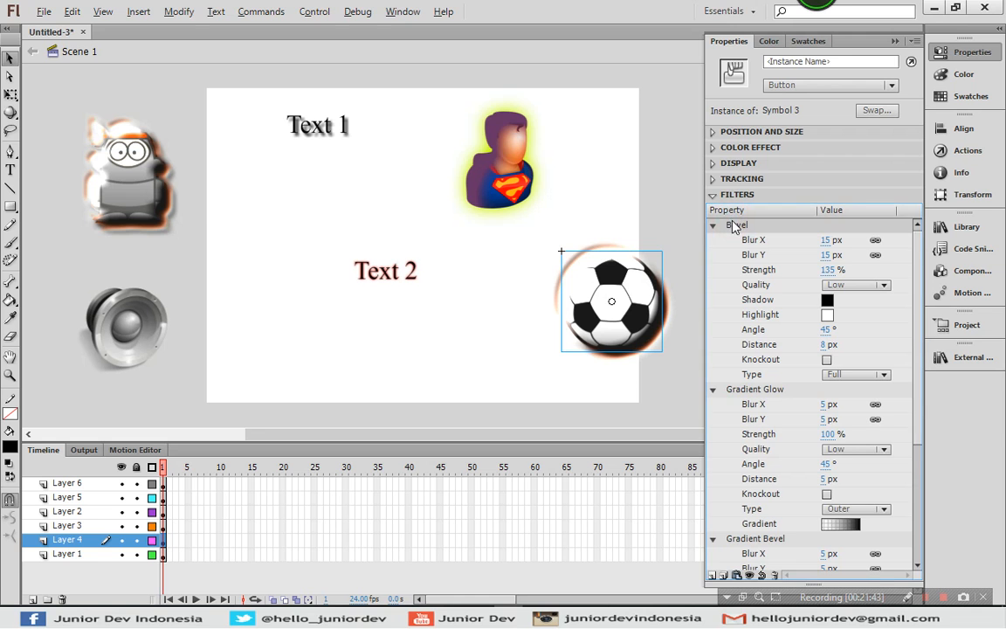
{"action": "left_click", "coordinate": [686, 171]}
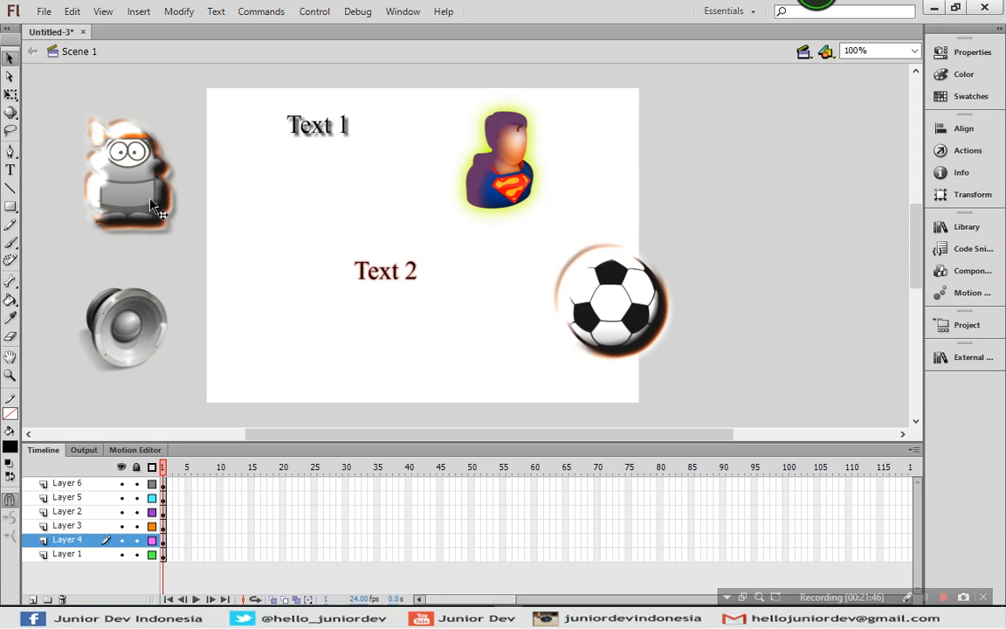
Step: Move the gray cartoon character above the speaker on the stage's left side, and the superhero above the soccer ball on its right
{"action": "left_click_drag", "start_coordinate": [141, 193], "coordinate": [274, 245]}
{"action": "left_click_drag", "start_coordinate": [145, 331], "coordinate": [287, 344]}
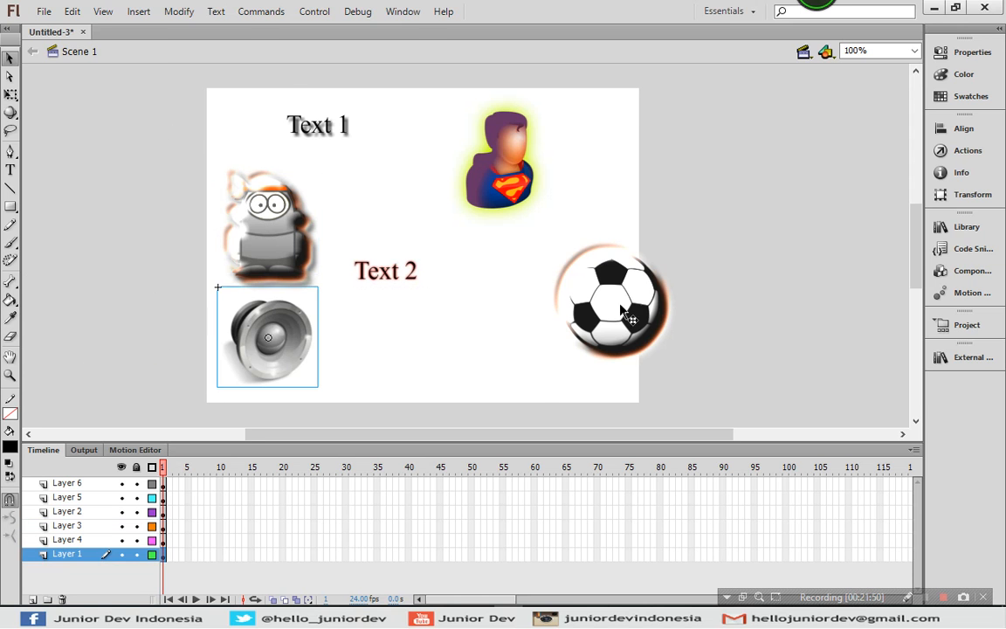
{"action": "left_click_drag", "start_coordinate": [622, 313], "coordinate": [538, 348]}
{"action": "left_click_drag", "start_coordinate": [532, 191], "coordinate": [533, 217]}
Step: Stack "Text 1" above "Text 2" in the gap between the two columns of graphics and deselect everything
{"action": "left_click_drag", "start_coordinate": [335, 133], "coordinate": [396, 229]}
{"action": "left_click_drag", "start_coordinate": [371, 279], "coordinate": [370, 309]}
{"action": "left_click_drag", "start_coordinate": [389, 225], "coordinate": [389, 243]}
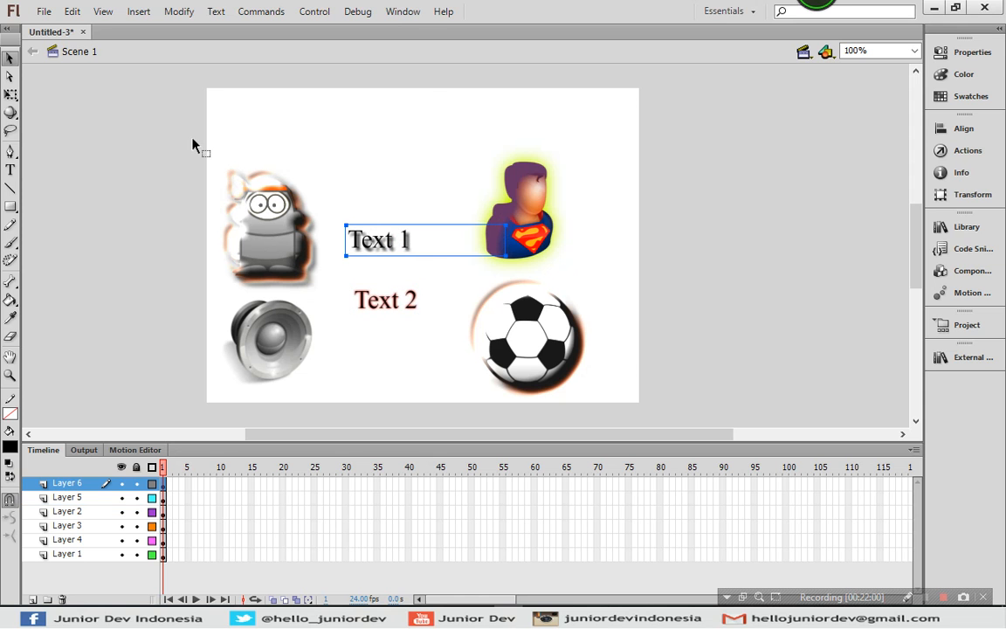
{"action": "left_click", "coordinate": [607, 291]}
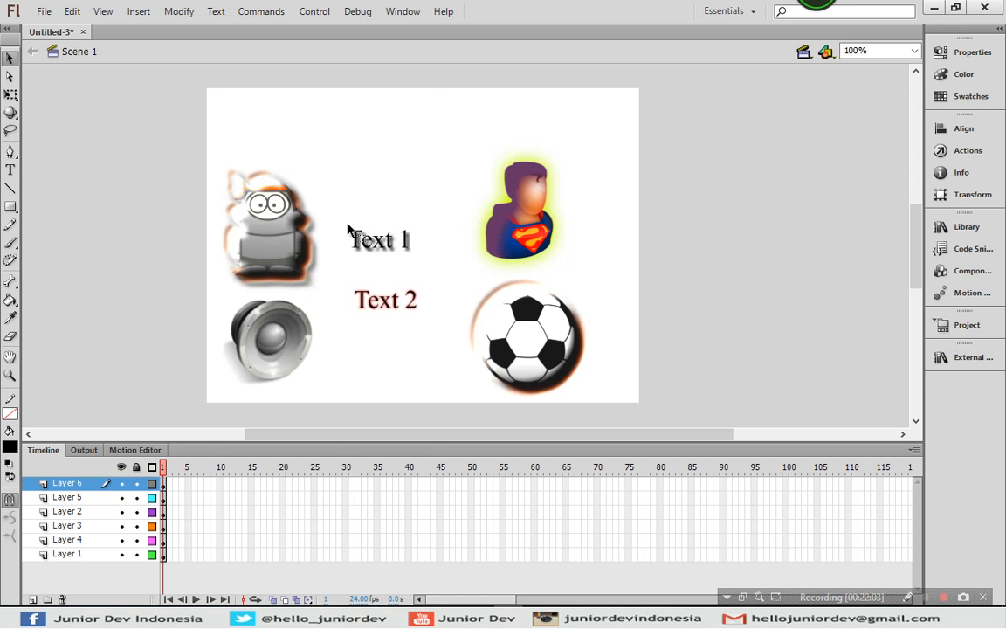